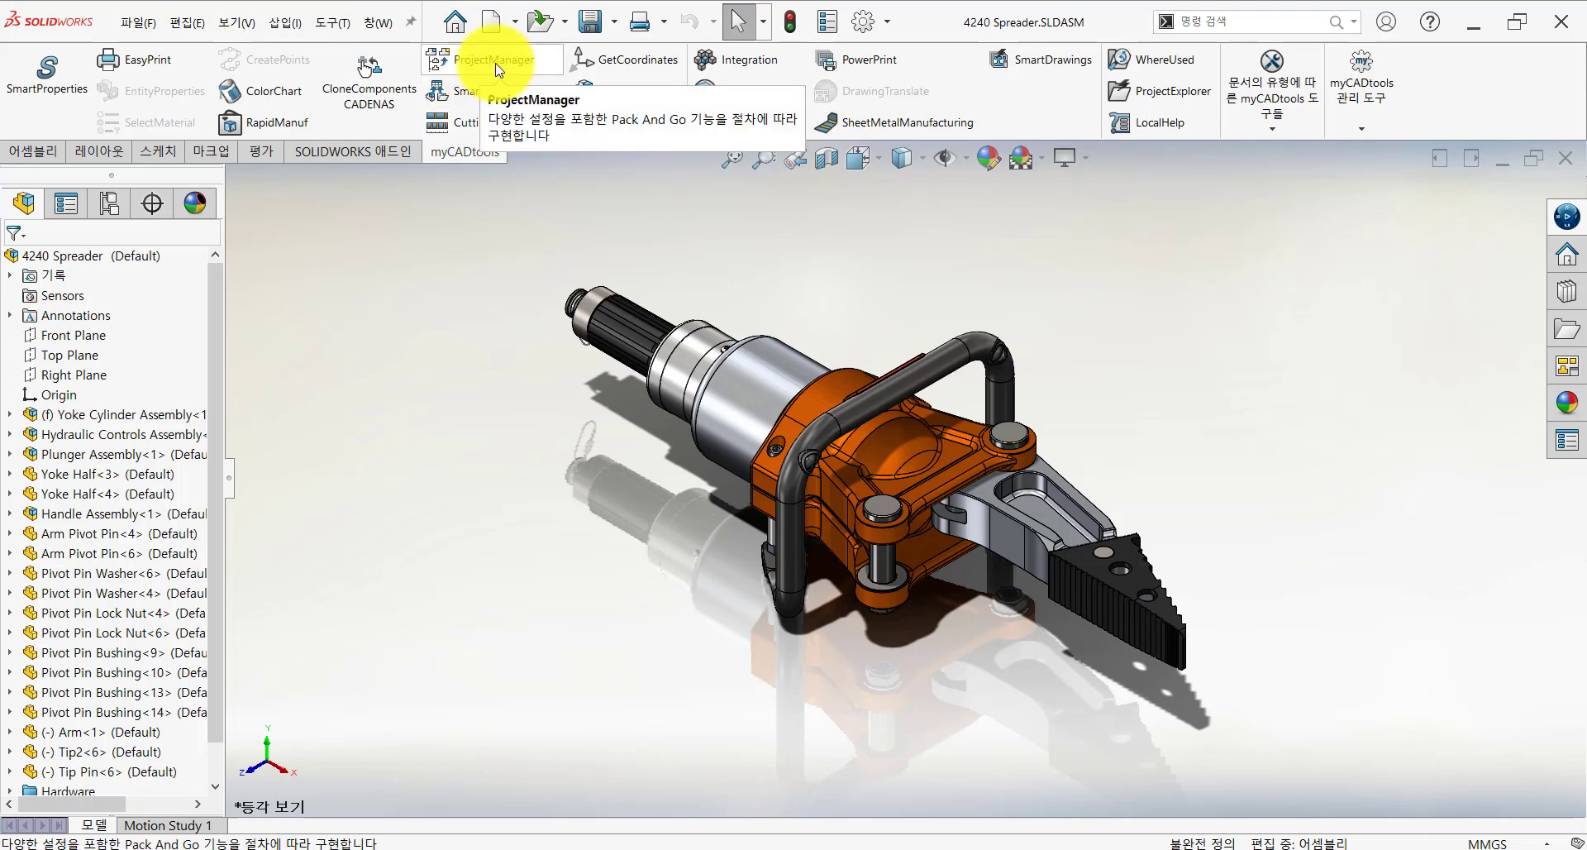
# Step: Launch the myCADtools ProjectManager for the open 4240 Spreader assembly and move its window fully into view
pyautogui.click(495, 63)
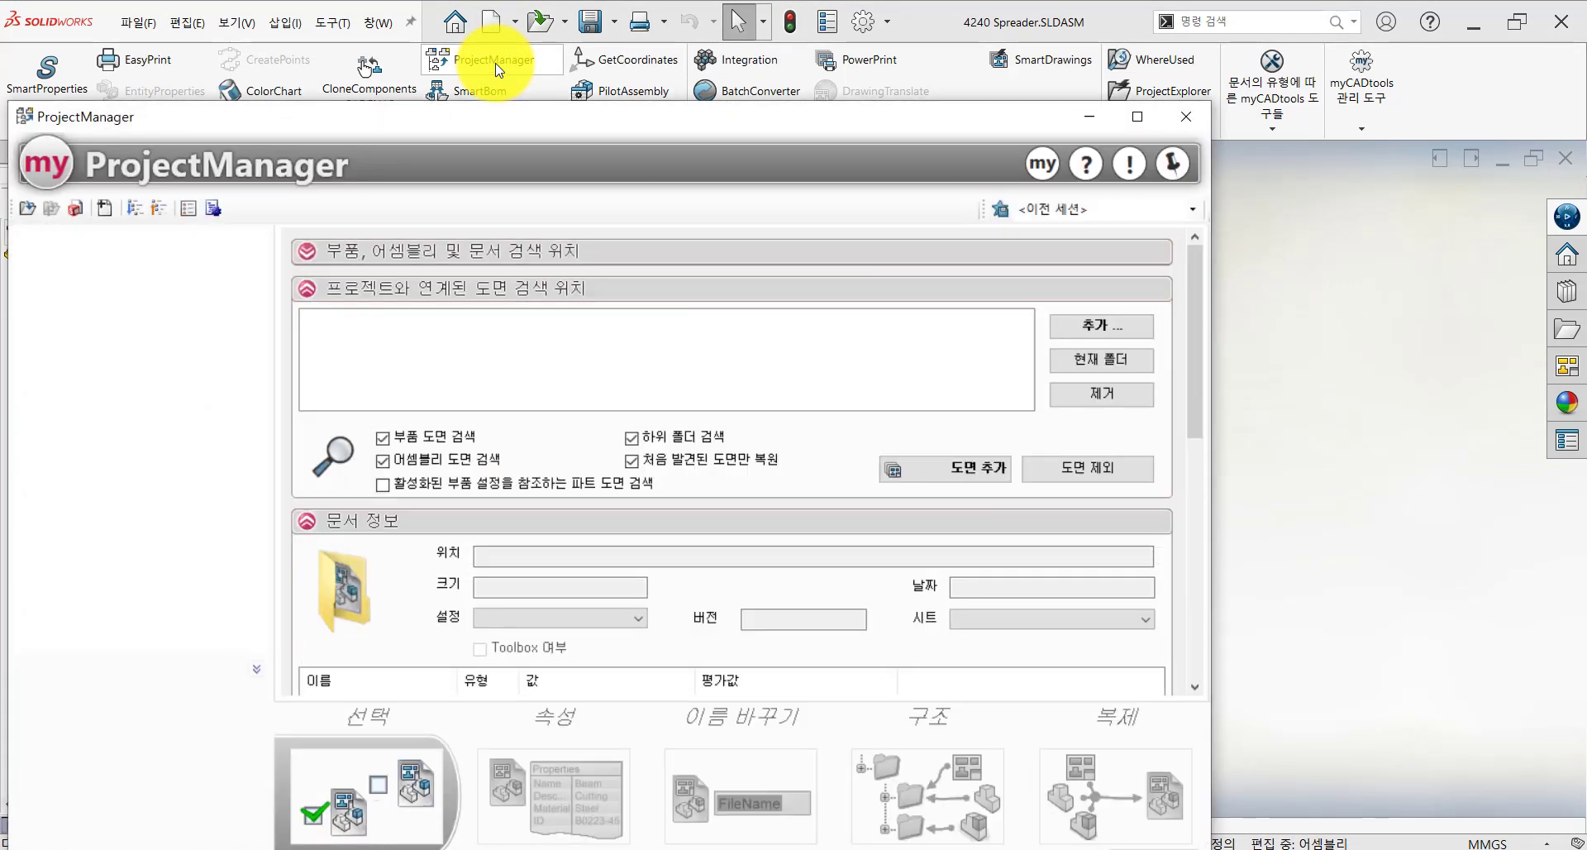
pyautogui.moveTo(531, 132); pyautogui.dragTo(798, 44)
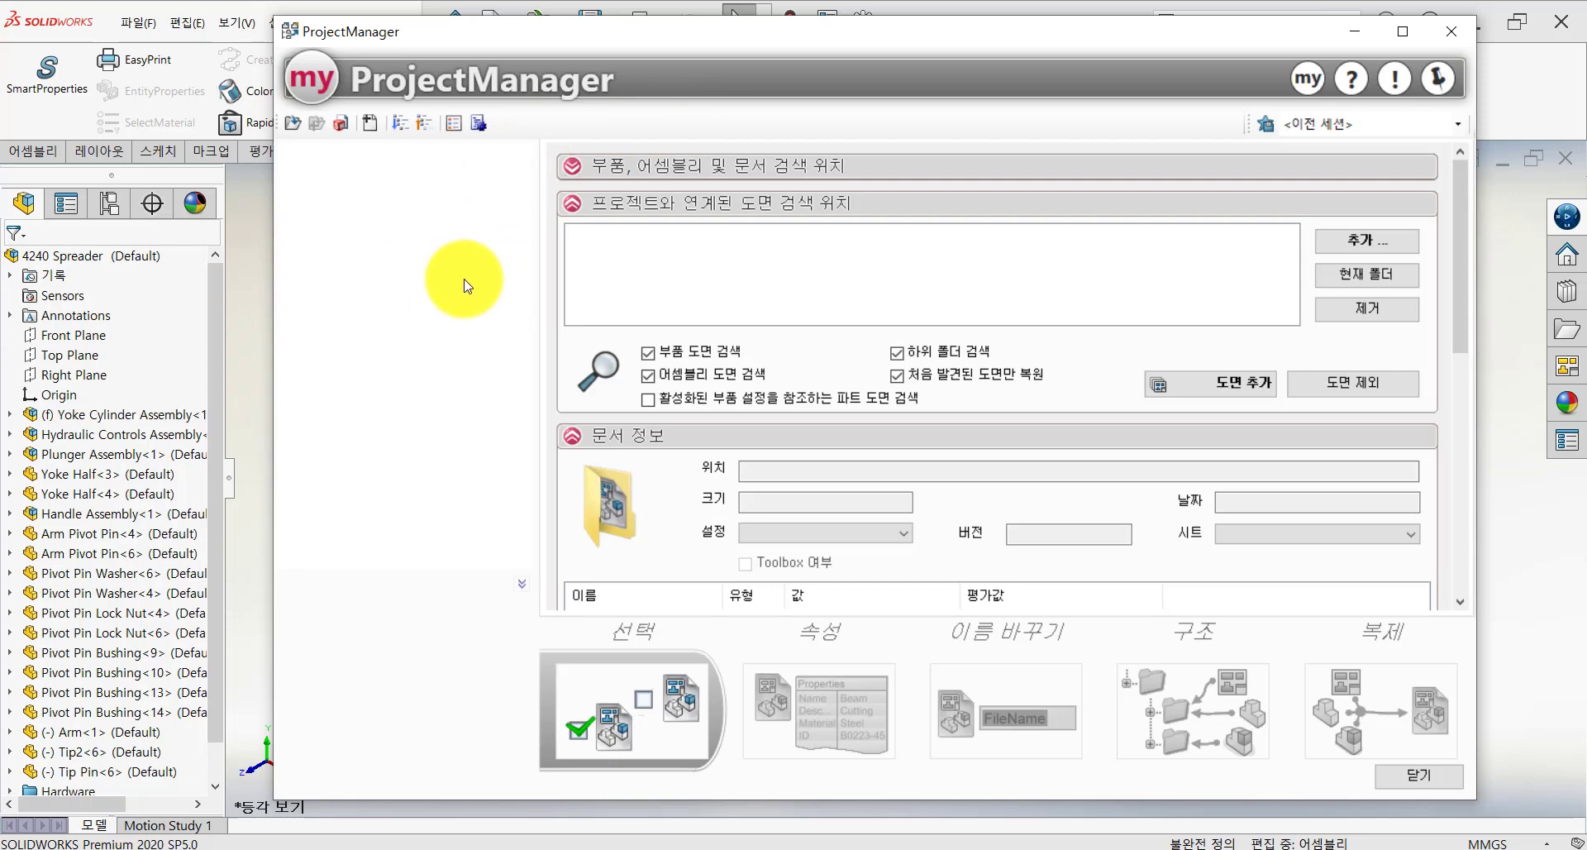
pyautogui.click(291, 121)
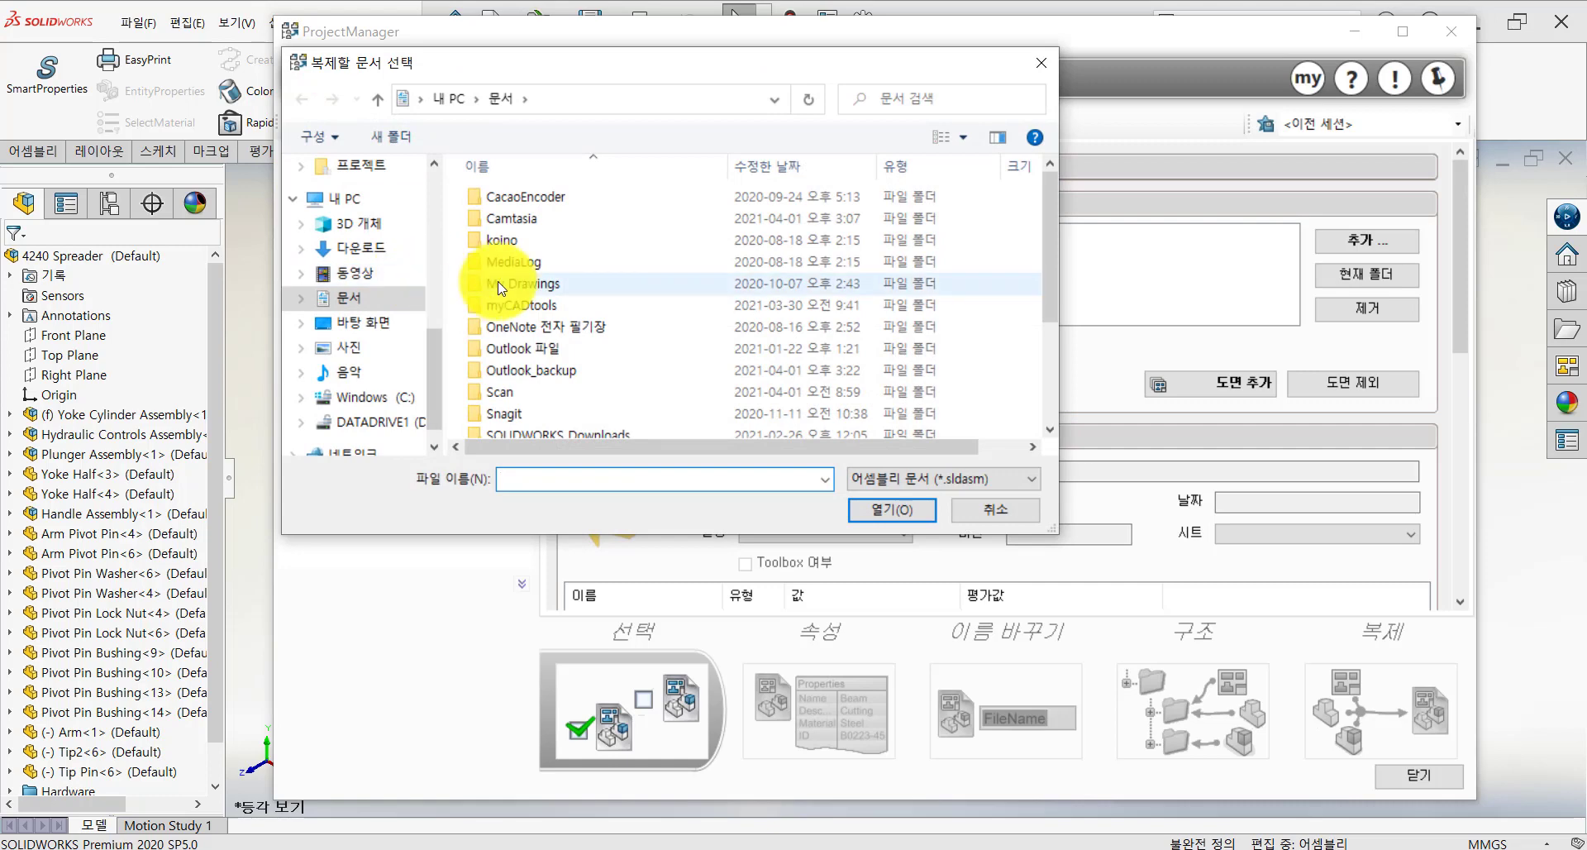
pyautogui.scroll(-2, 509, 294)
pyautogui.scroll(-1, 509, 295)
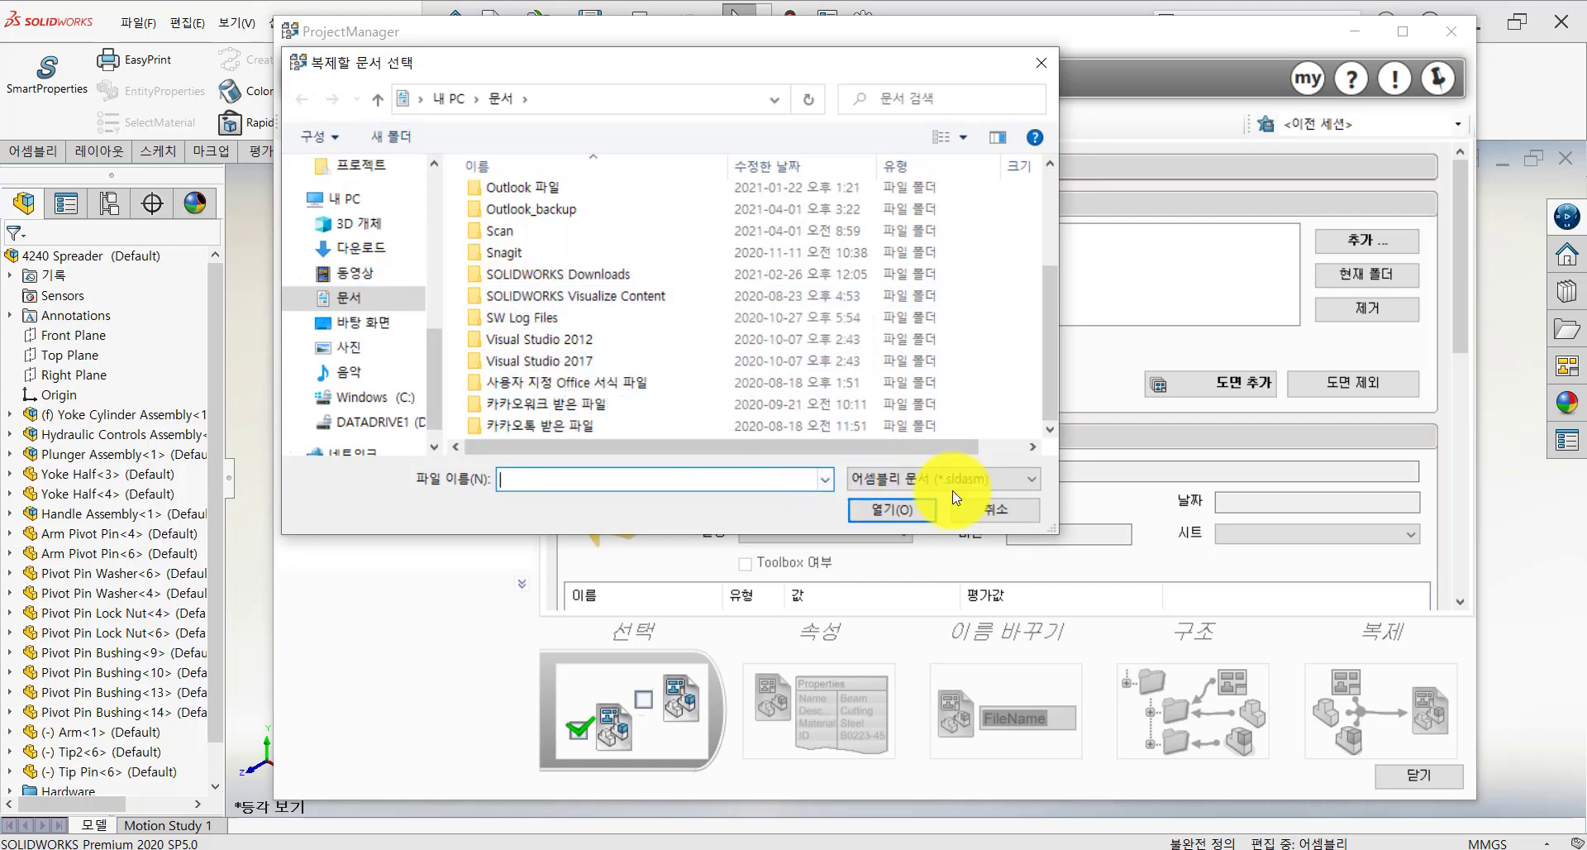
pyautogui.click(978, 514)
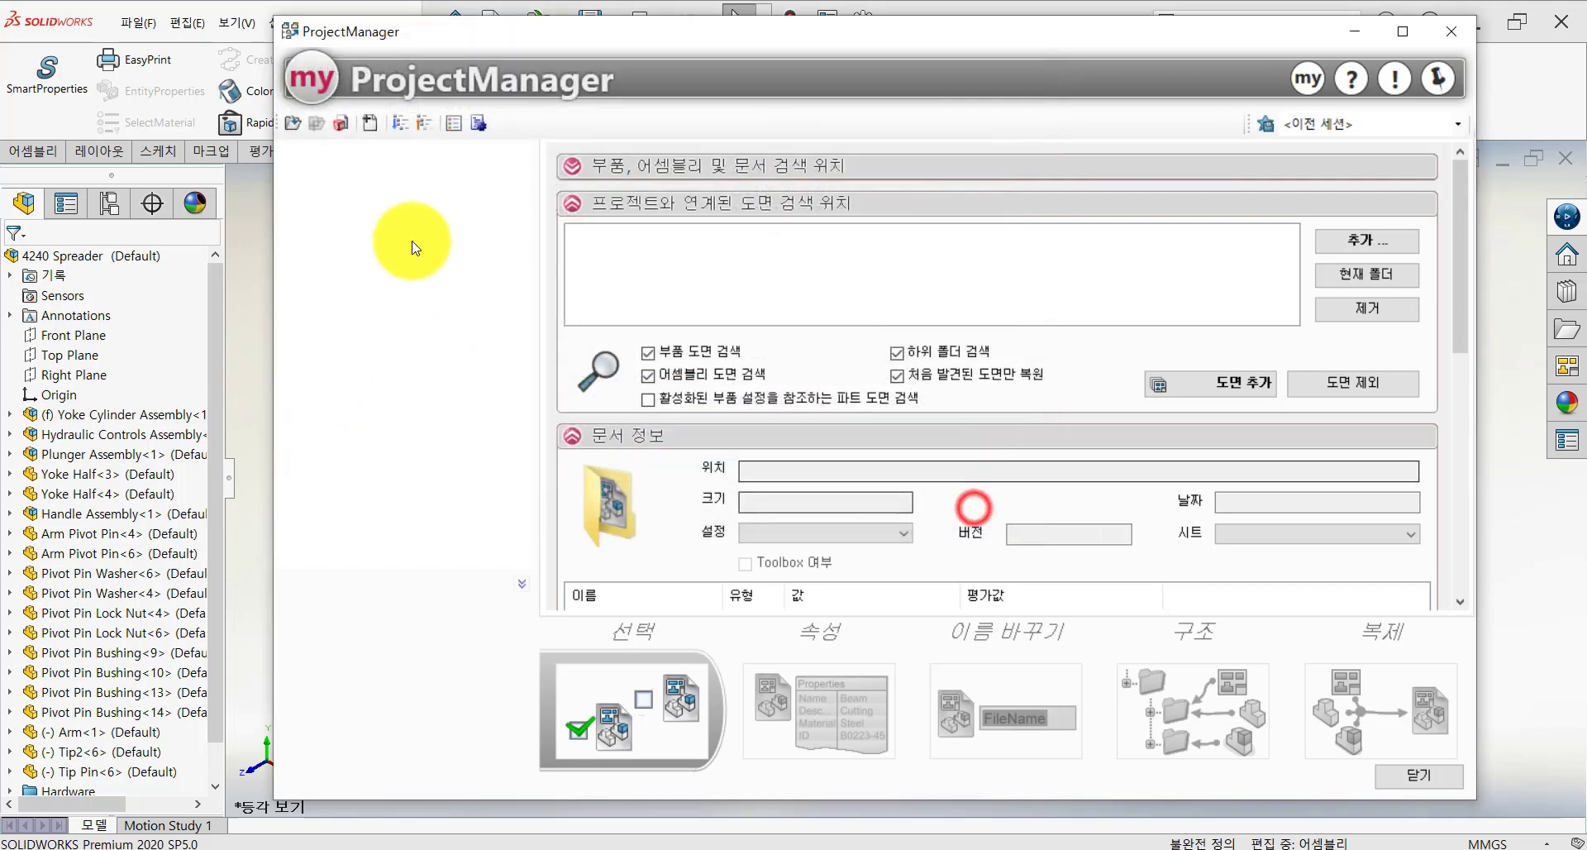
# Step: Load the active 4240 Spreader.SLDASM assembly with its components into the project tree
pyautogui.click(342, 124)
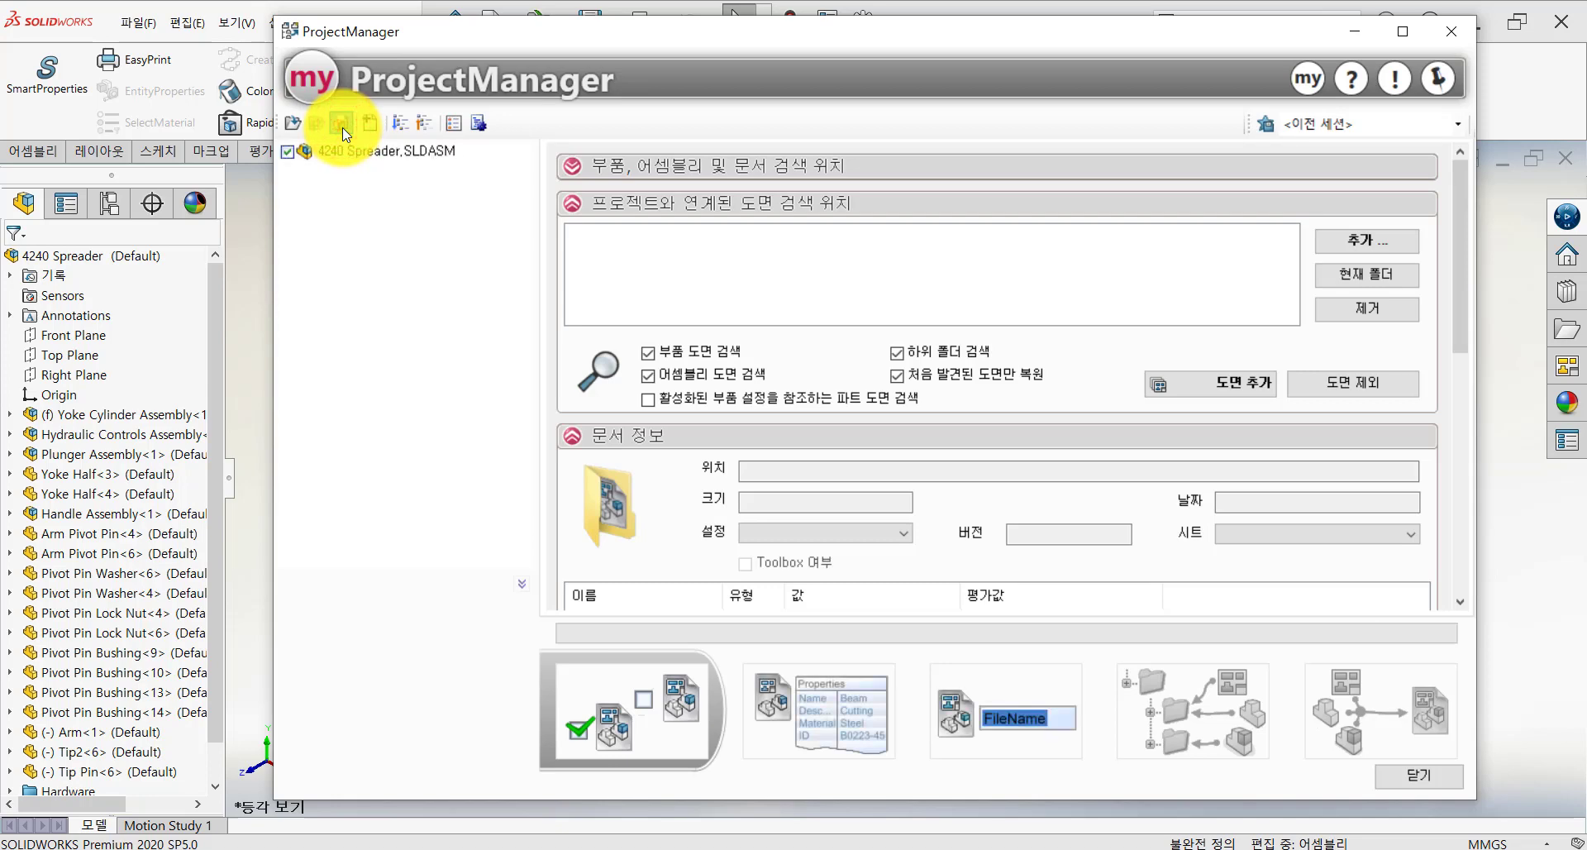
pyautogui.click(342, 125)
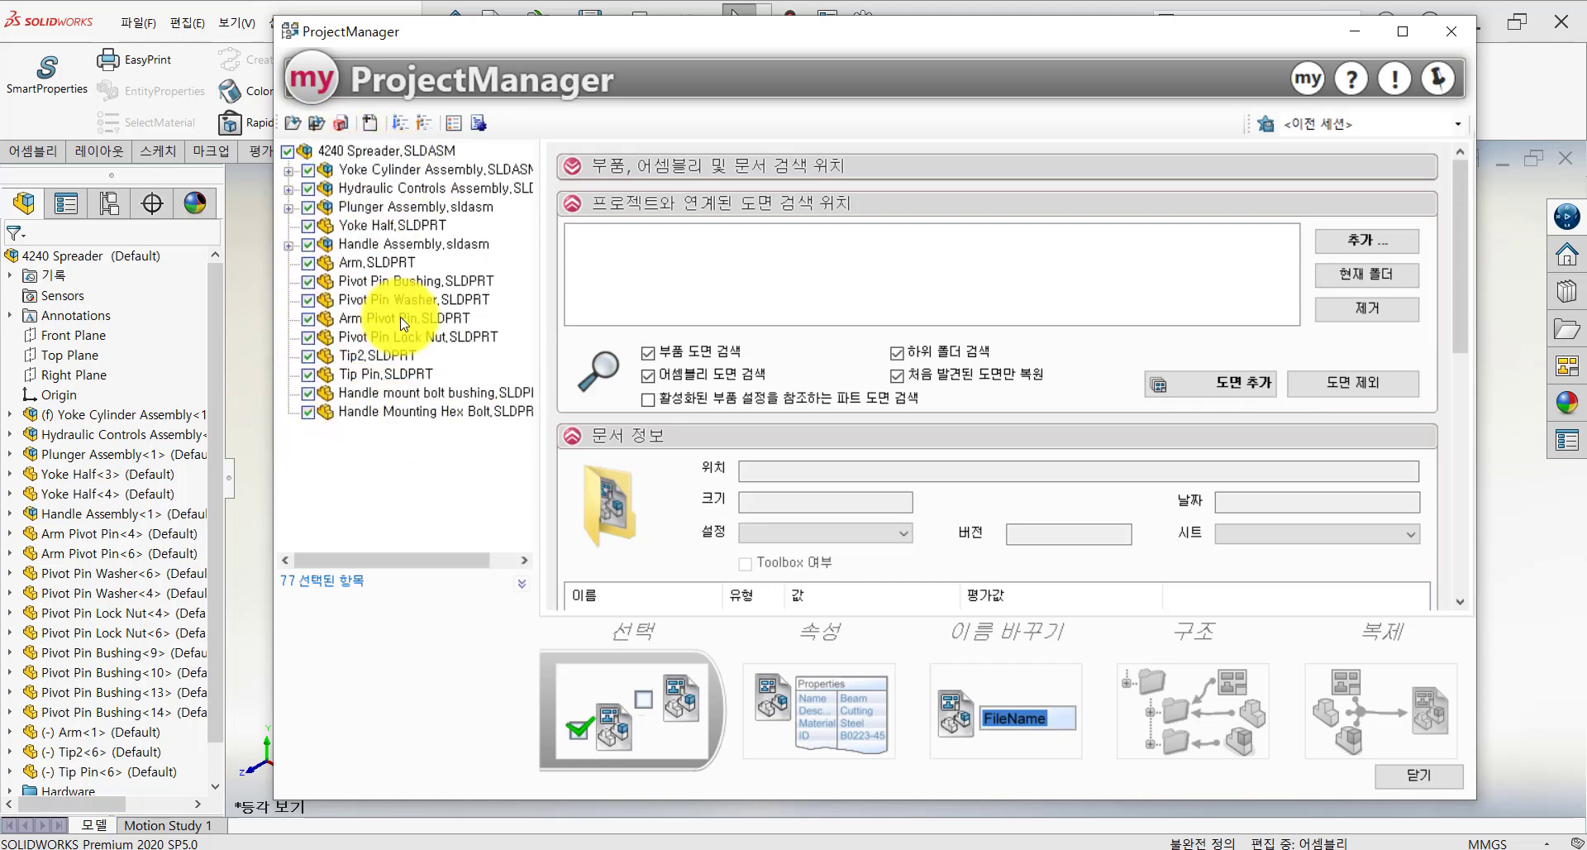
pyautogui.click(708, 276)
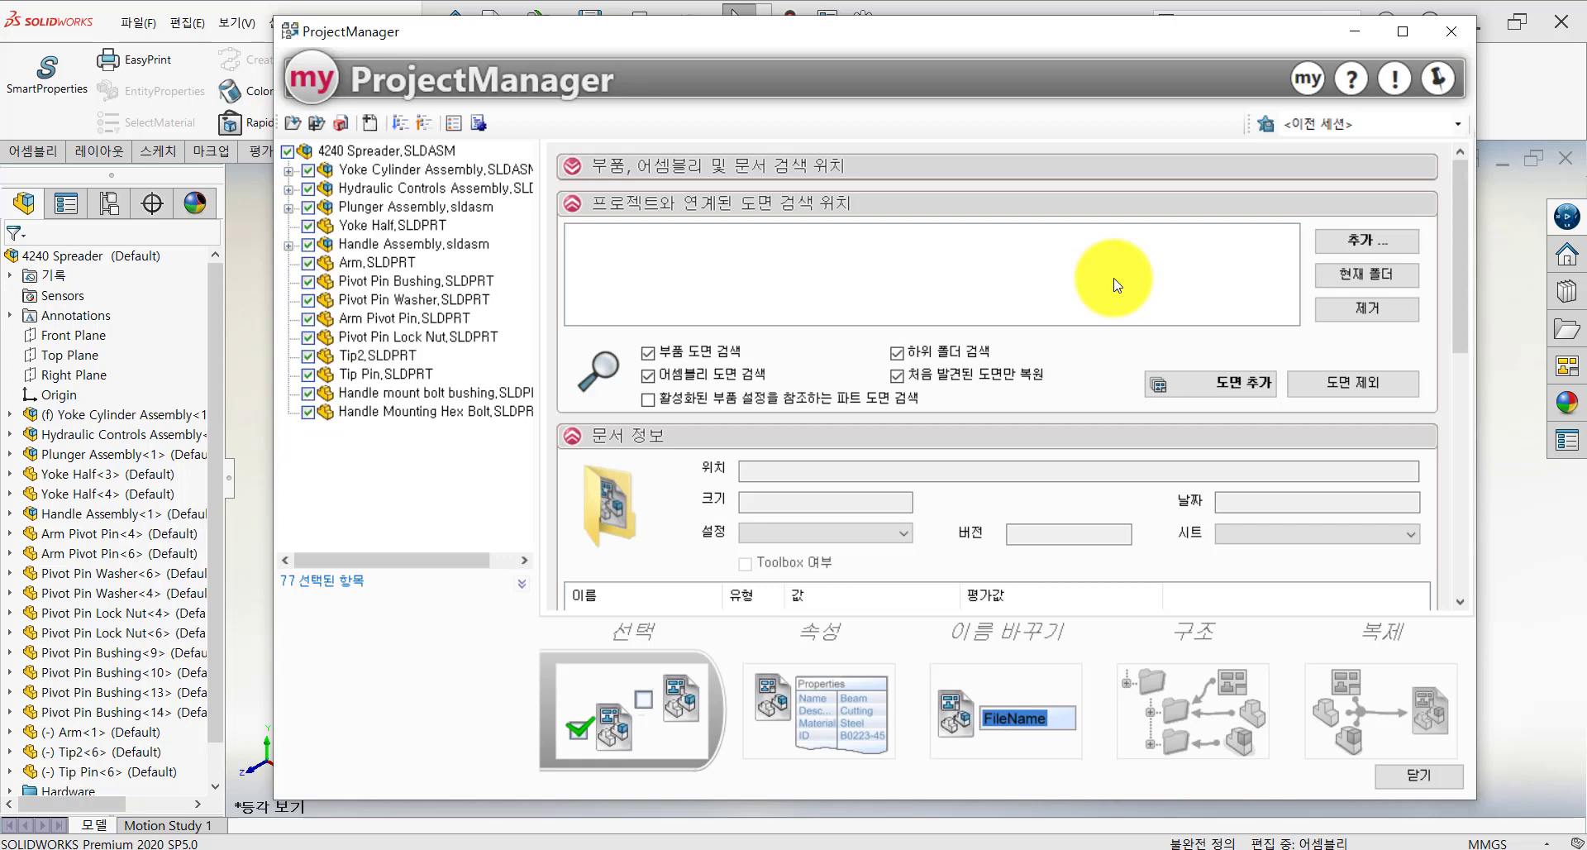
# Step: Set the Vault Refresh folder as the drawing search location and add the project's associated drawings
pyautogui.click(1361, 242)
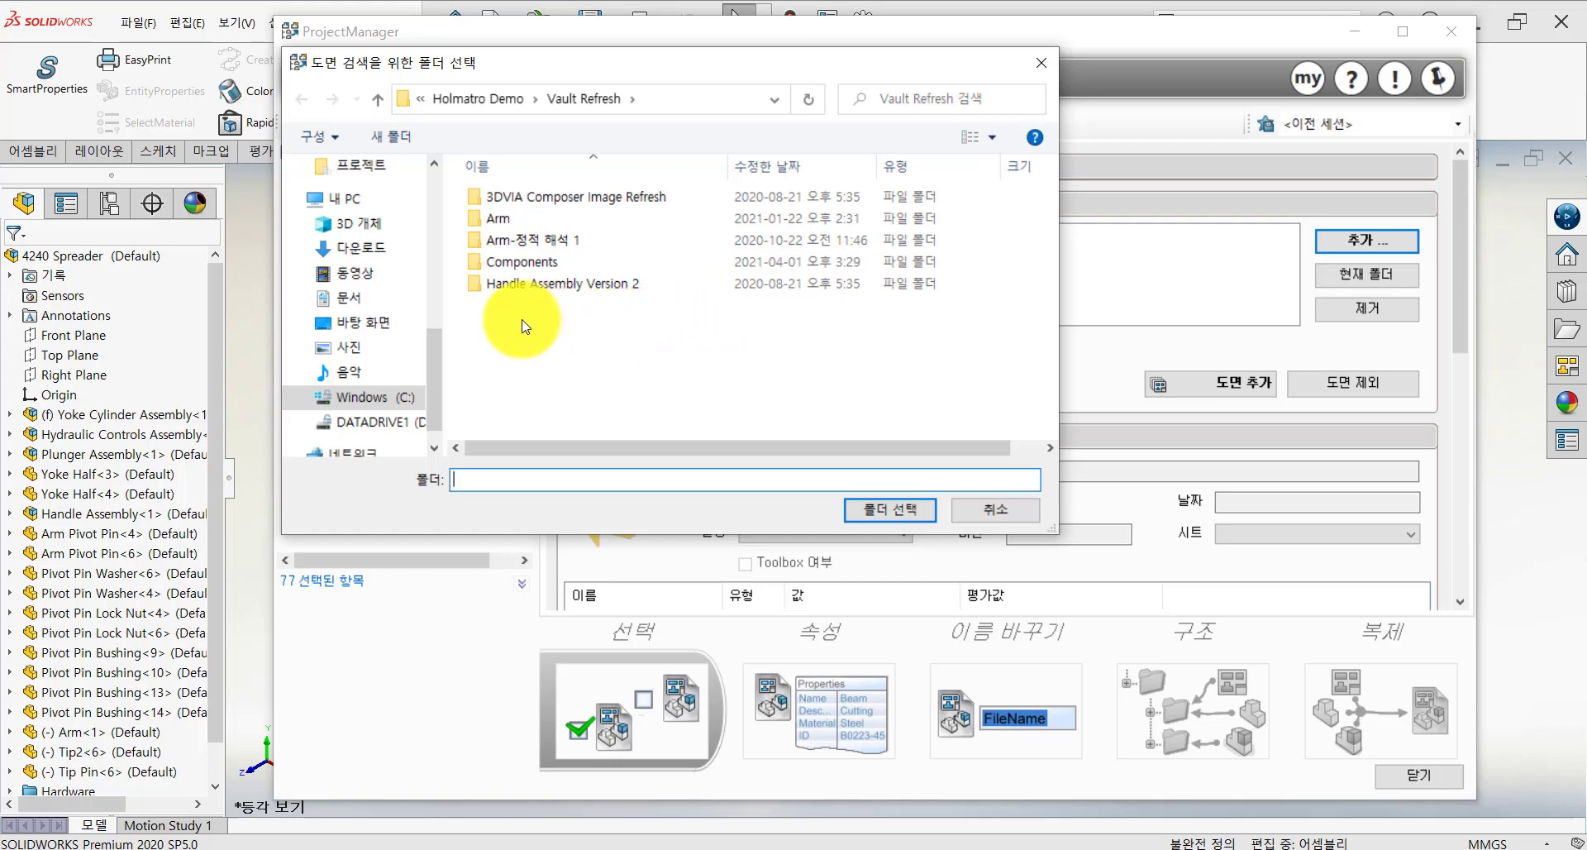
pyautogui.click(891, 509)
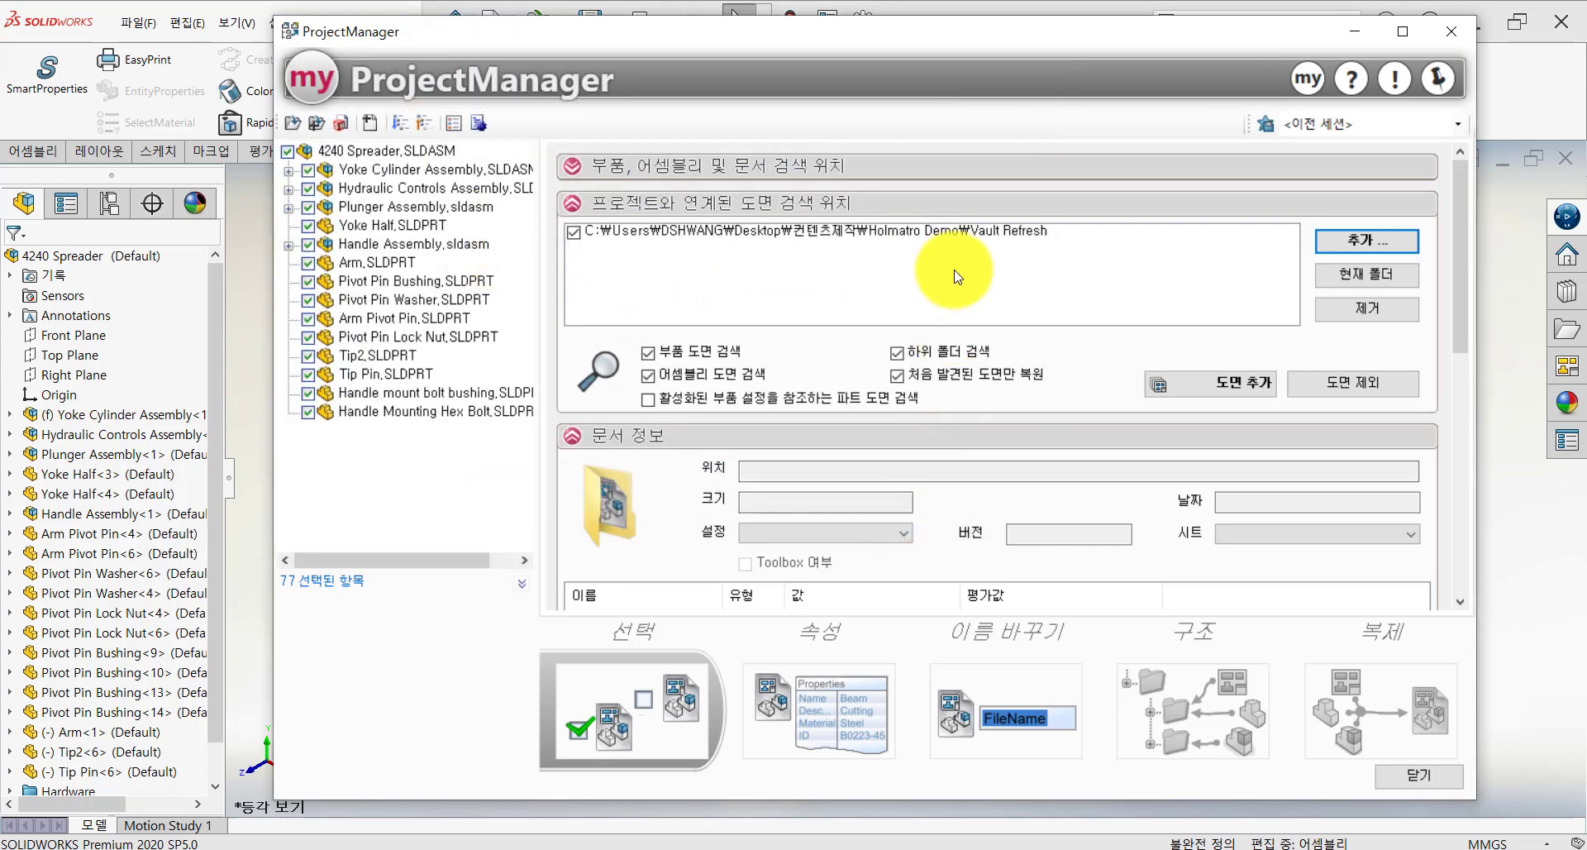
pyautogui.click(1202, 390)
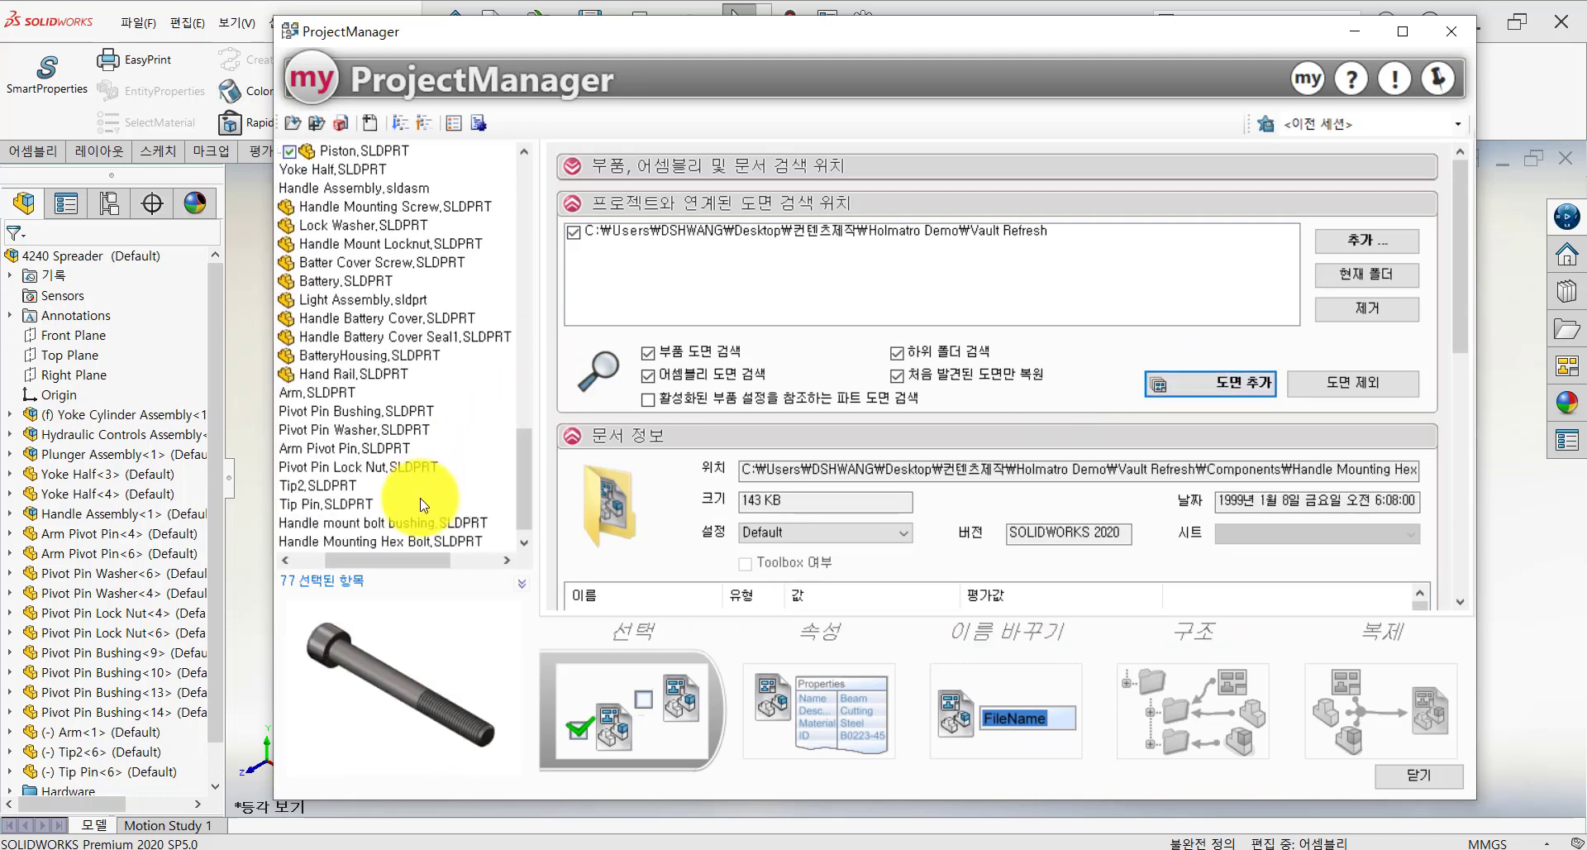
# Step: Look through the expanded project tree and collapse it to the top-level components
pyautogui.moveTo(406, 557); pyautogui.dragTo(309, 565)
pyautogui.scroll(15, 346, 376)
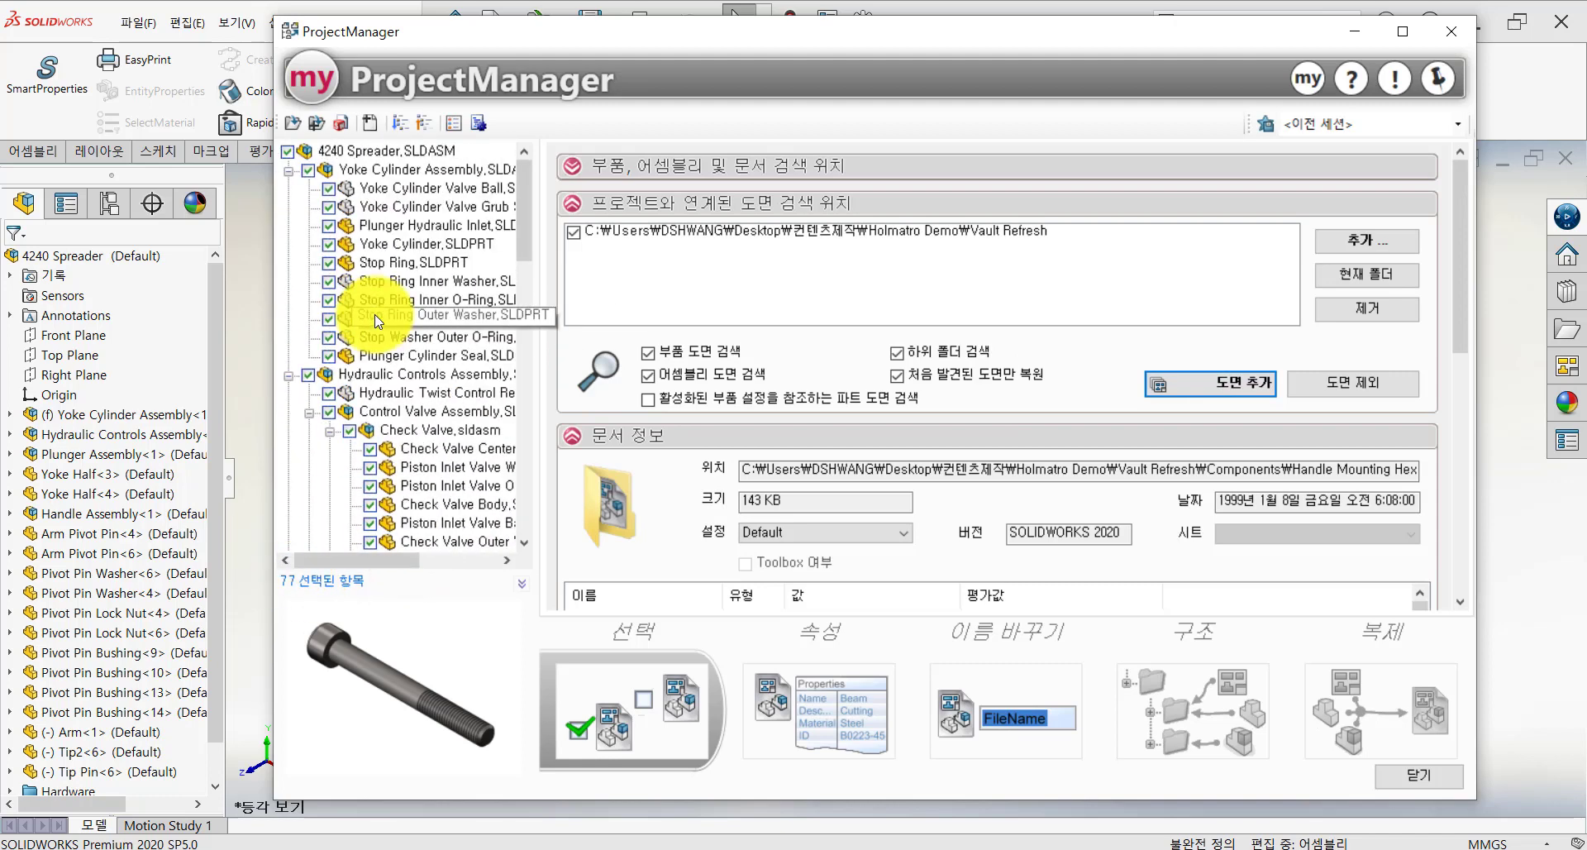
pyautogui.click(419, 122)
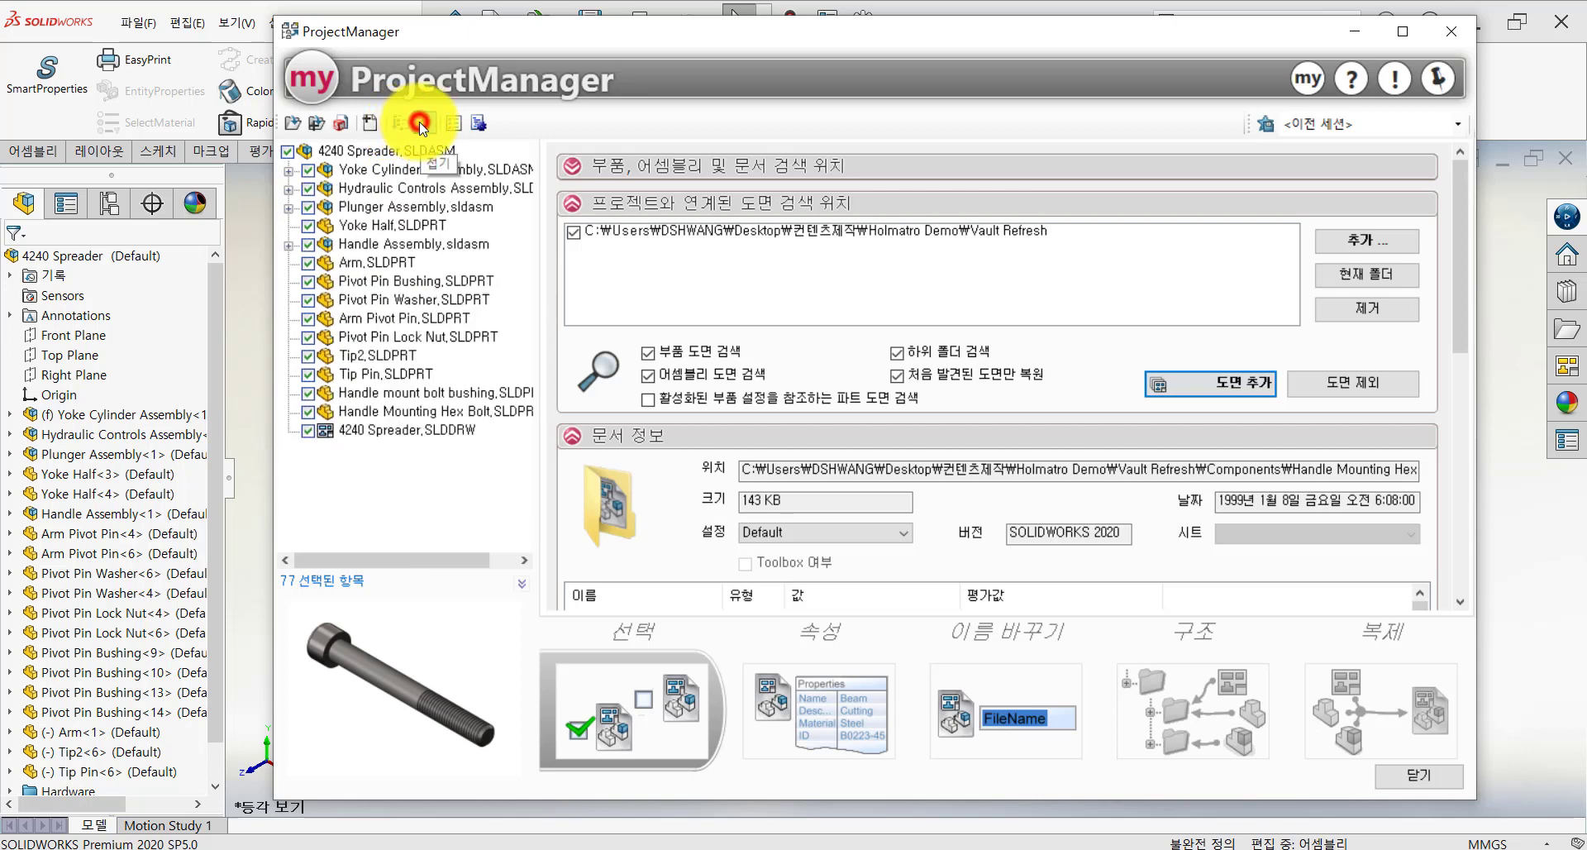
# Step: Preview the 4240 Spreader drawing and the component files above it in the tree up to Pivot Pin Lock Nut
pyautogui.click(419, 430)
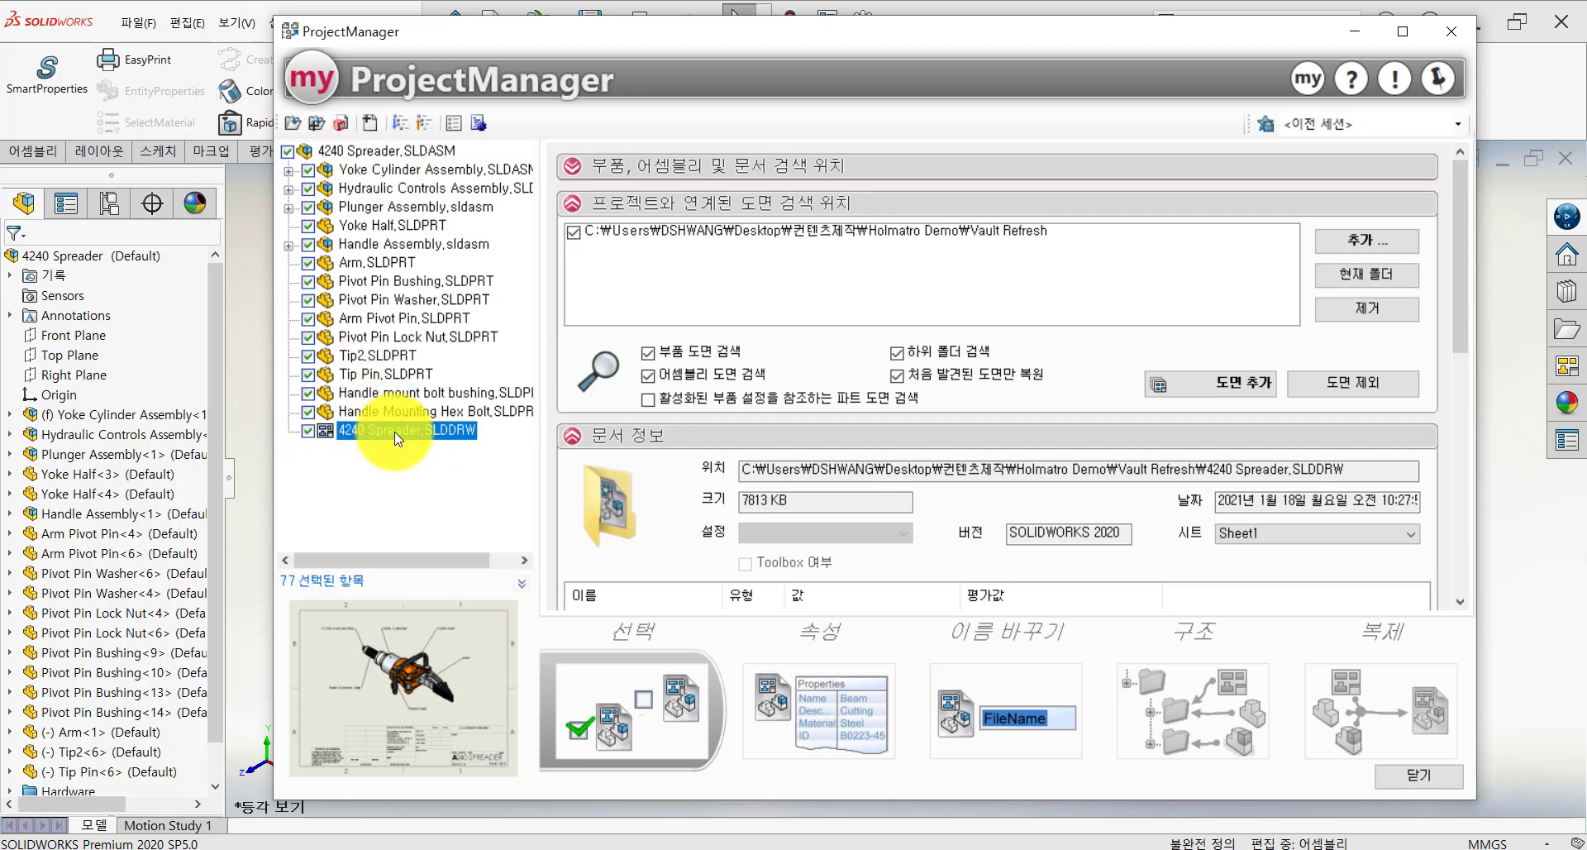
pyautogui.click(387, 411)
pyautogui.click(385, 393)
pyautogui.click(380, 374)
pyautogui.click(376, 355)
pyautogui.click(377, 339)
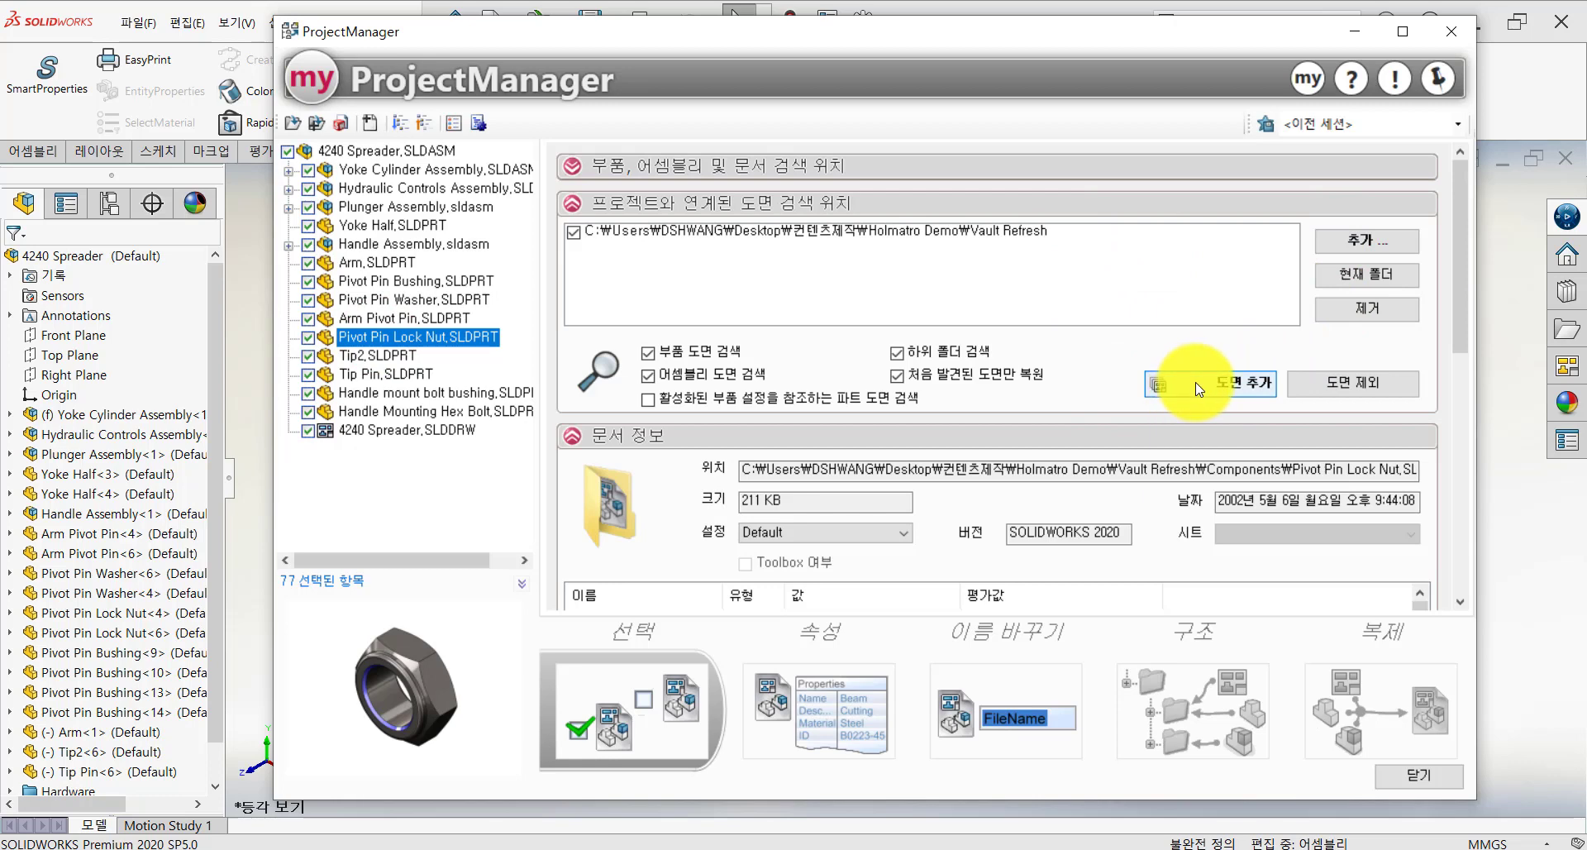
# Step: Examine the document information and custom properties of Handle Assembly, Arm, Pivot Pin Bushing and Pivot Pin Washer
pyautogui.click(767, 440)
pyautogui.click(768, 439)
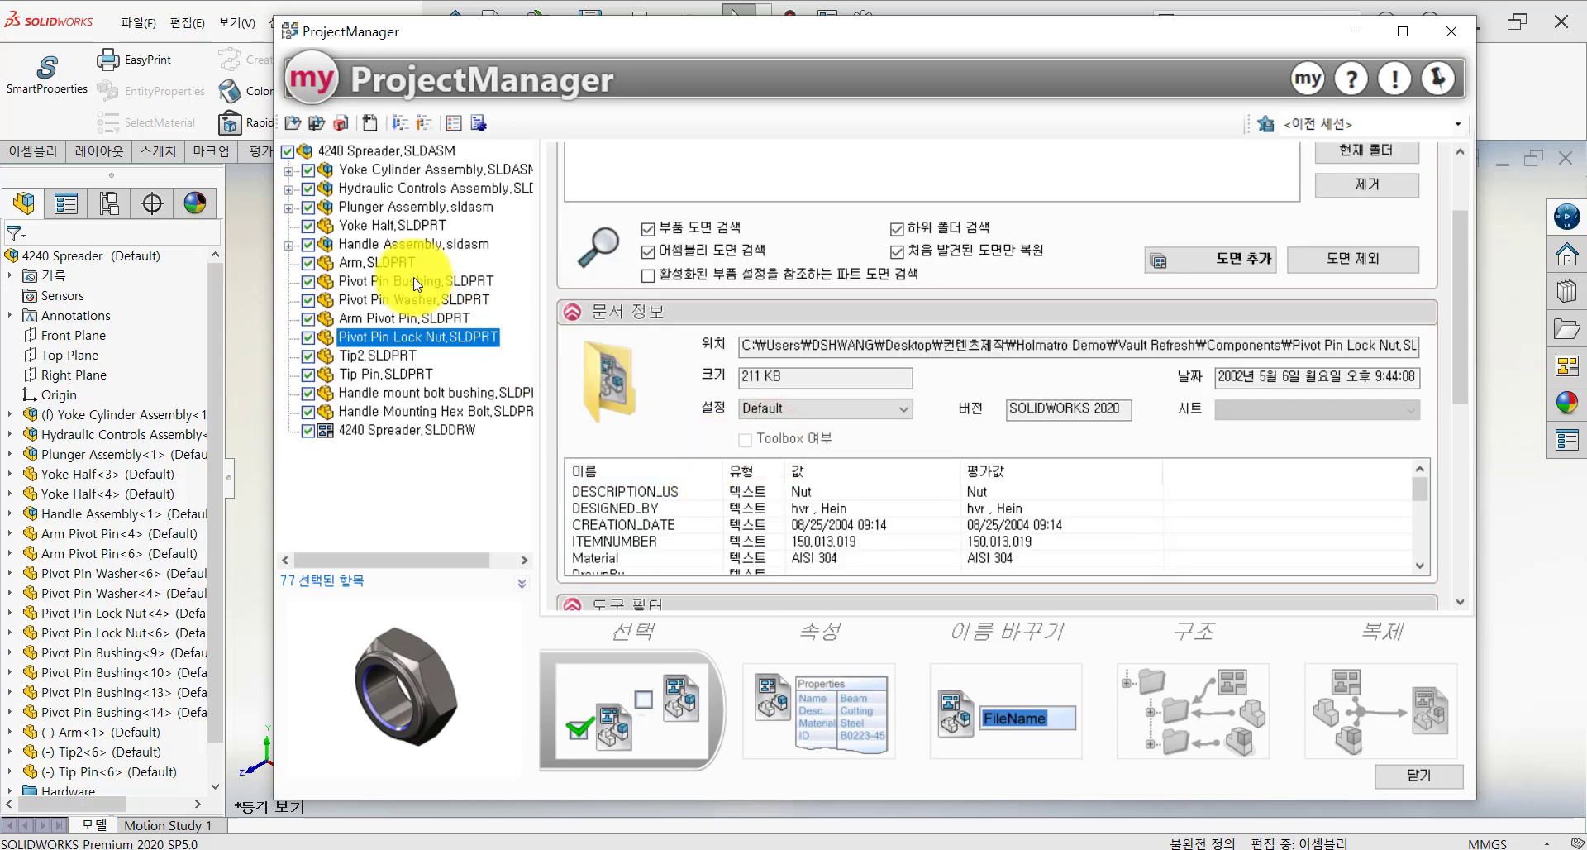
pyautogui.click(392, 246)
pyautogui.click(374, 261)
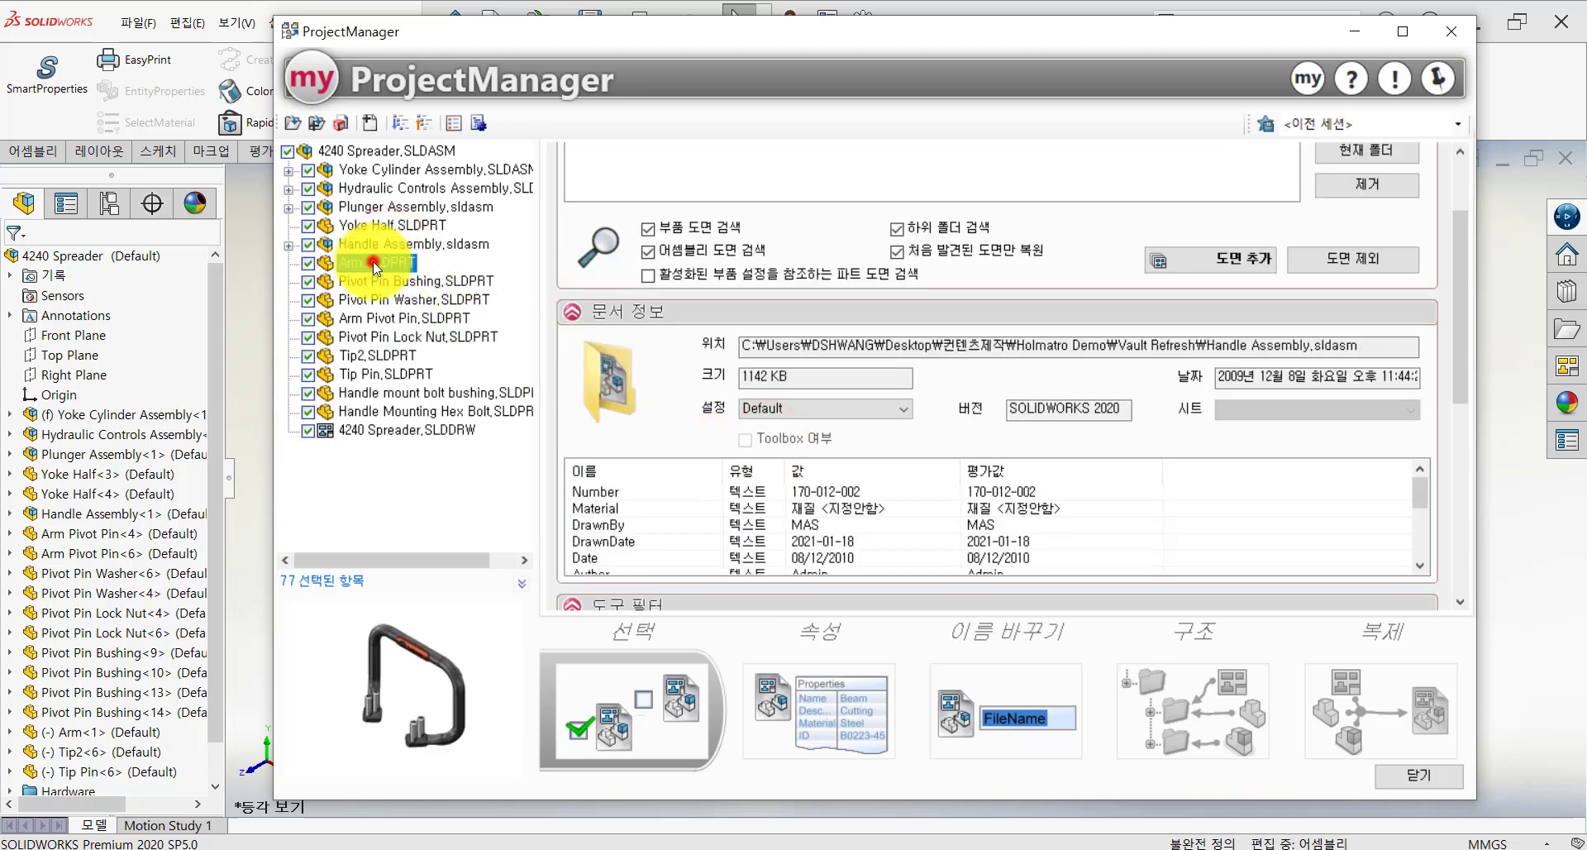
pyautogui.click(378, 281)
pyautogui.click(376, 299)
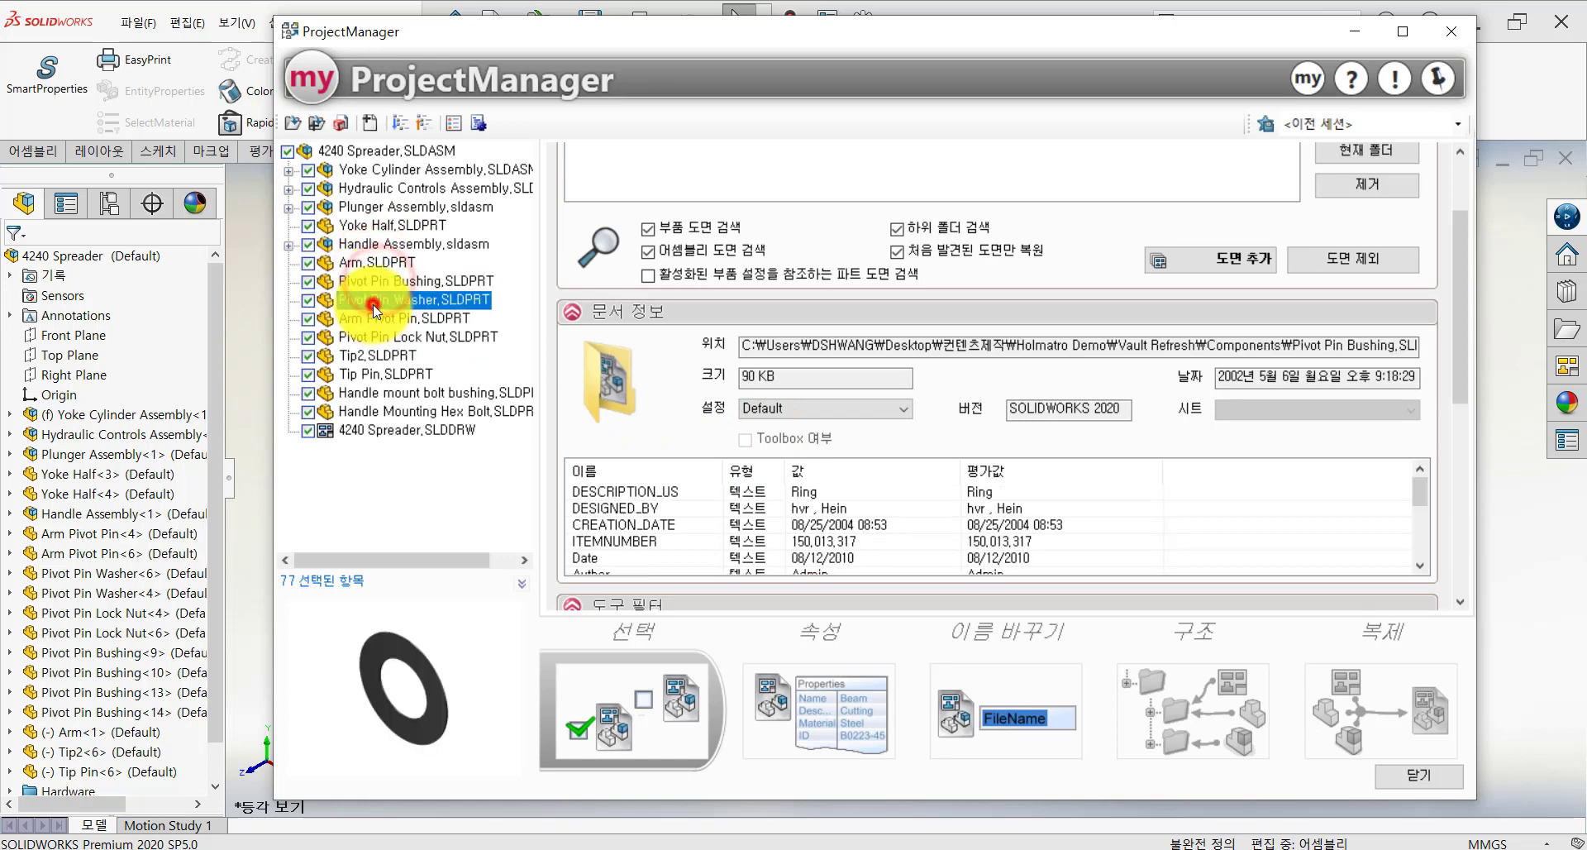
pyautogui.scroll(-2, 719, 532)
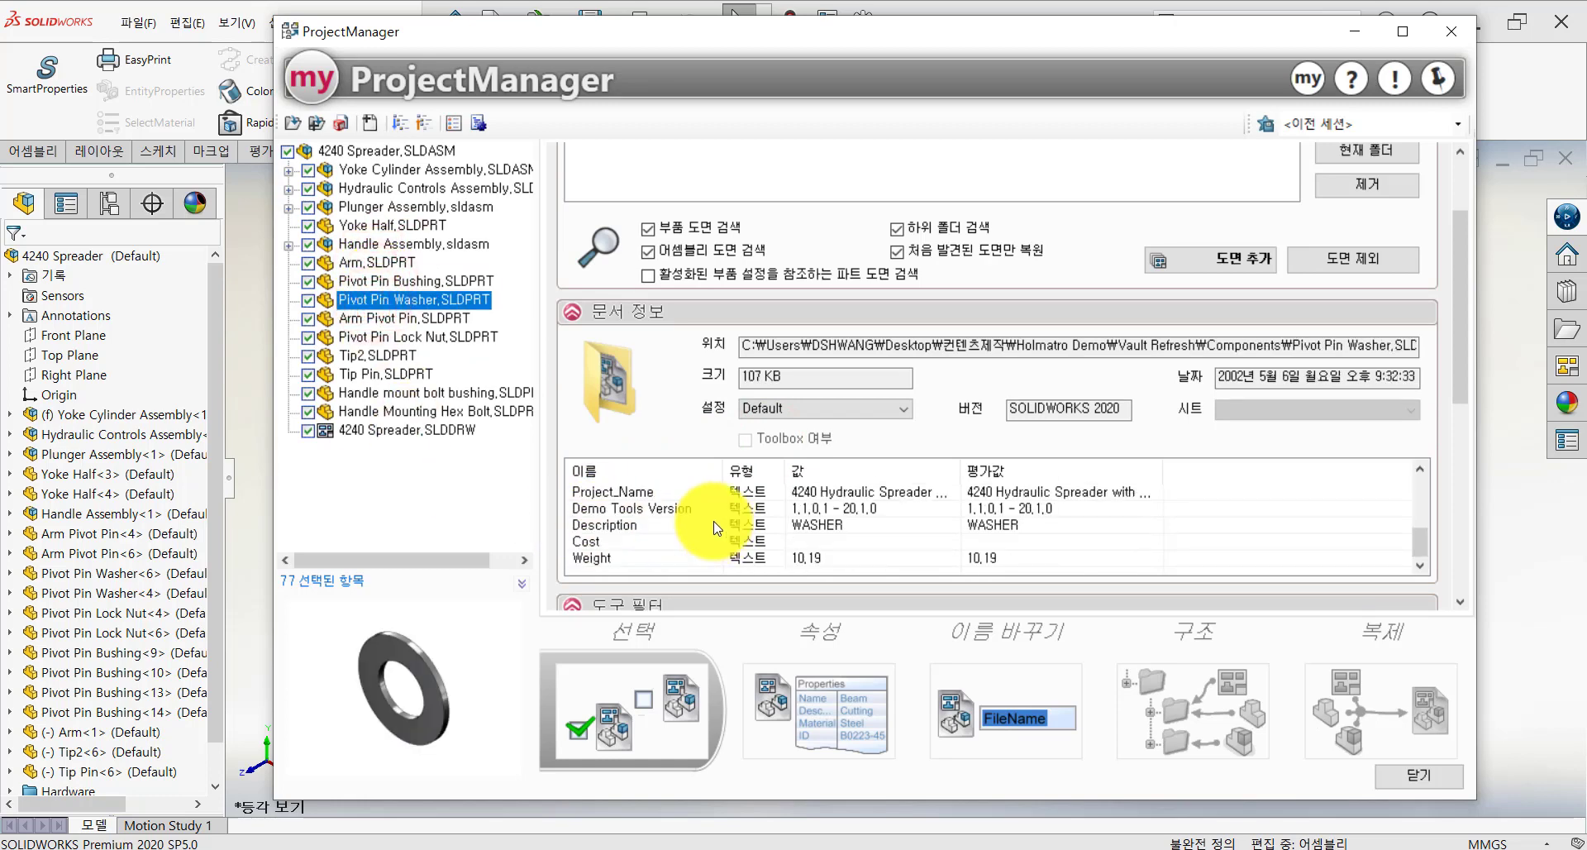
pyautogui.scroll(4, 716, 529)
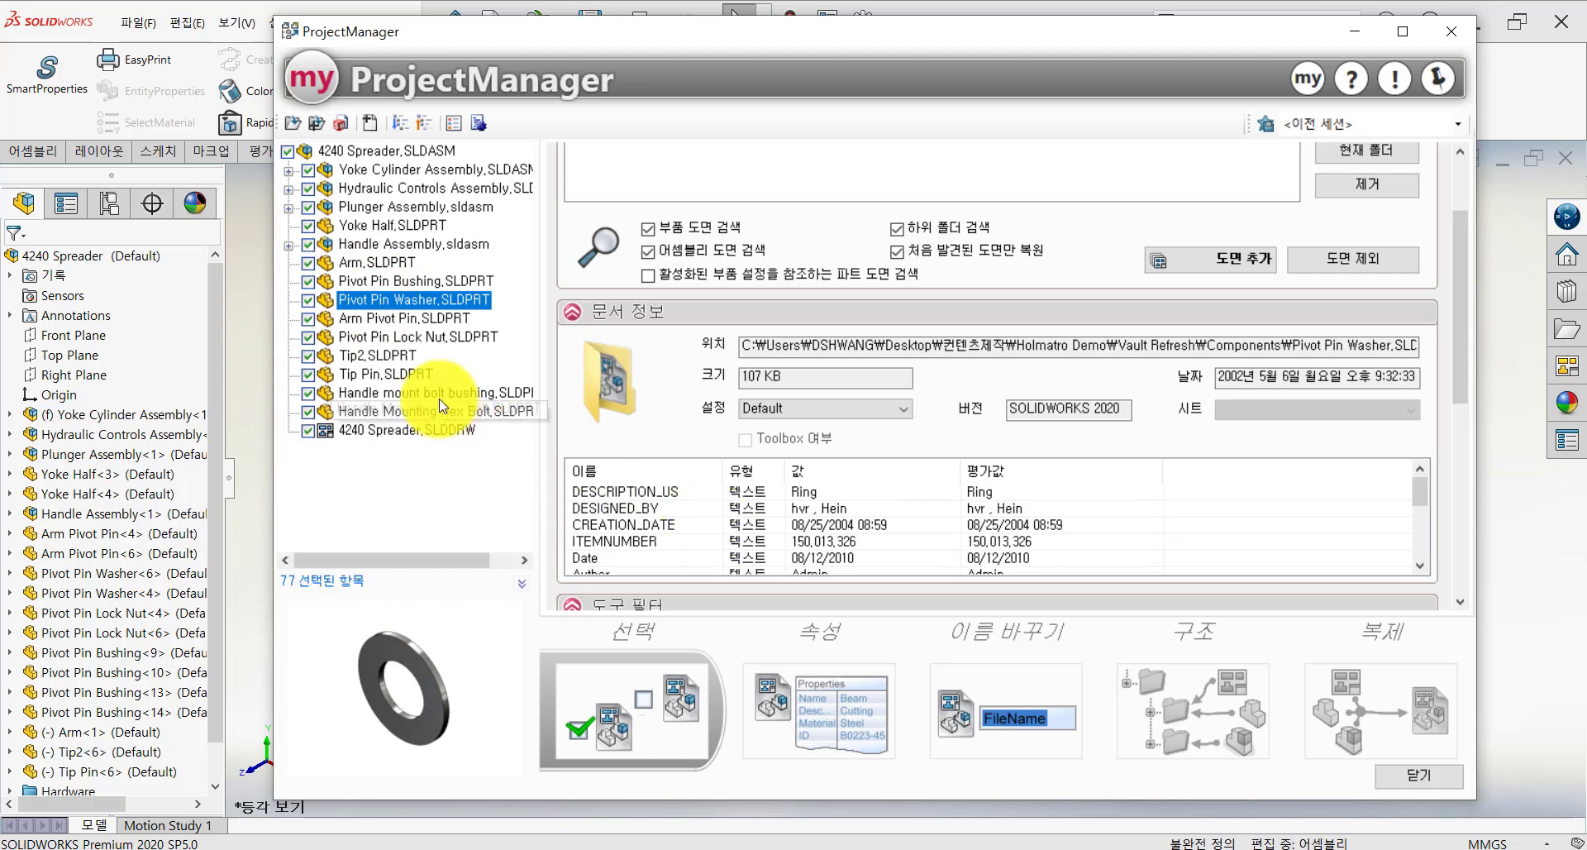
# Step: Examine the previews and properties of further components, including Arm Pivot Pin, Yoke Half and Hydraulic Controls Assembly
pyautogui.click(406, 320)
pyautogui.click(402, 340)
pyautogui.click(399, 369)
pyautogui.click(400, 389)
pyautogui.click(386, 340)
pyautogui.click(380, 225)
pyautogui.click(455, 187)
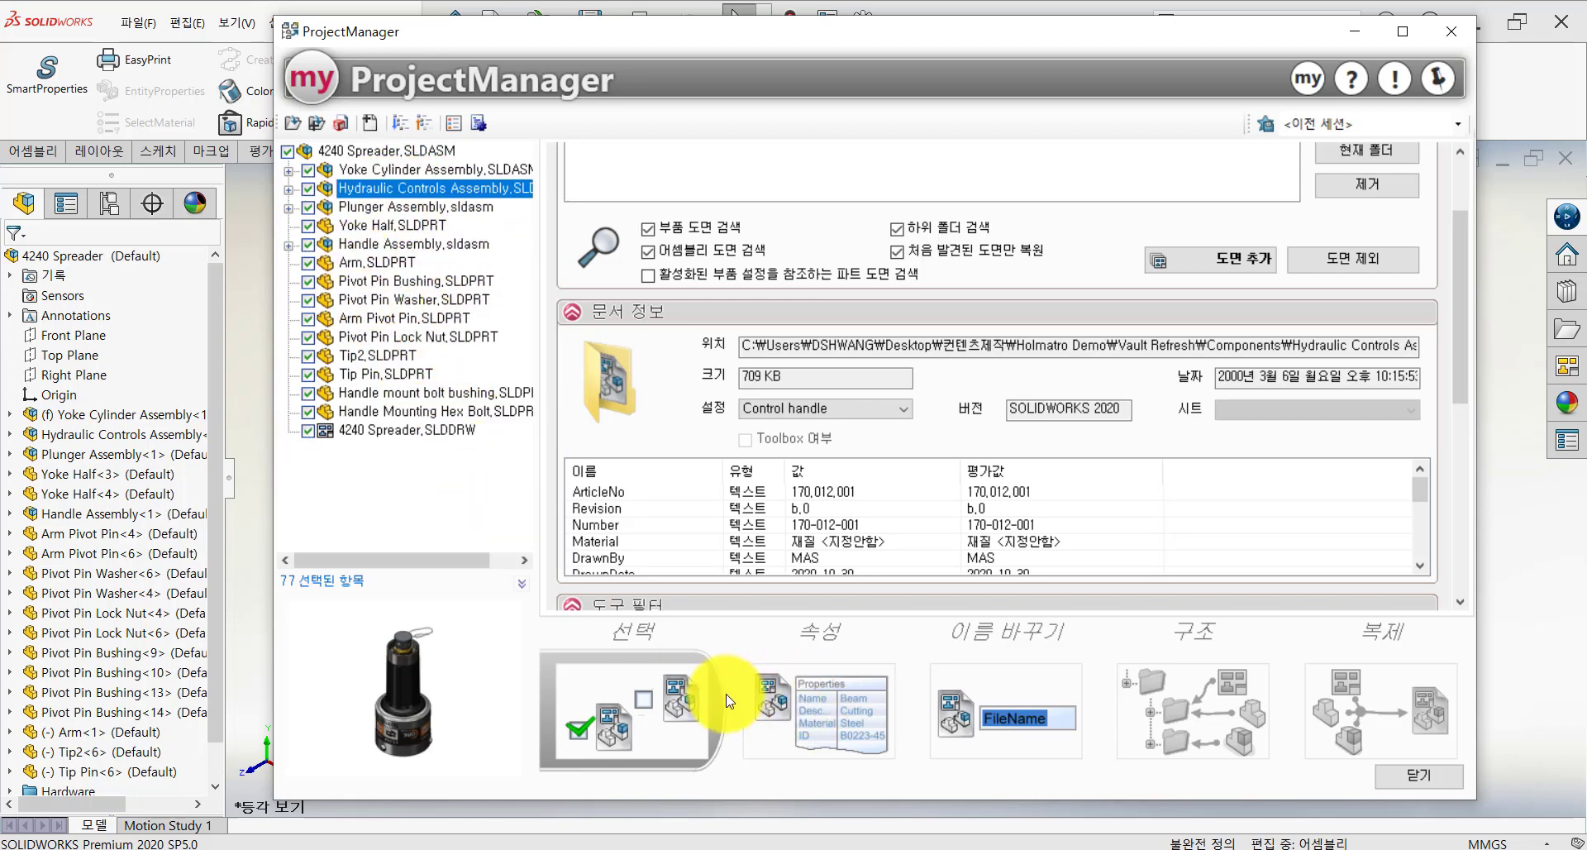
# Step: Go to the properties (속성) stage and preview Arm Pivot Pin, Pivot Pin Washer and Handle Assembly
pyautogui.click(831, 712)
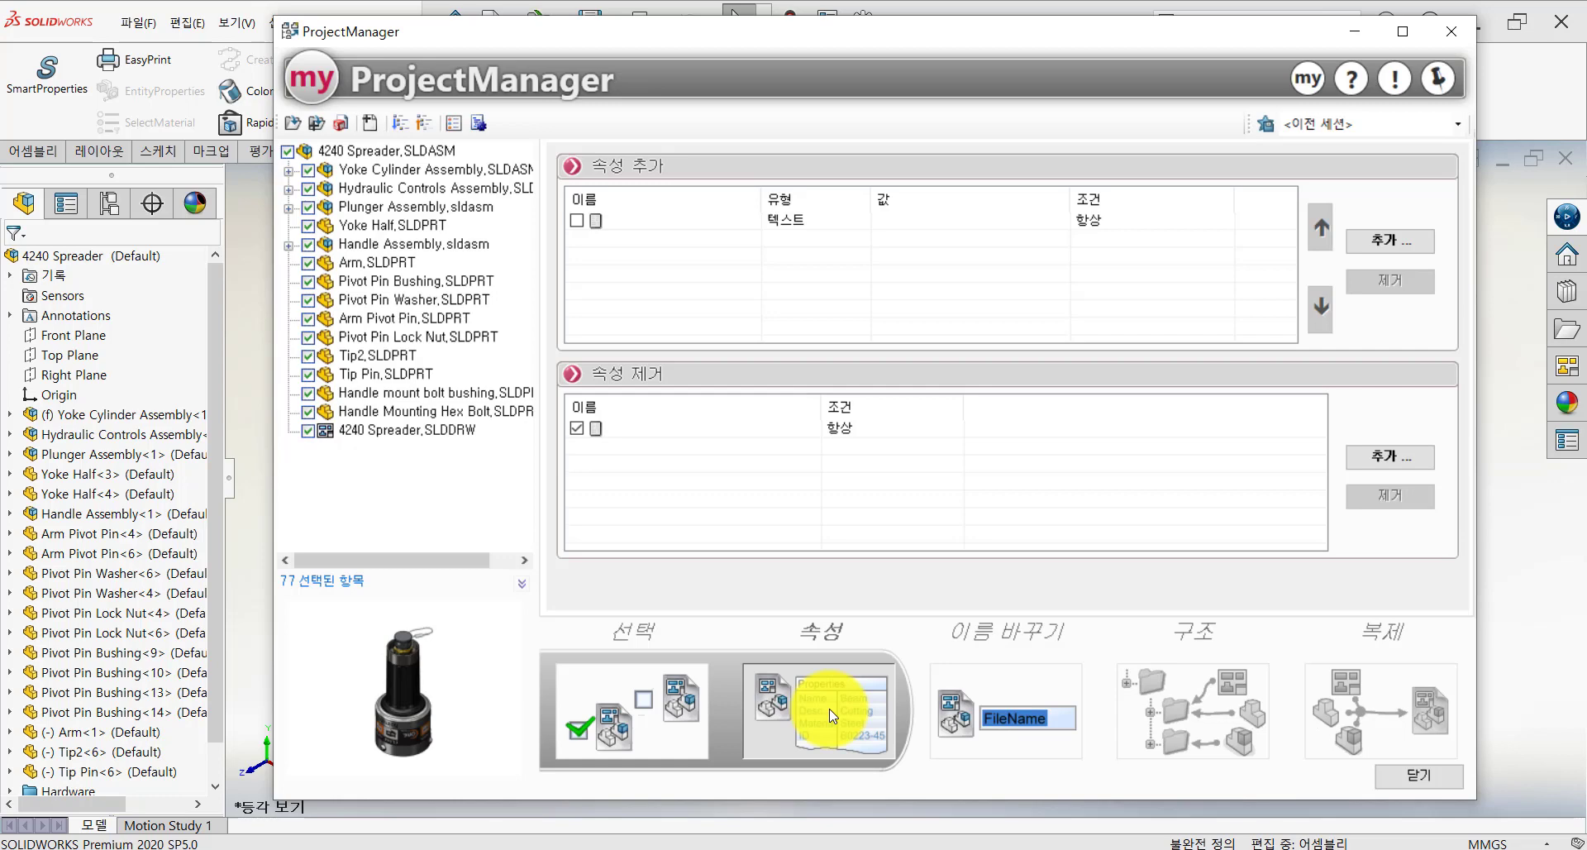
pyautogui.click(366, 316)
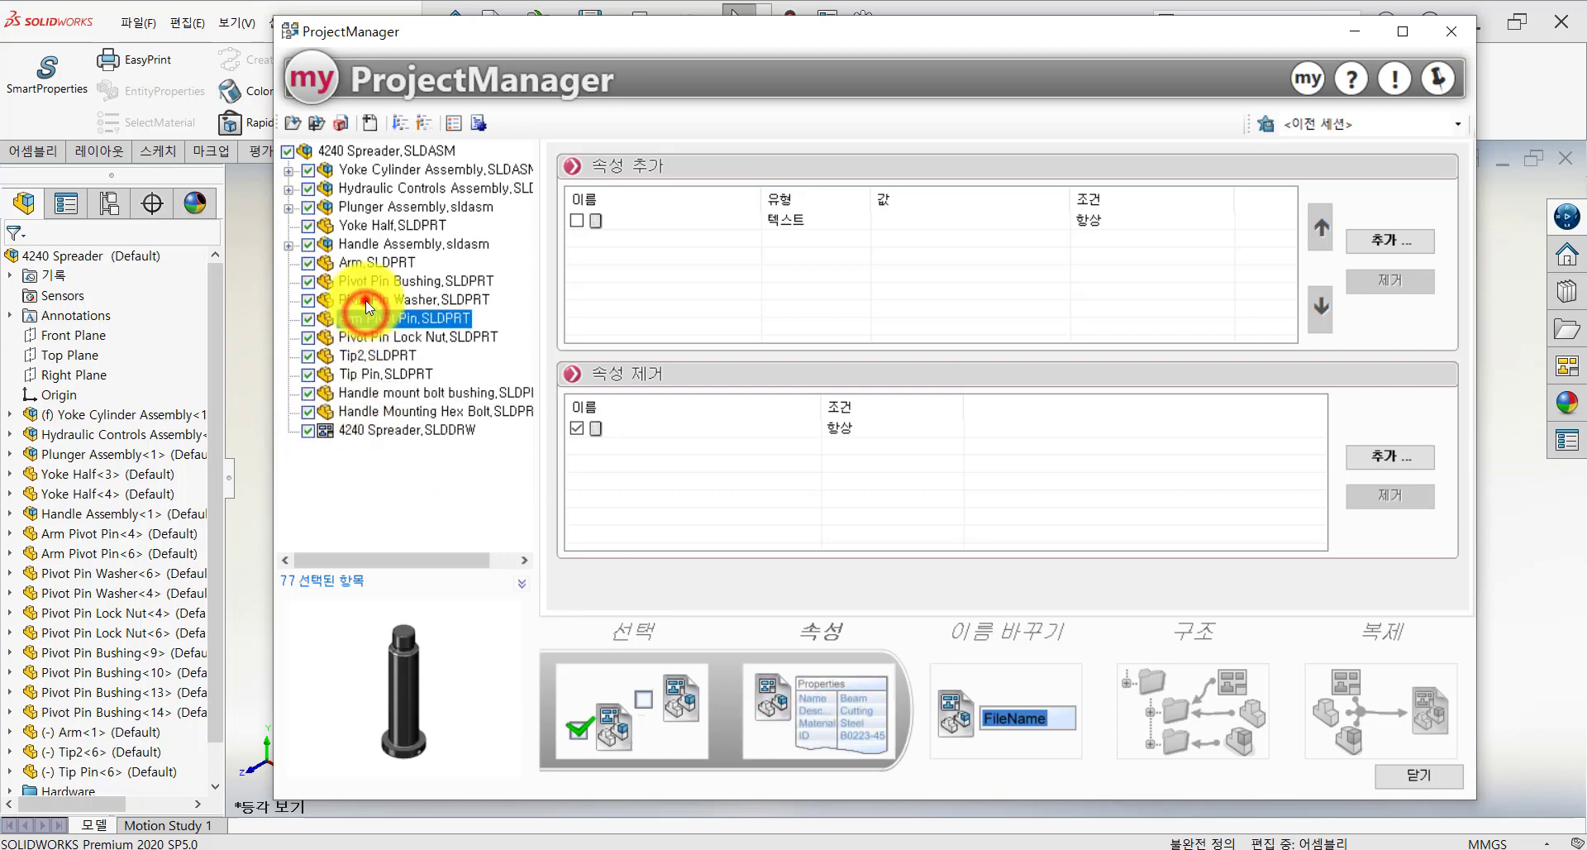
pyautogui.click(363, 299)
pyautogui.click(360, 244)
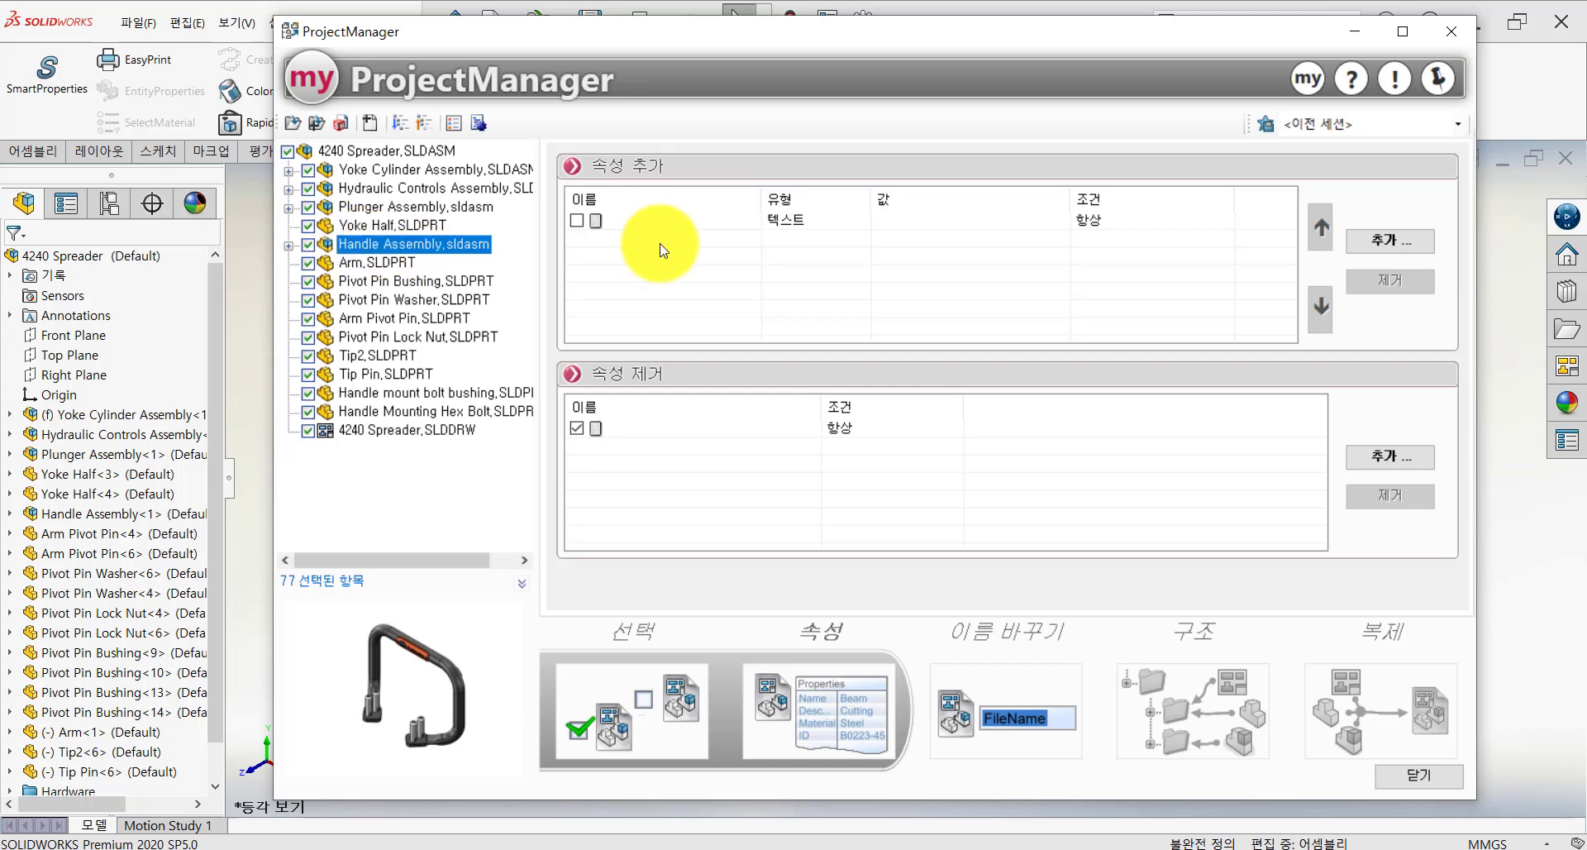
# Step: Add another text (텍스트) entry with the condition 항상 to the list of properties to add
pyautogui.click(870, 221)
pyautogui.click(1129, 164)
pyautogui.click(574, 168)
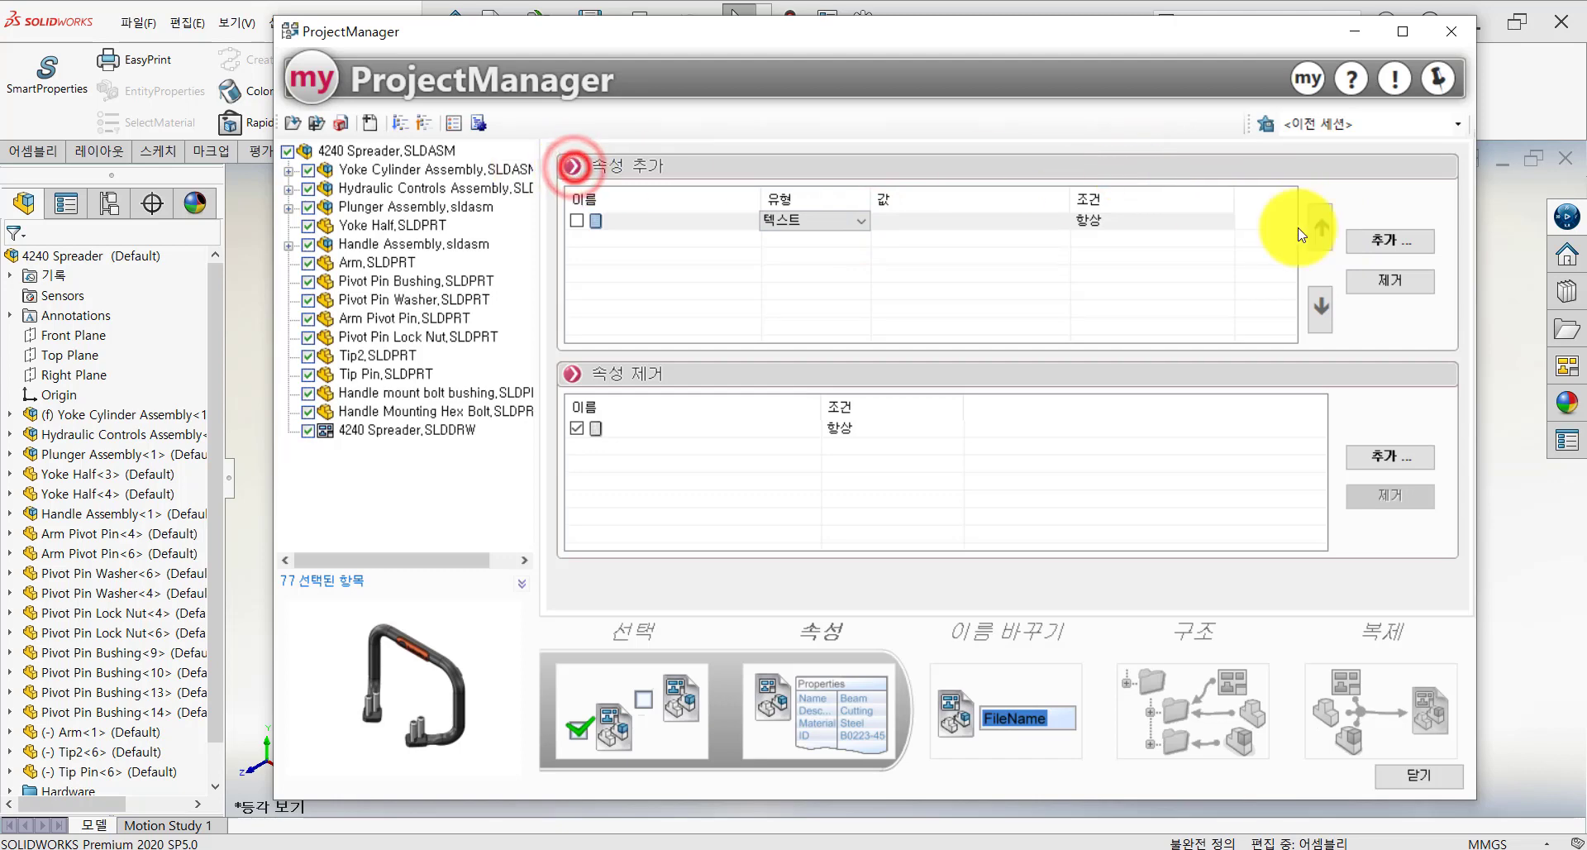
pyautogui.click(1378, 240)
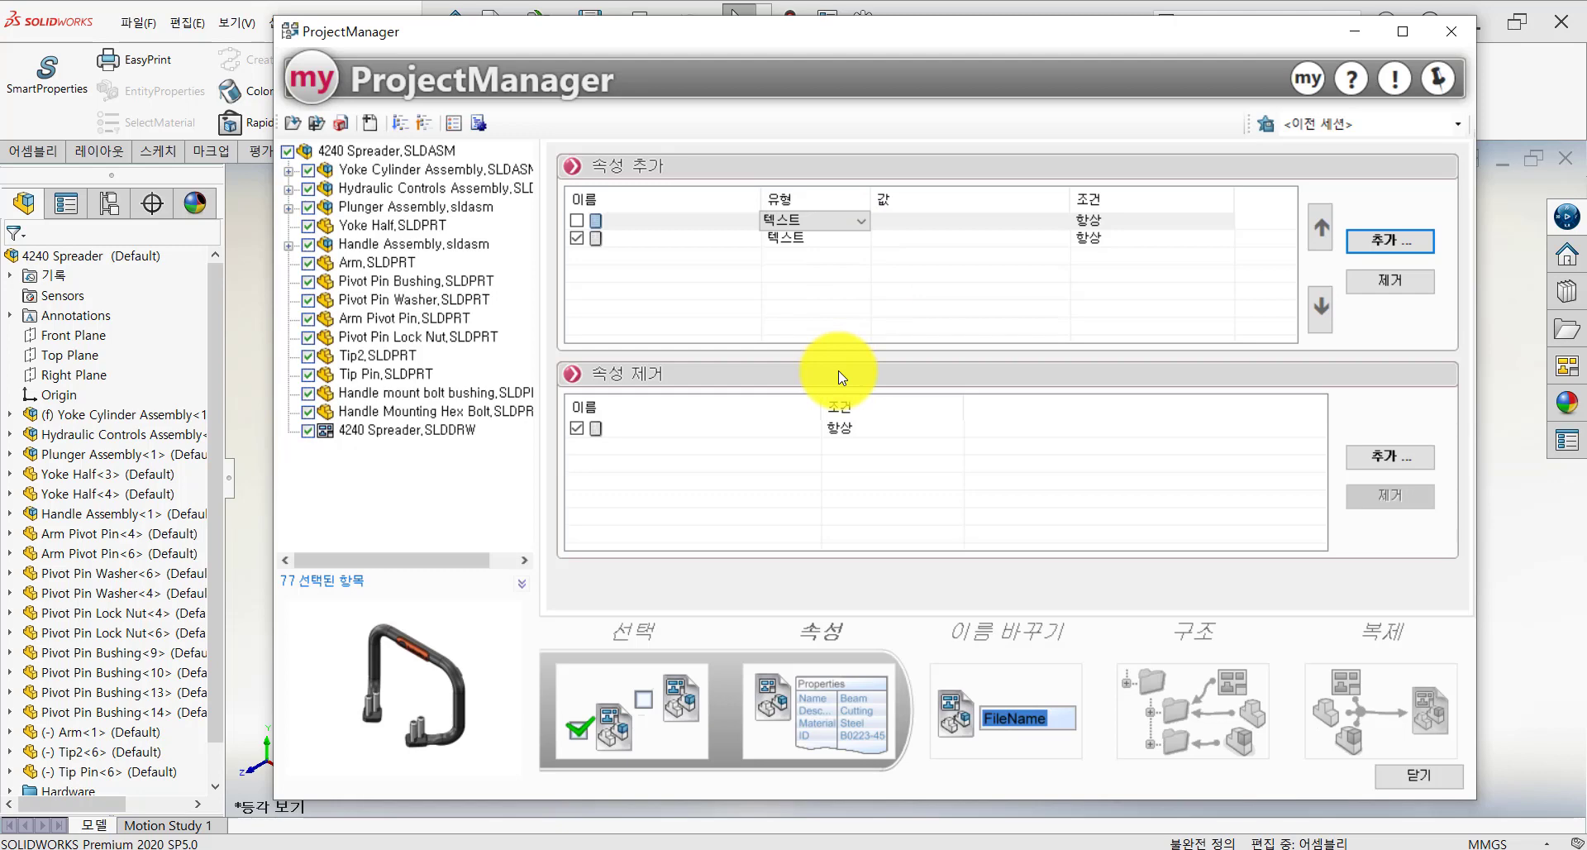
pyautogui.click(690, 472)
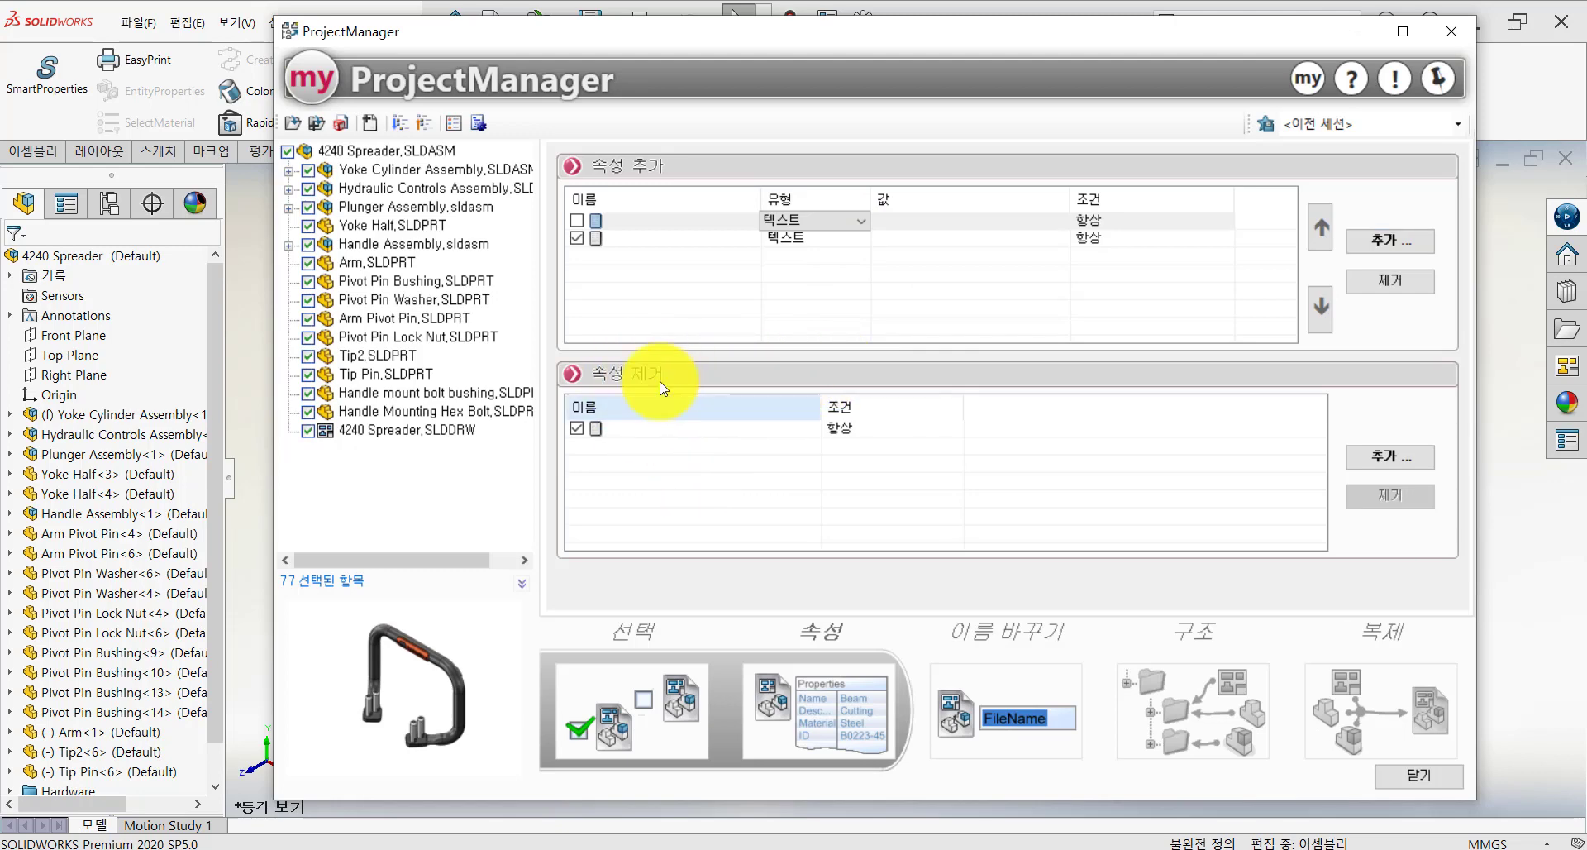
pyautogui.click(1383, 459)
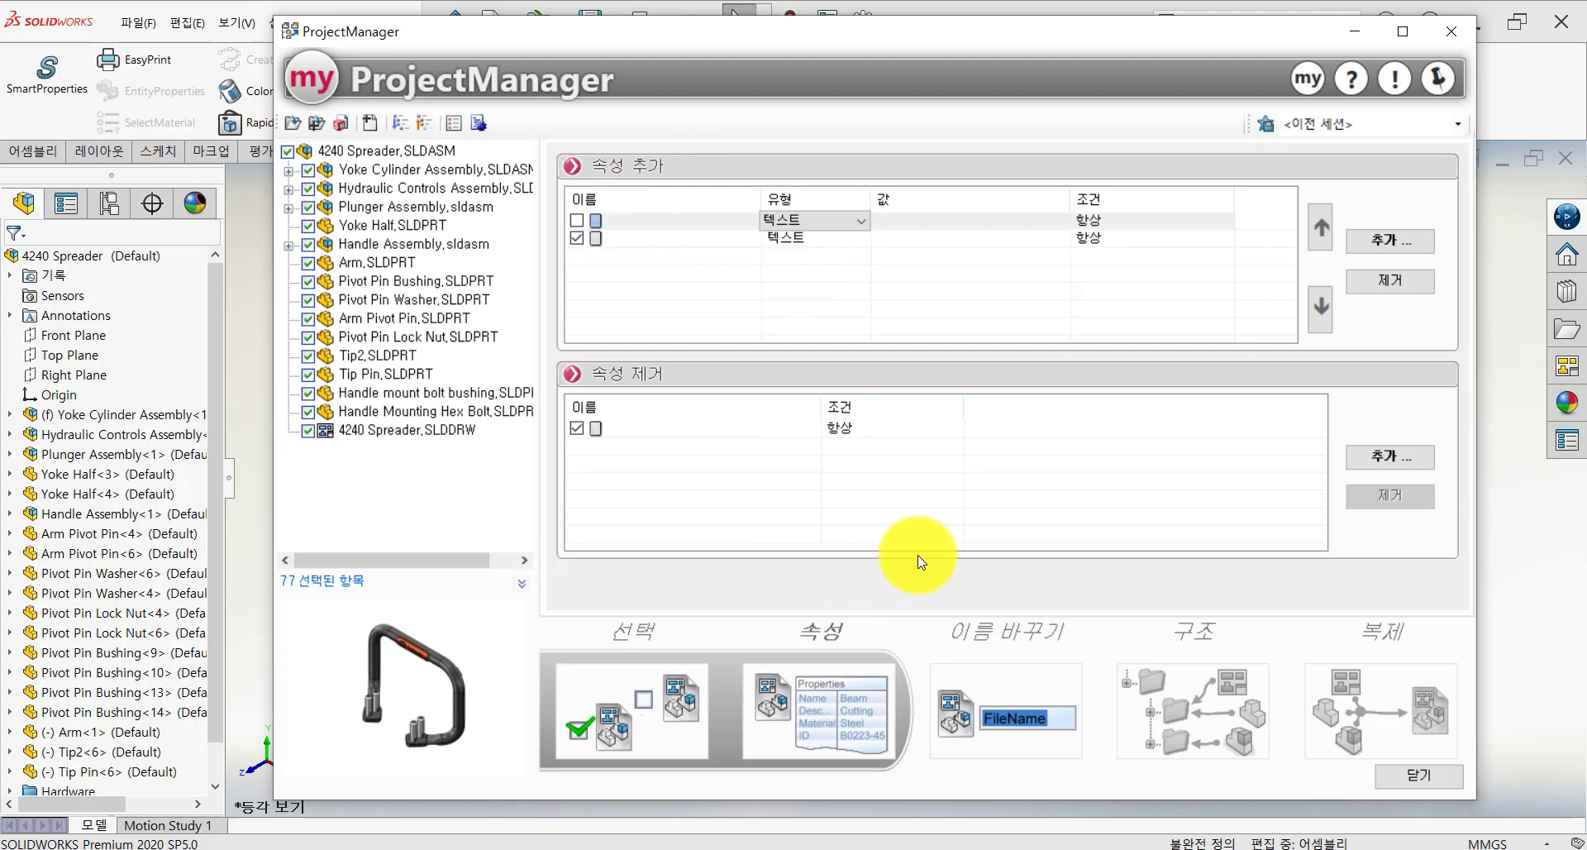
# Step: Delete the unchecked text entry from the list of properties to add
pyautogui.click(961, 678)
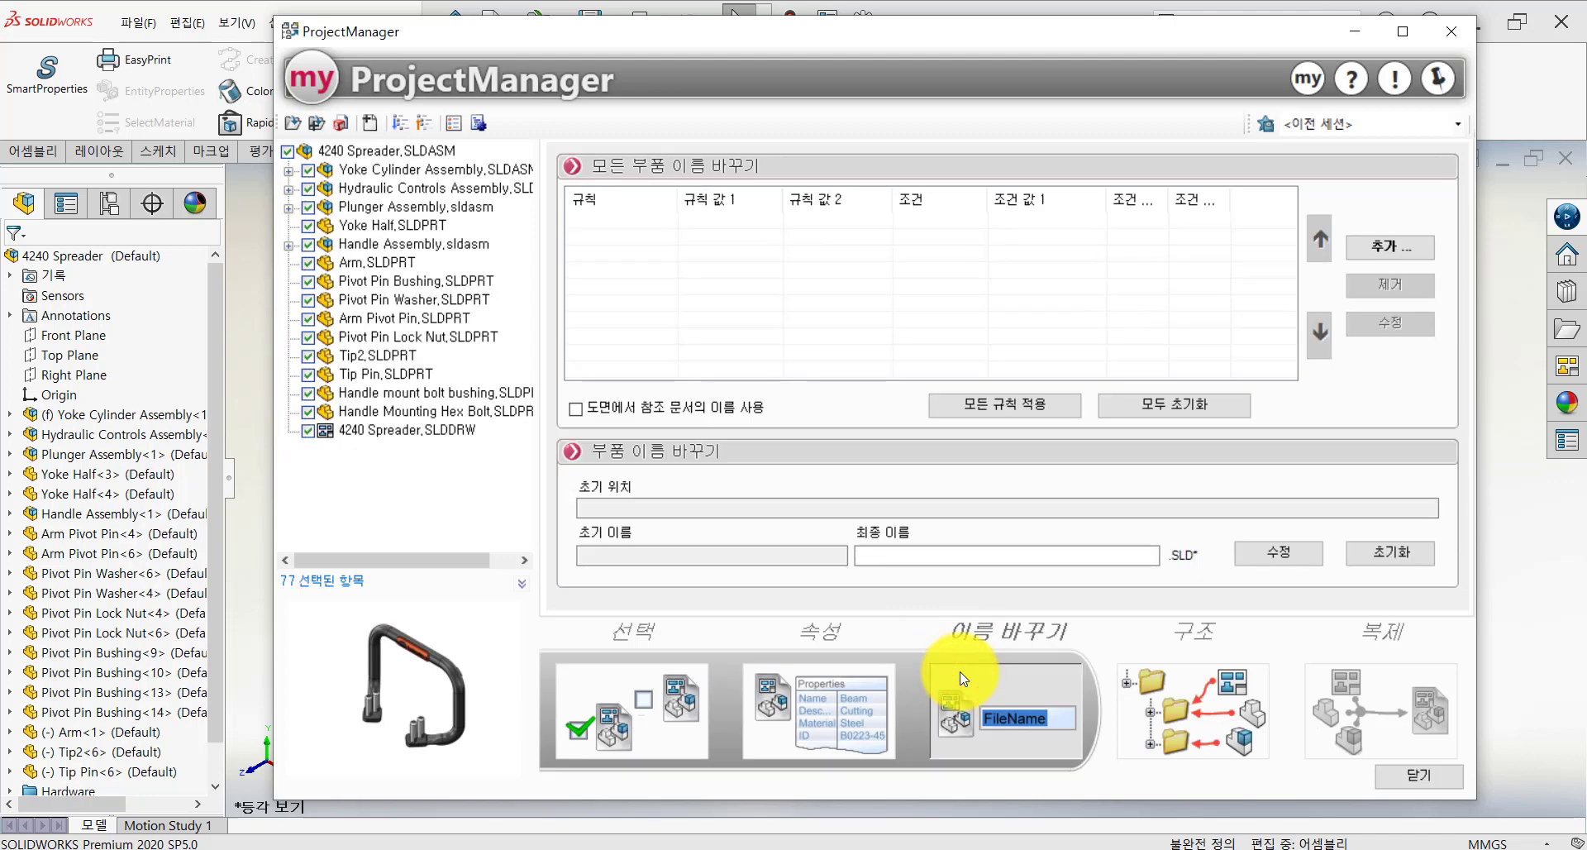
pyautogui.click(862, 673)
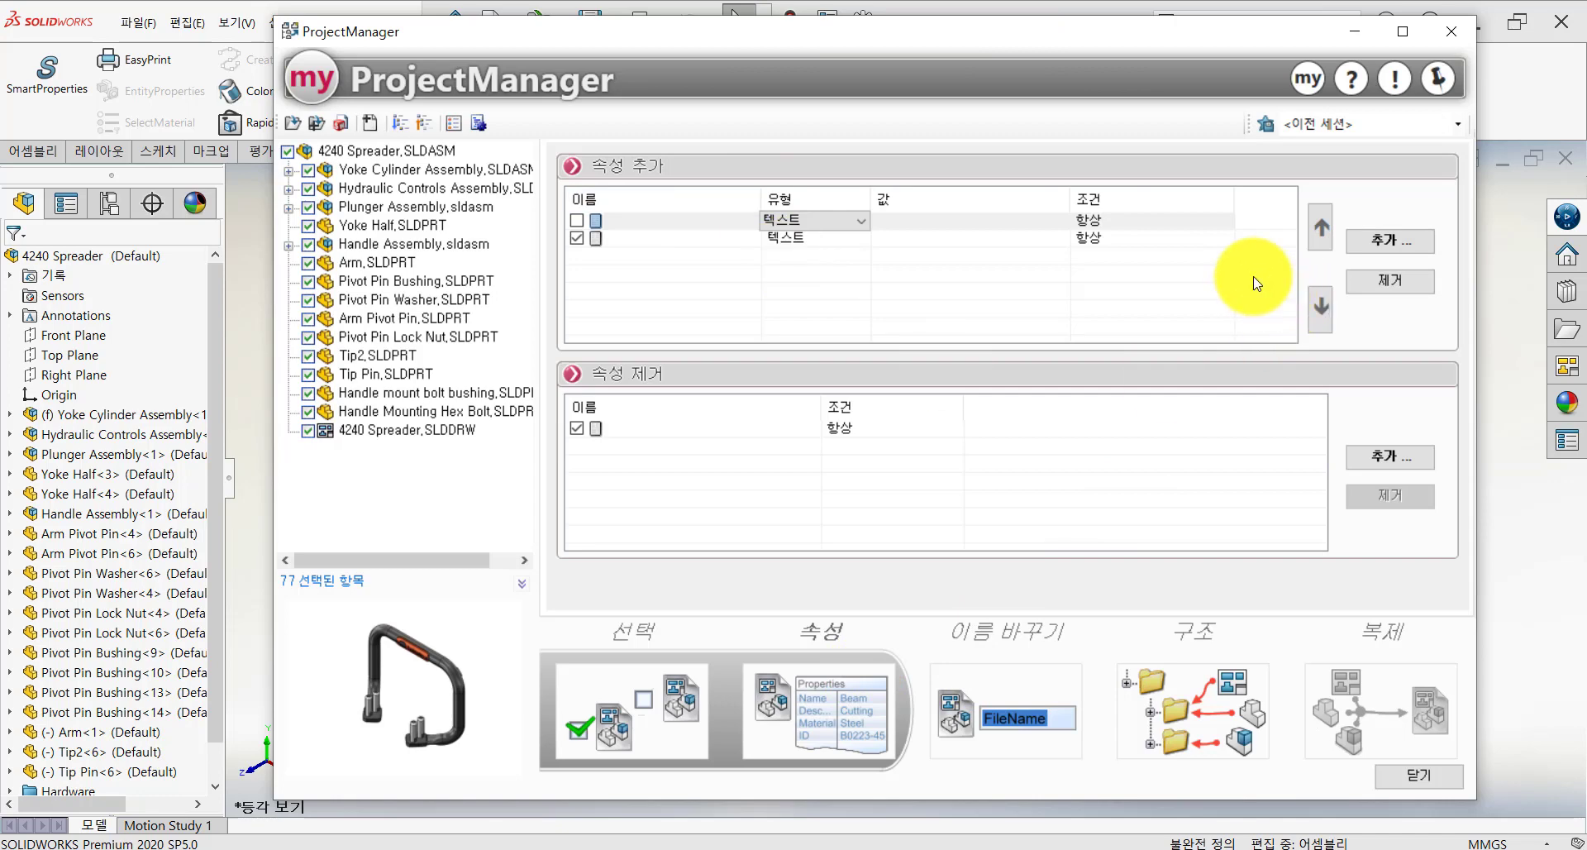
pyautogui.click(1158, 234)
pyautogui.click(1390, 280)
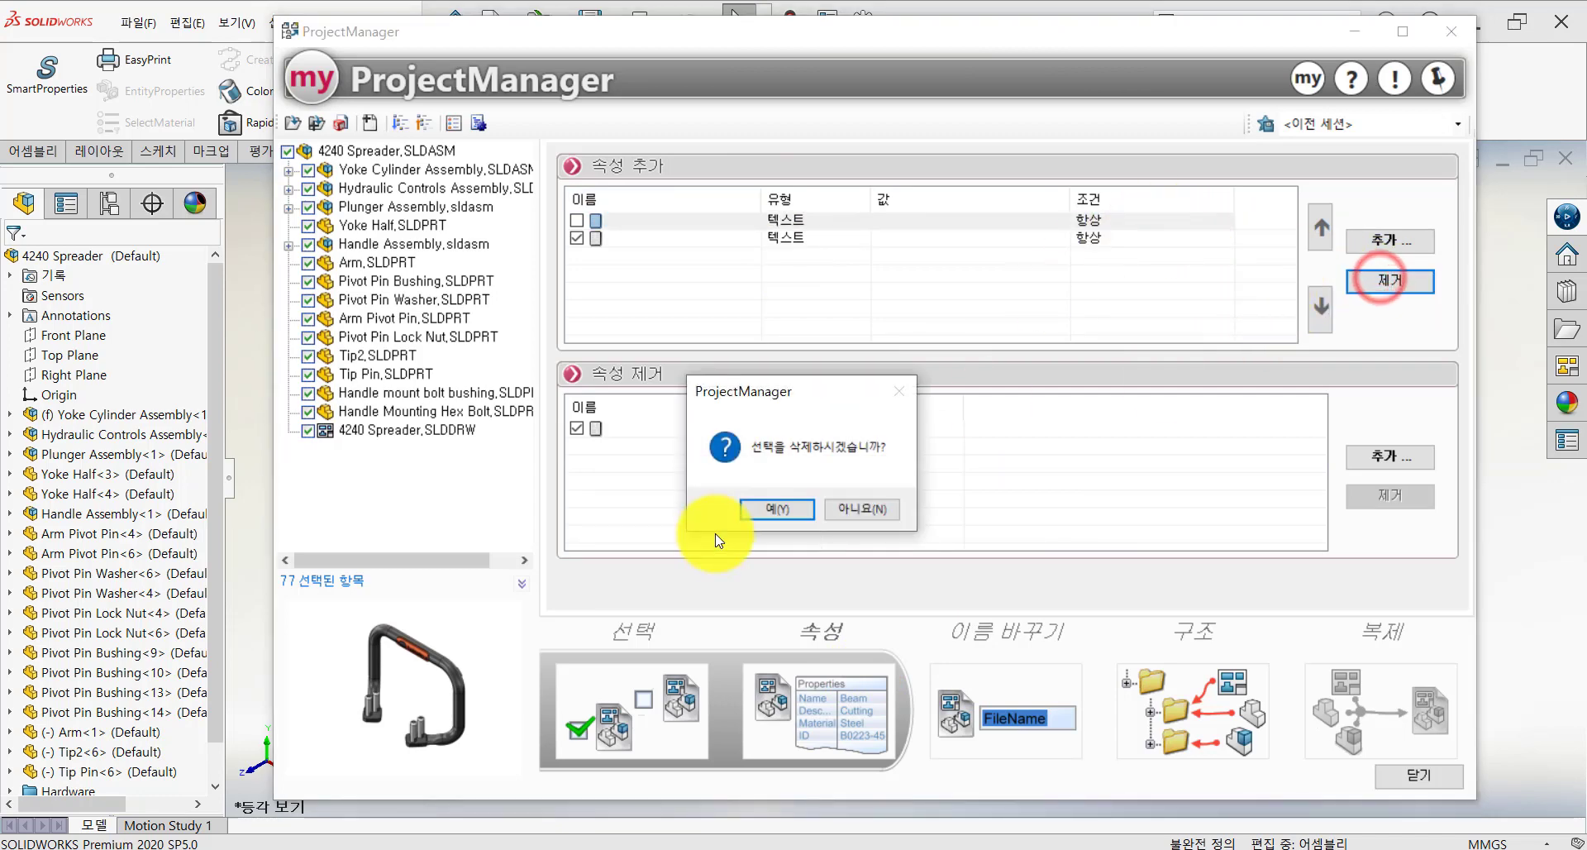
pyautogui.click(777, 511)
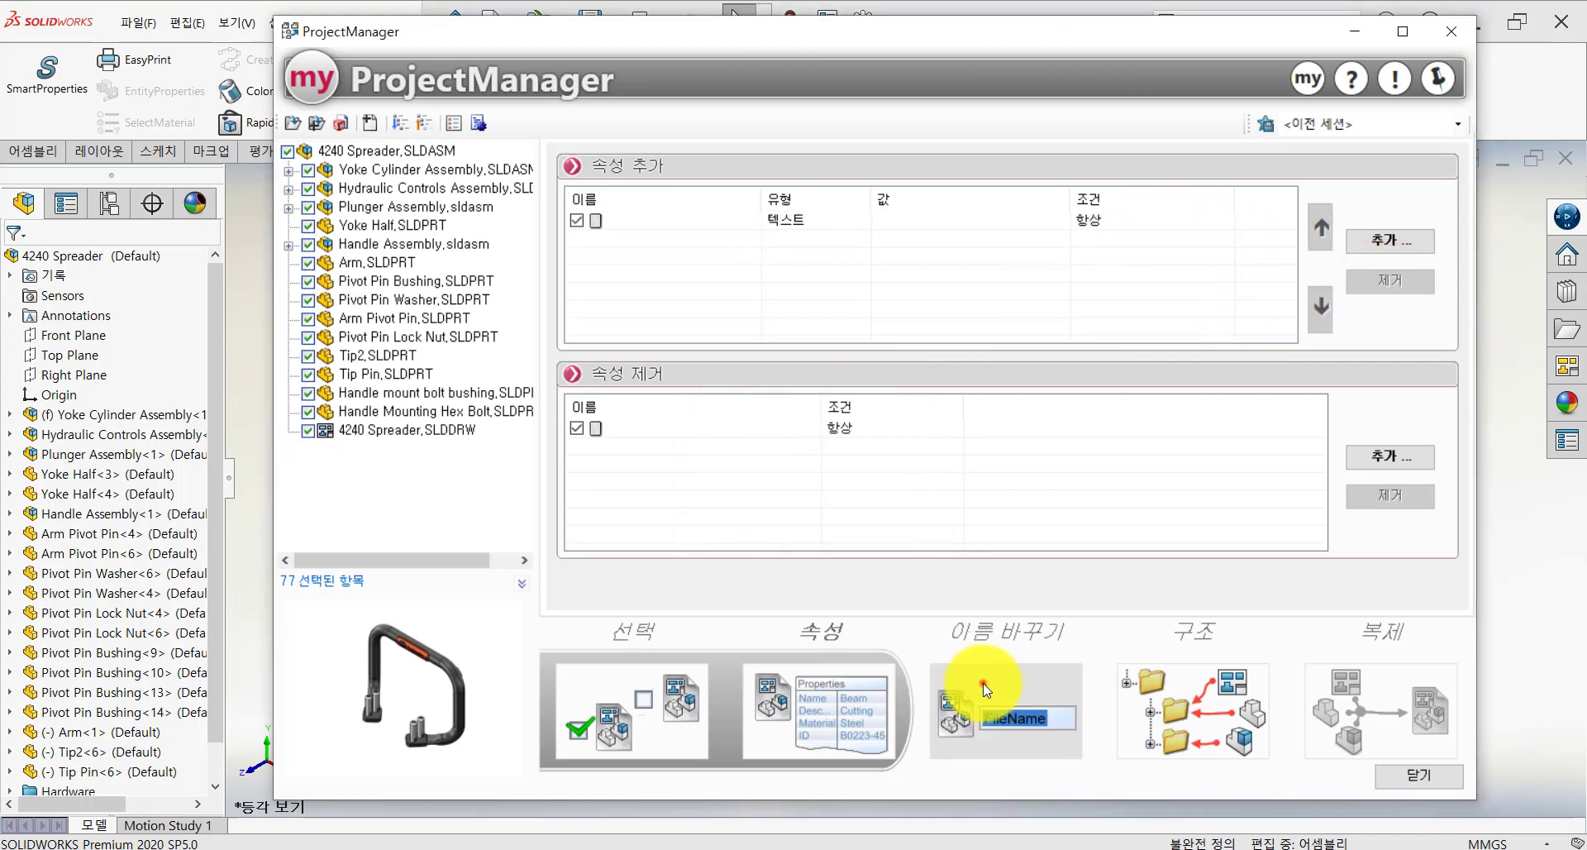
# Step: In the rename stage, add a prefix rule (접두어 수정) for all parts with value 0 and condition 항상, and select it
pyautogui.click(984, 687)
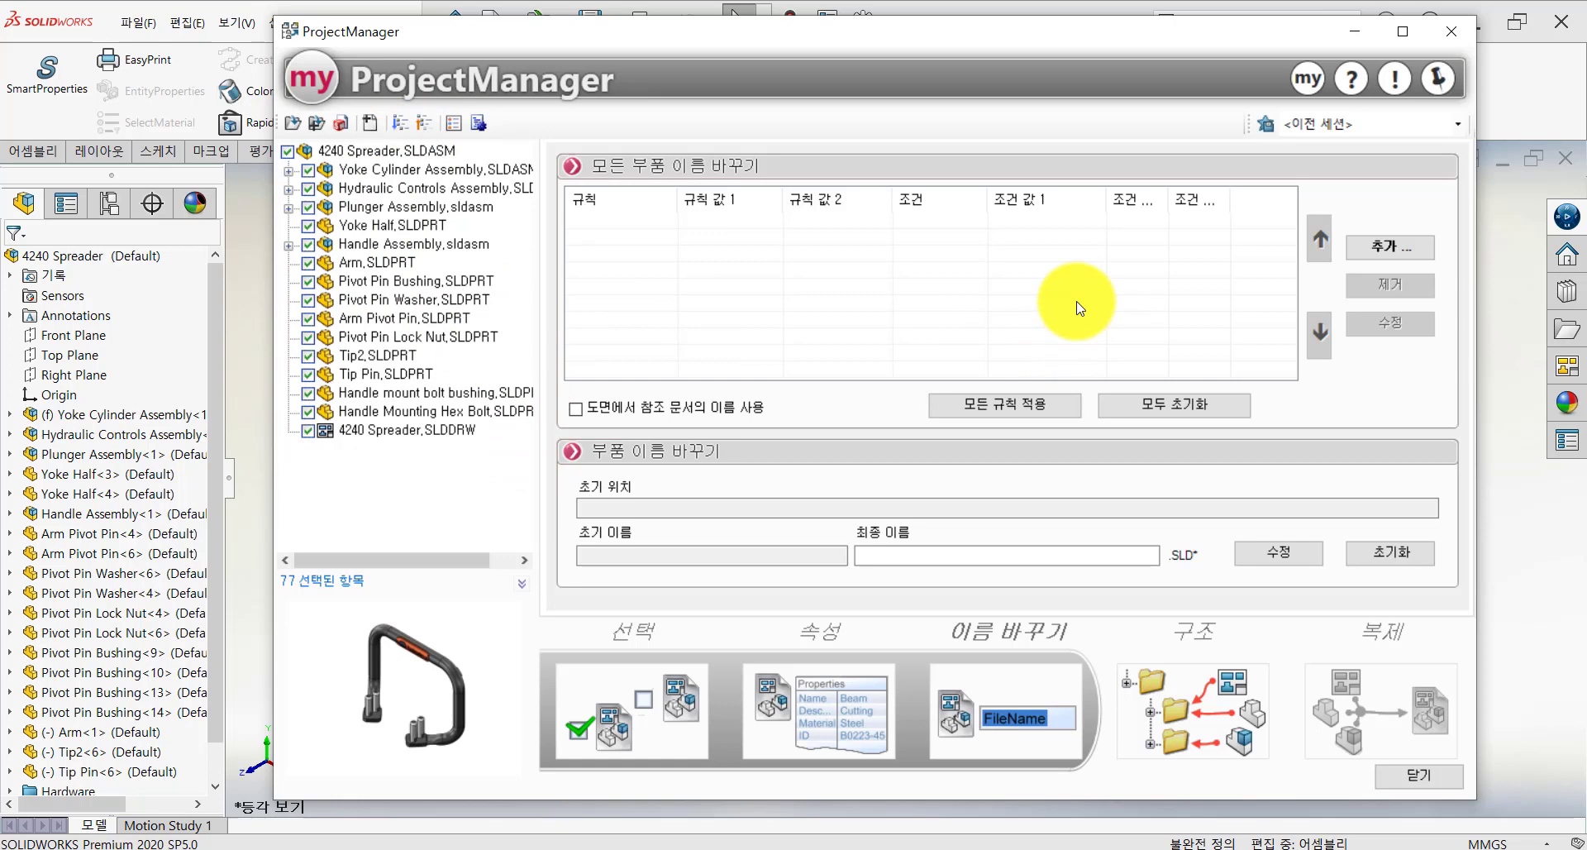
pyautogui.click(1376, 250)
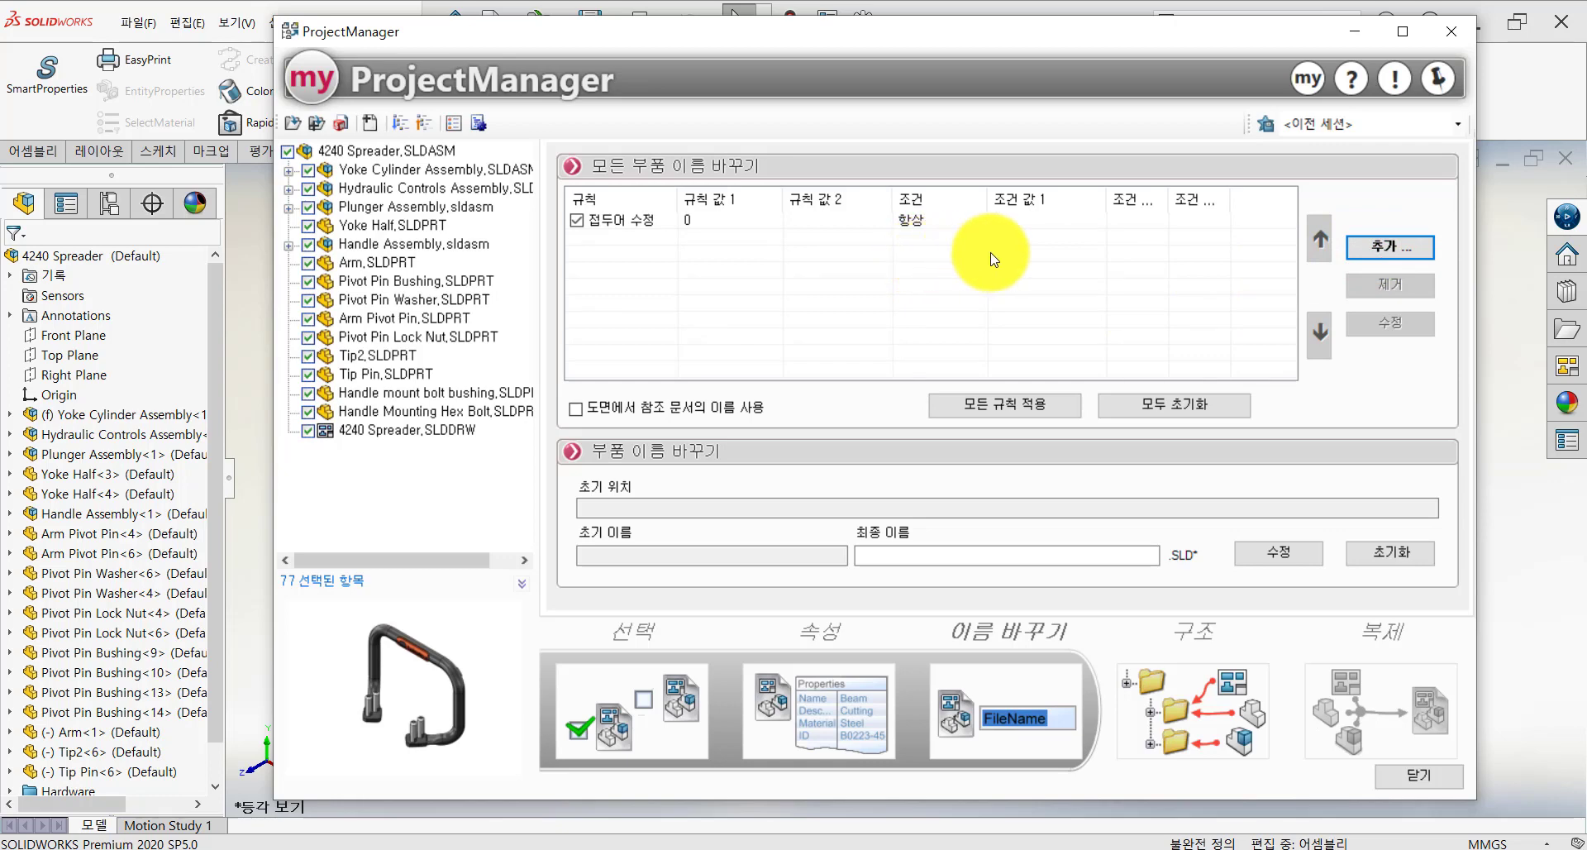
pyautogui.click(711, 219)
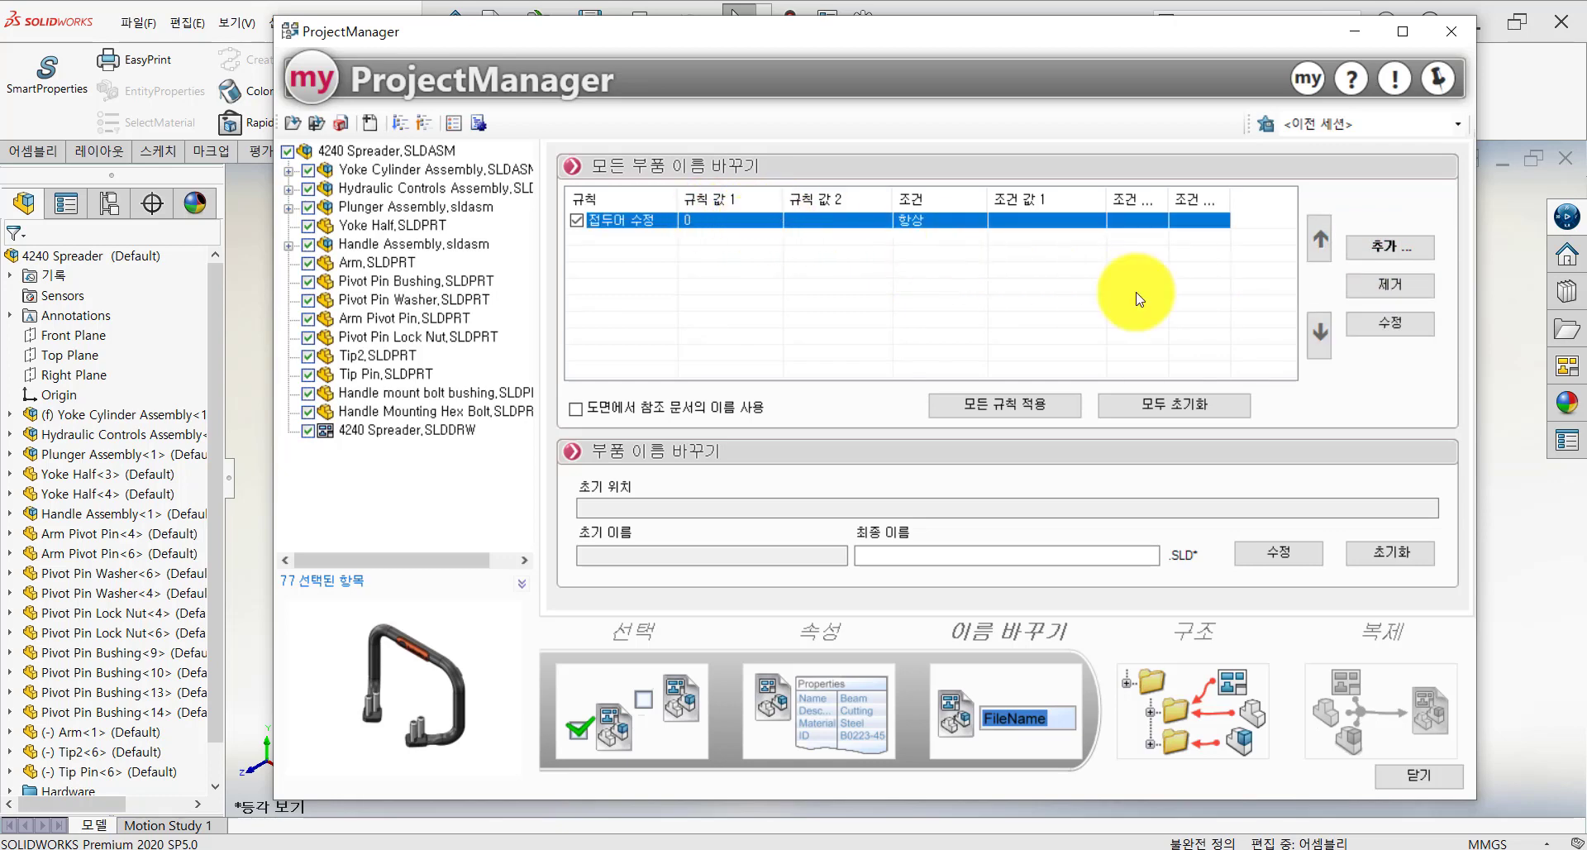
# Step: Set the prefix rule's new string (새 문자열) to 2104_ and apply all rename rules to the documents
pyautogui.click(1402, 330)
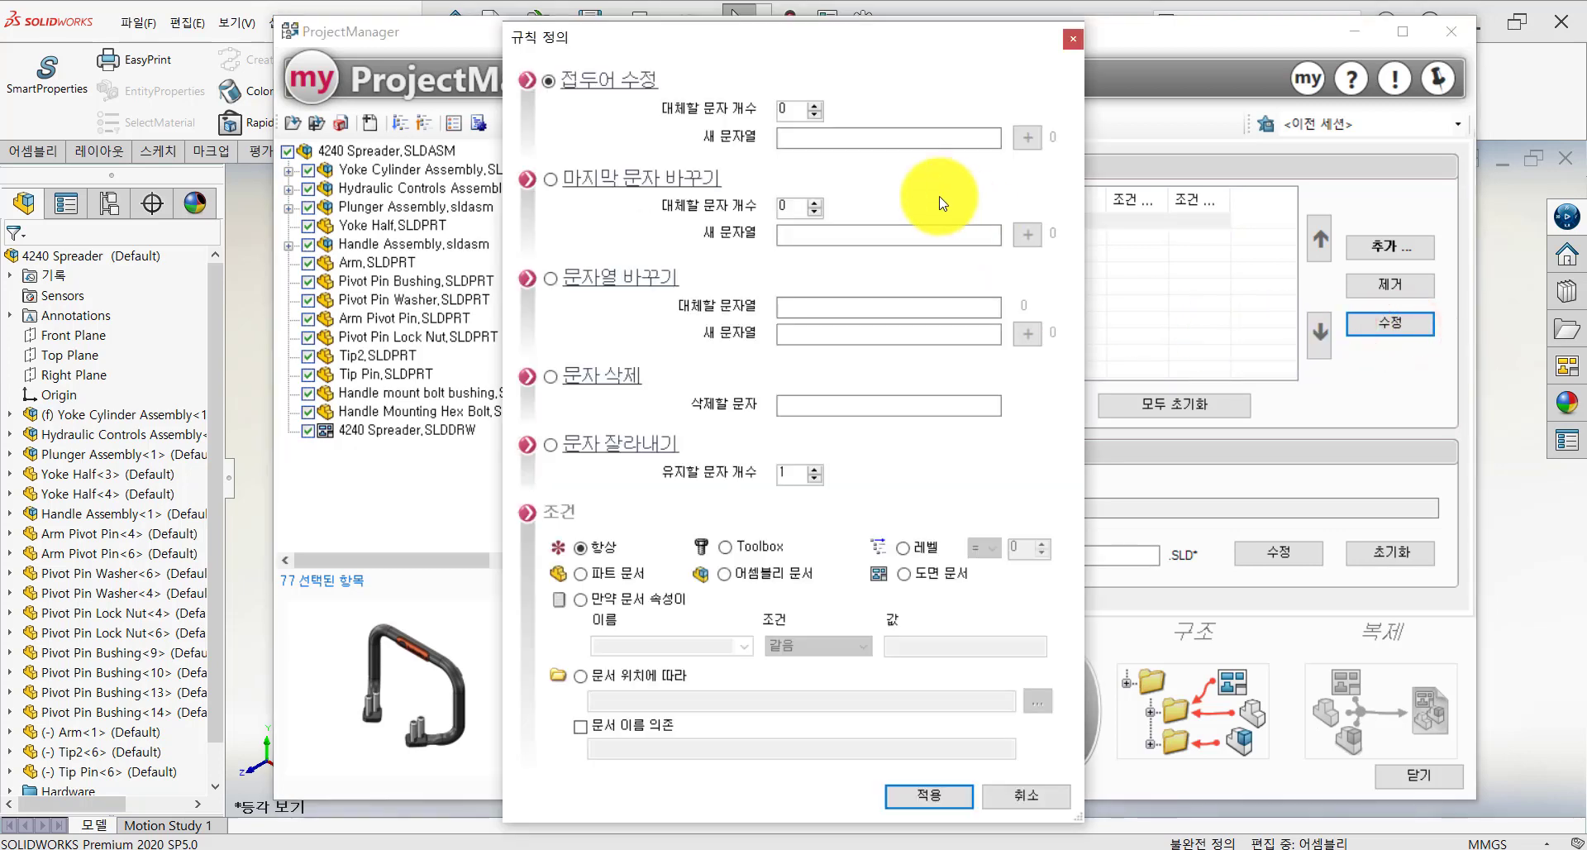
pyautogui.moveTo(849, 35); pyautogui.dragTo(948, 79)
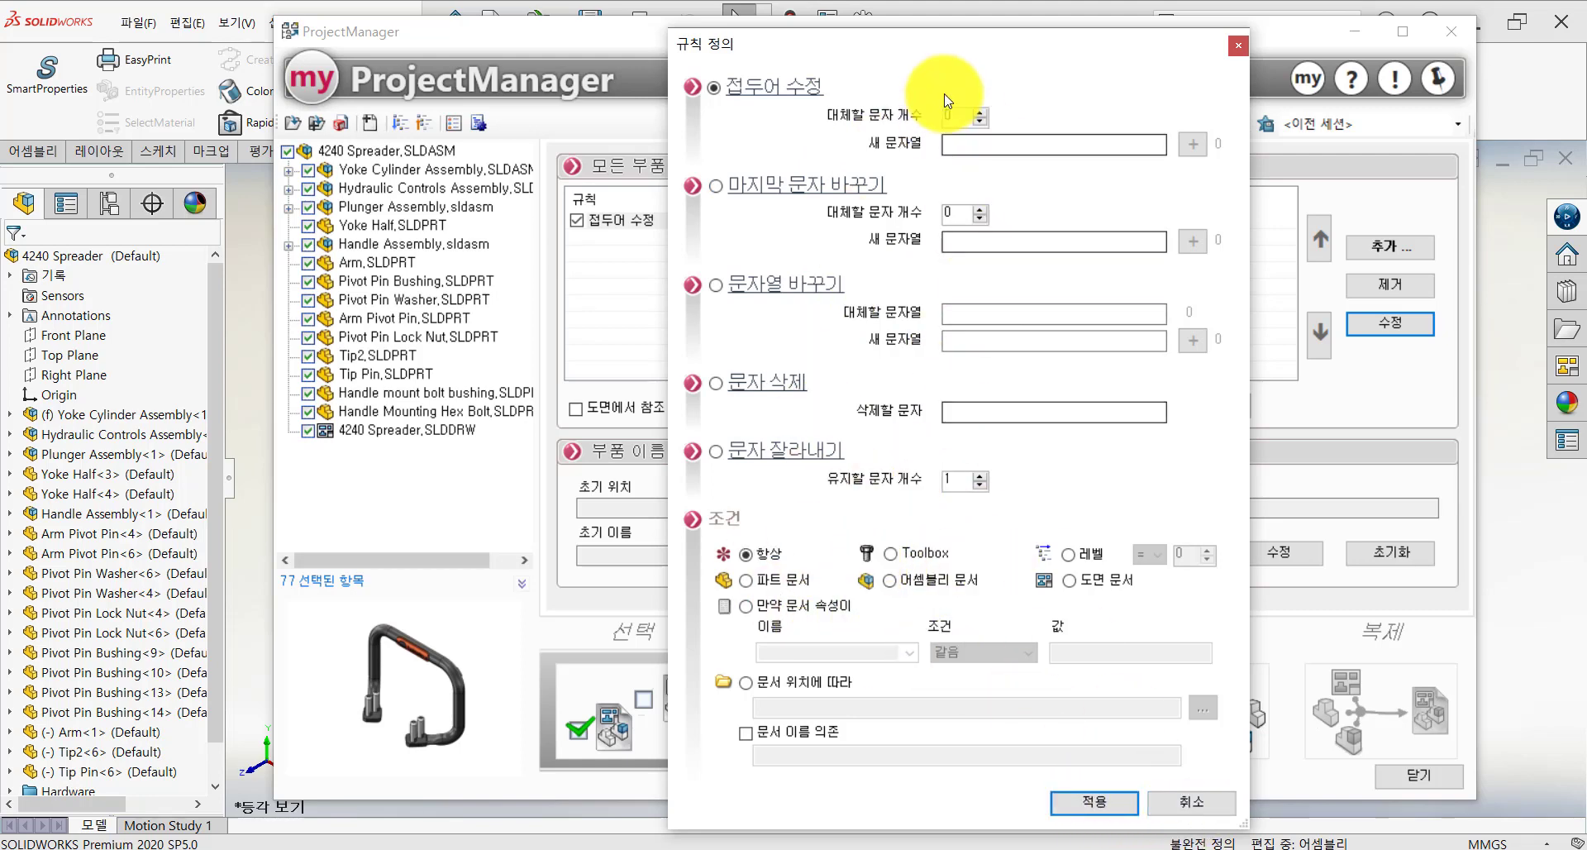
pyautogui.click(979, 139)
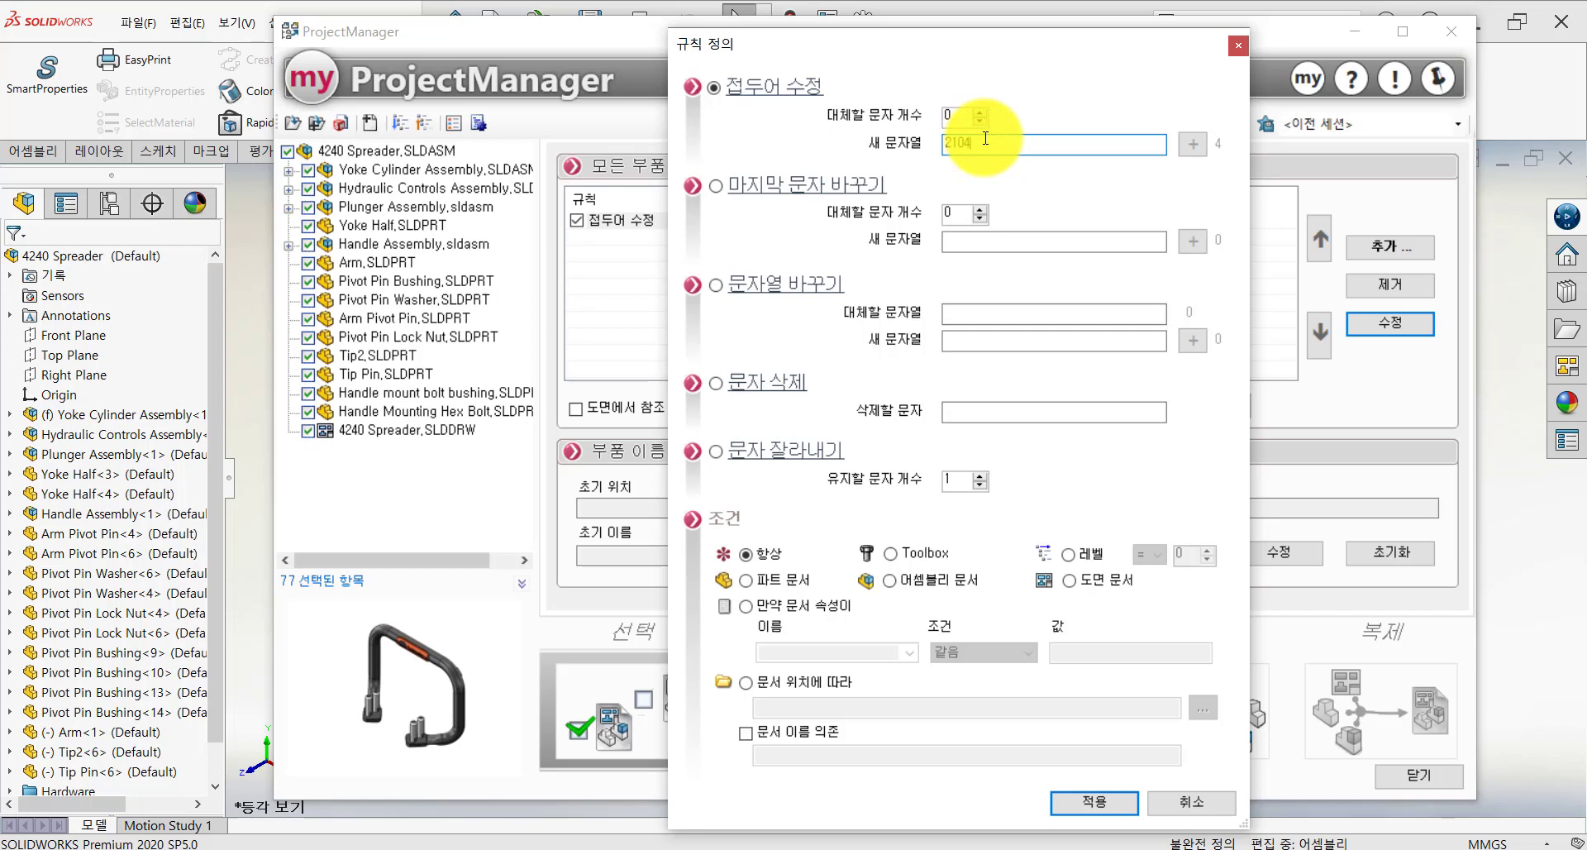
pyautogui.write('2104_')
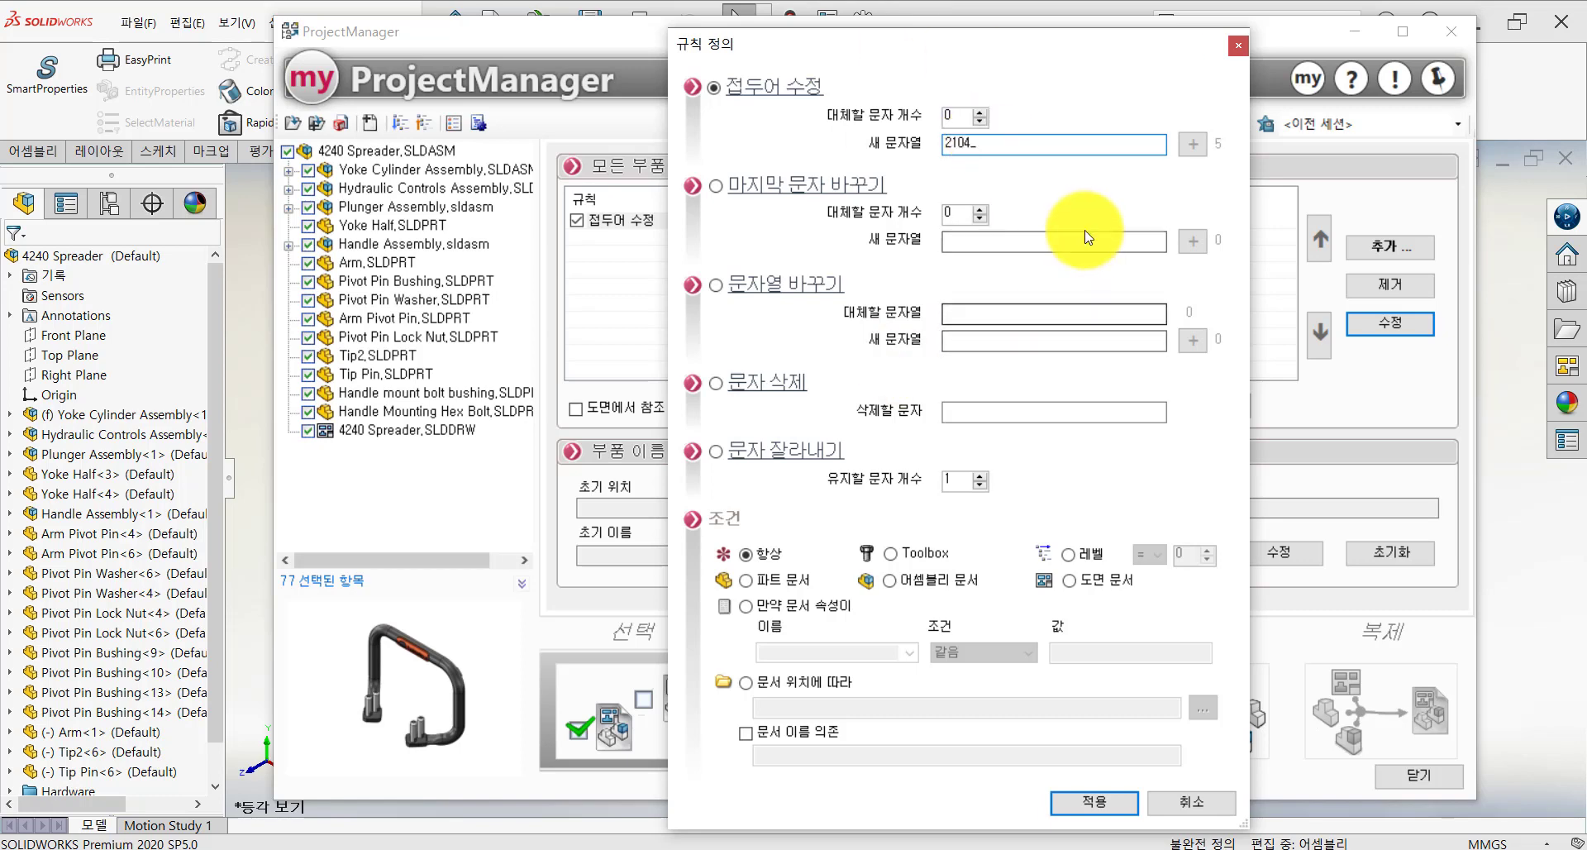
pyautogui.click(1111, 808)
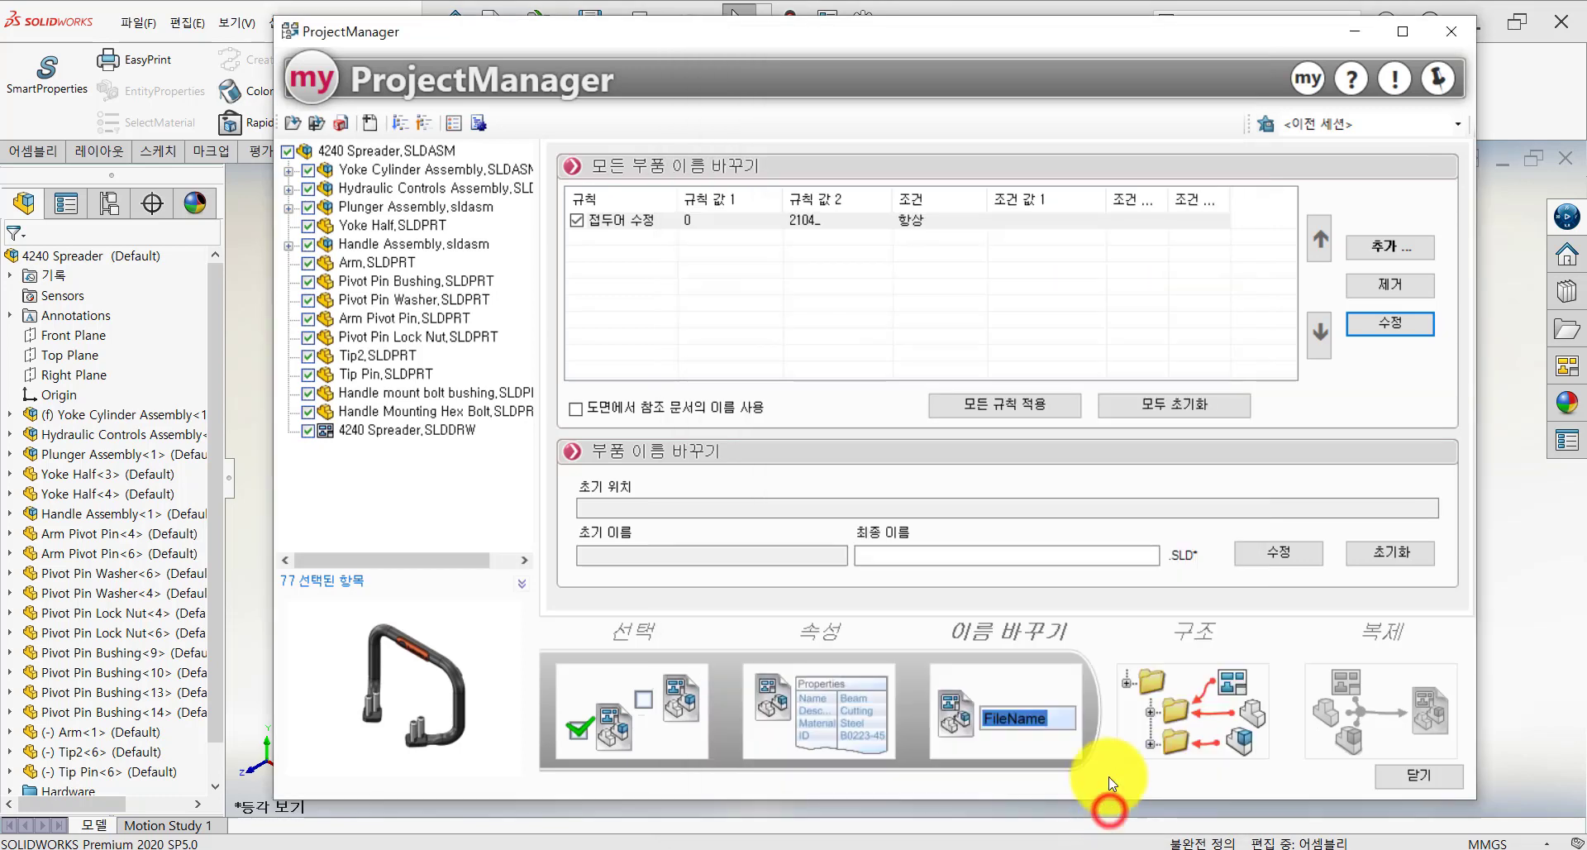
pyautogui.click(971, 221)
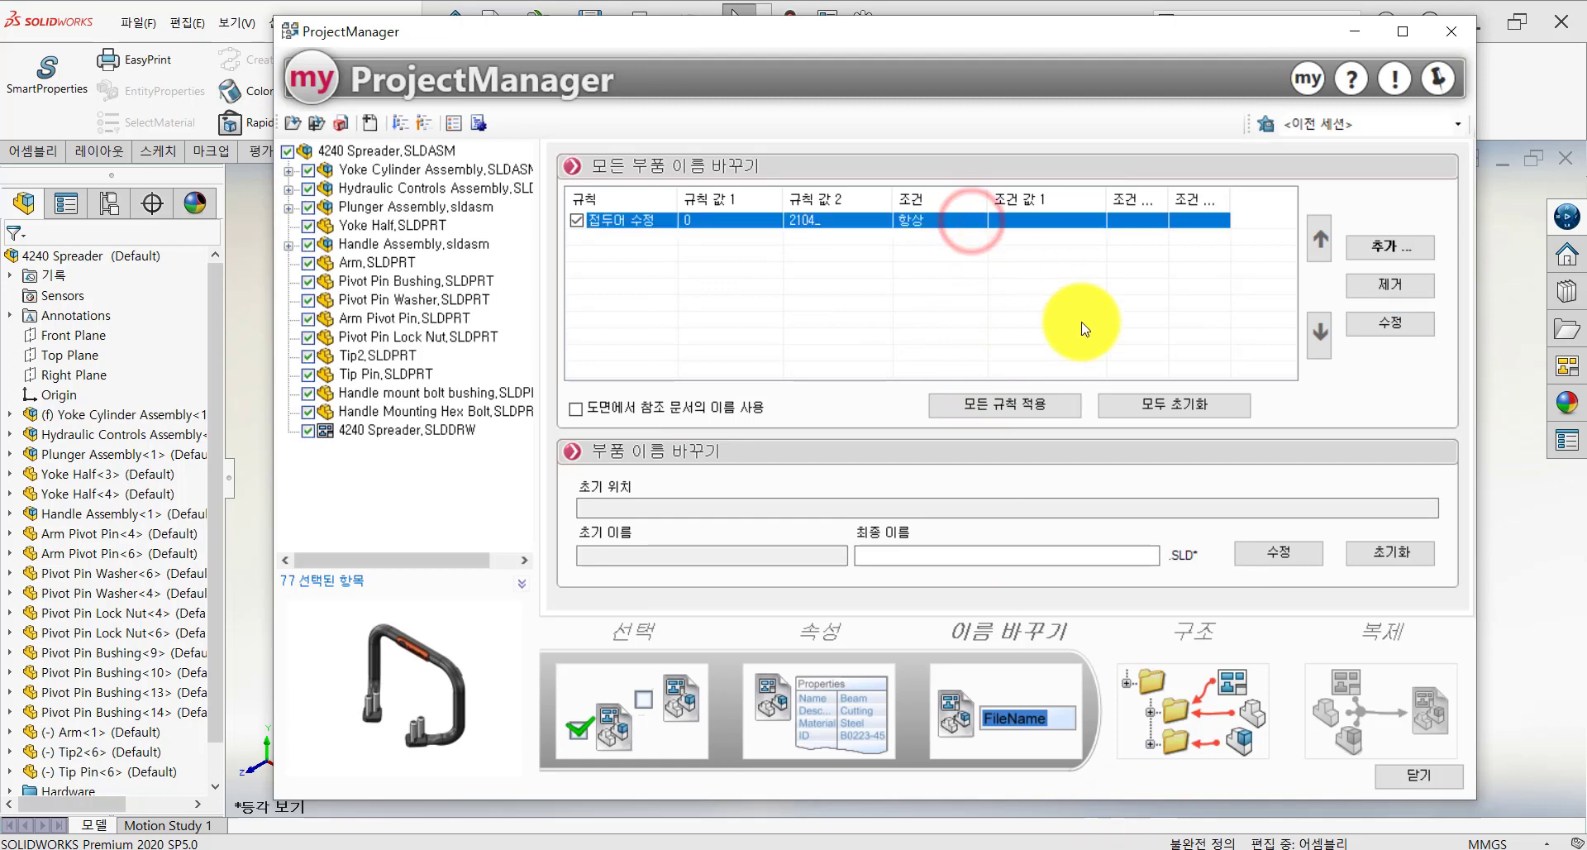
pyautogui.click(1023, 414)
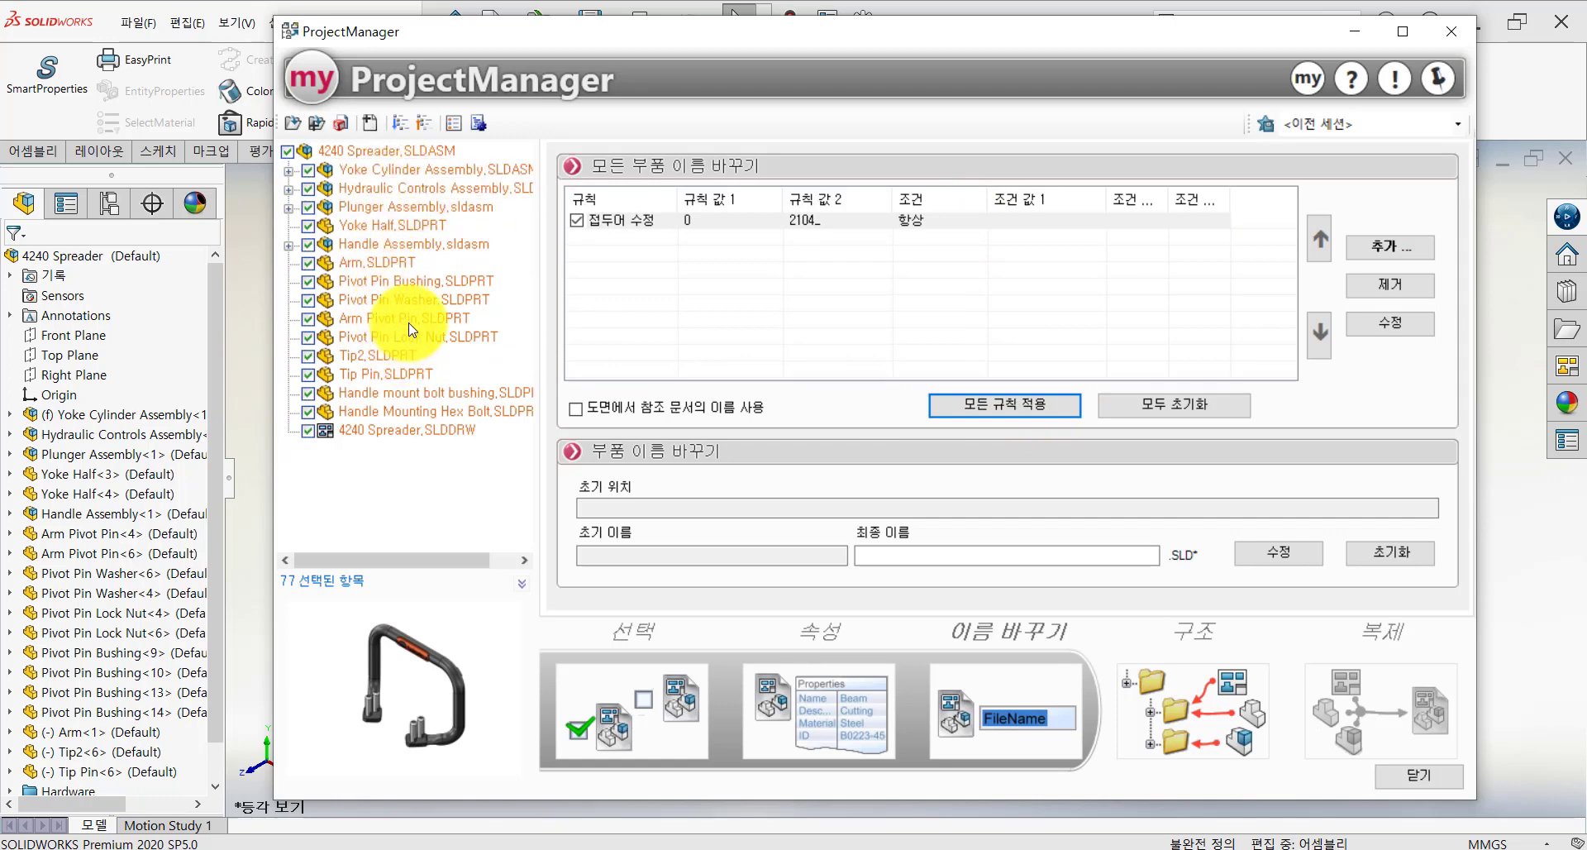
# Step: Check the final names of Arm Pivot Pin, Pivot Pin Washer, Arm, Pivot Pin Bushing and Tip2 against the prefix rule
pyautogui.click(374, 318)
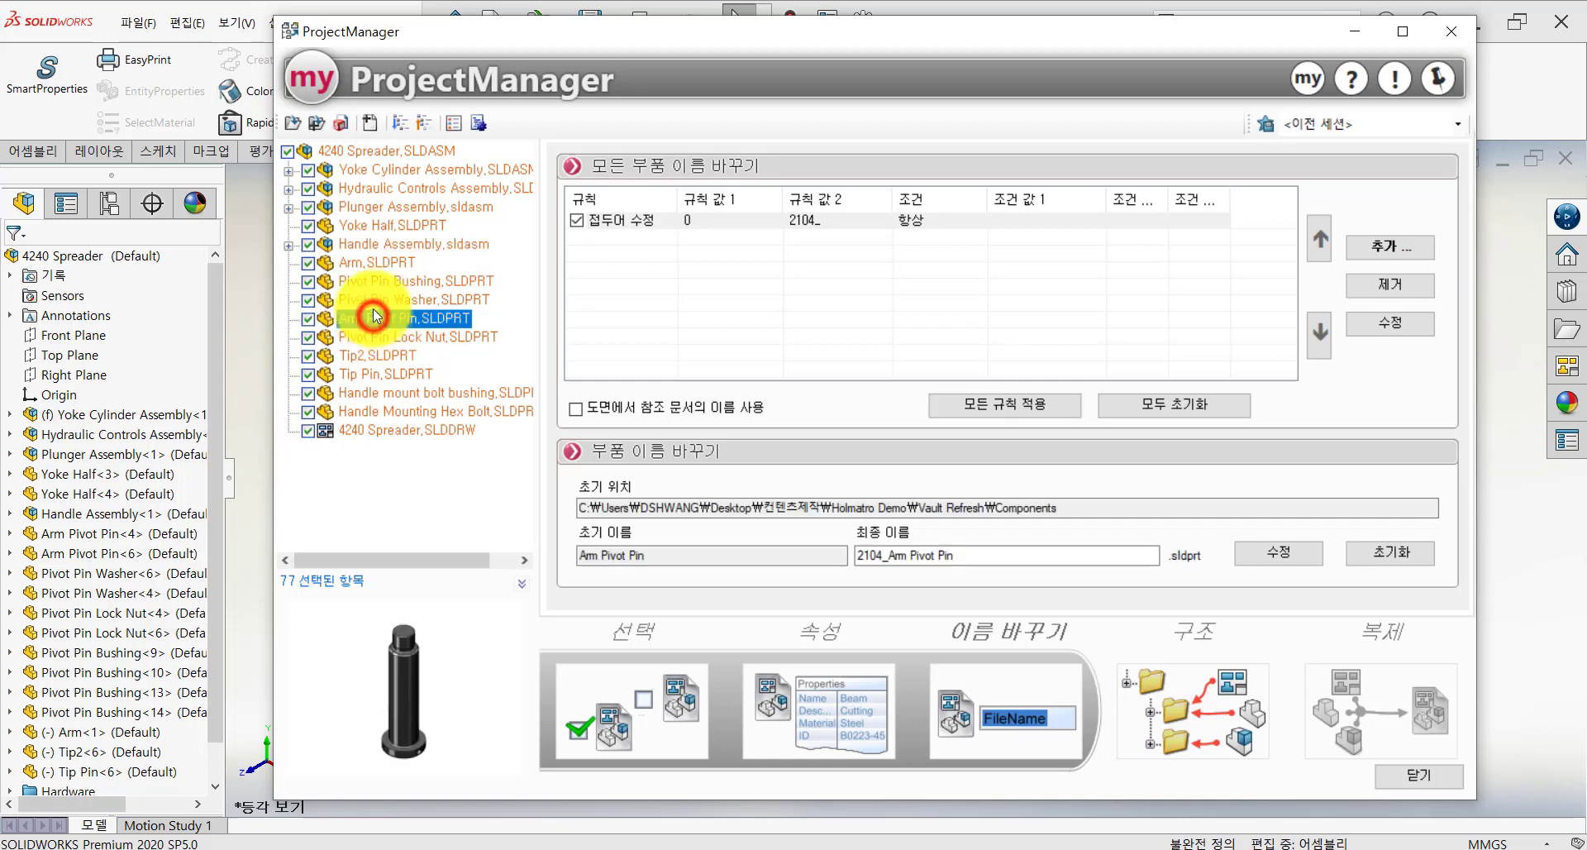
pyautogui.click(369, 298)
pyautogui.click(373, 264)
pyautogui.click(374, 278)
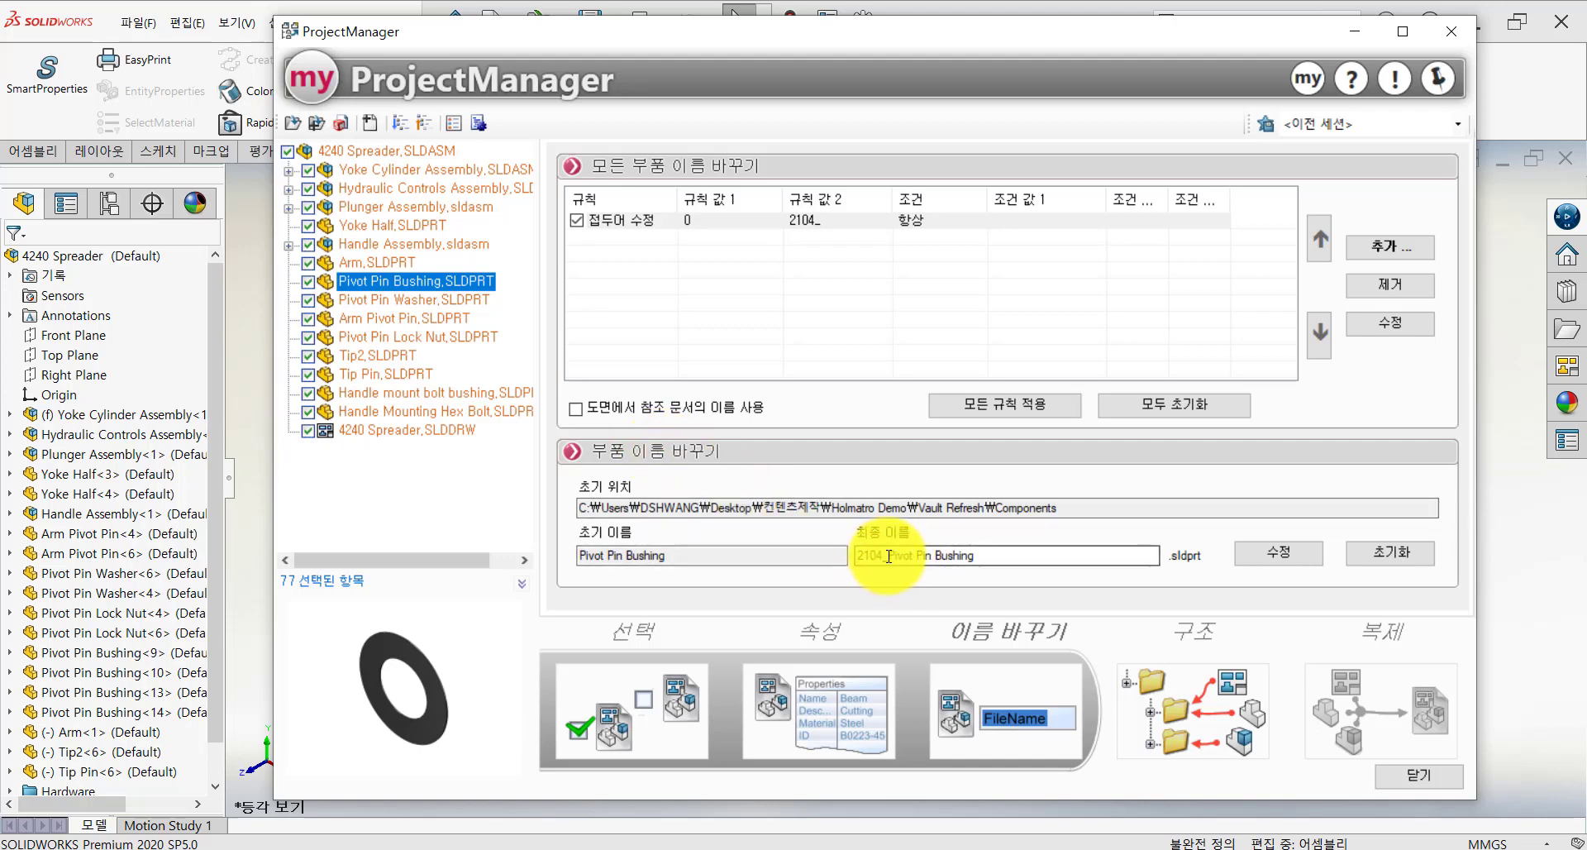
pyautogui.click(982, 556)
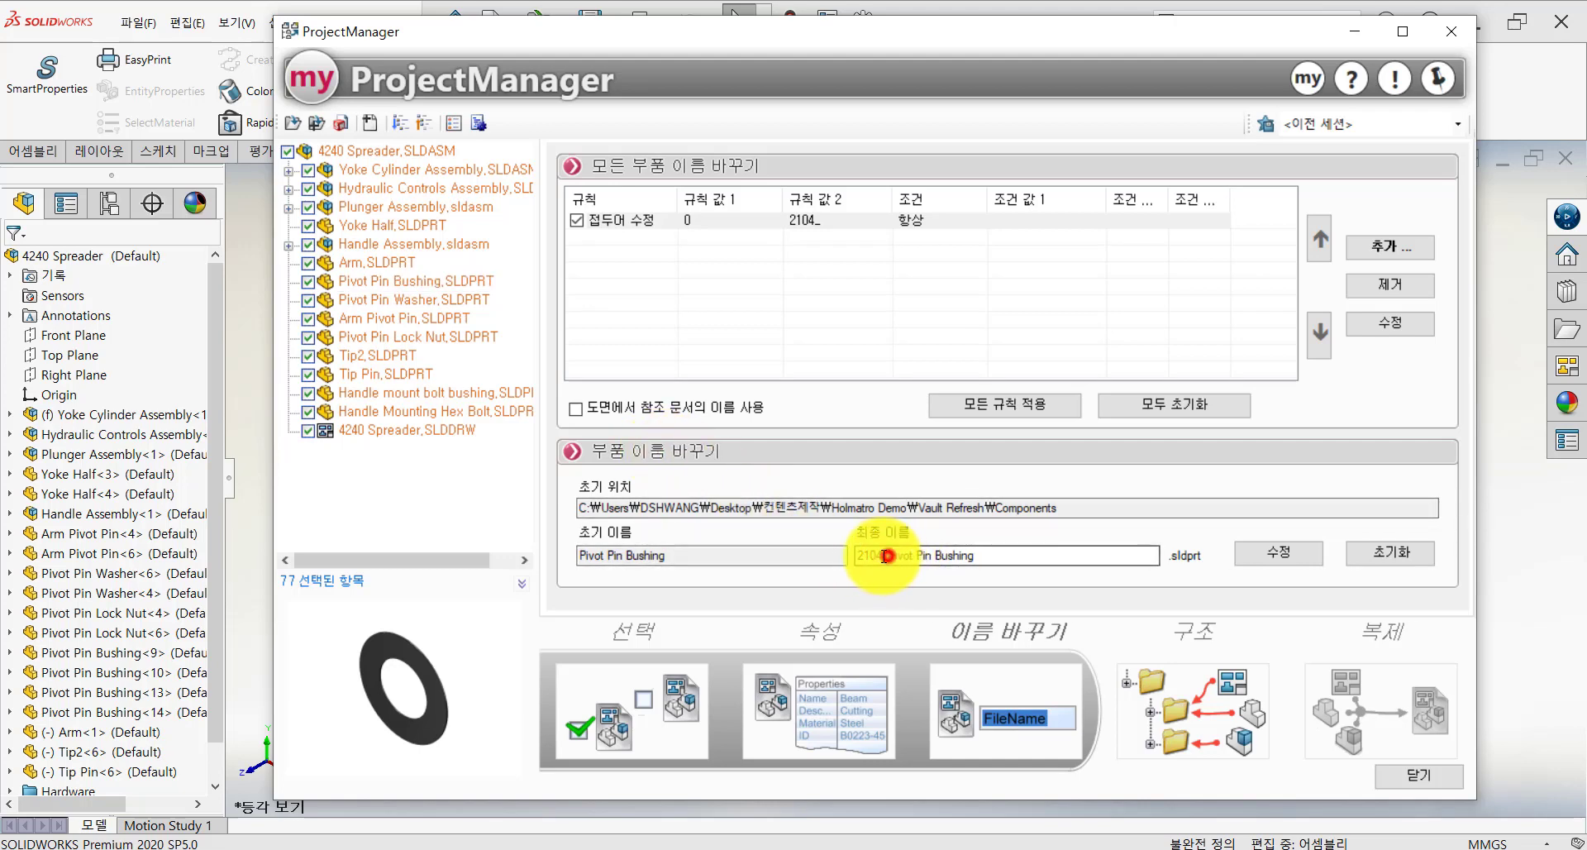
pyautogui.moveTo(989, 560); pyautogui.dragTo(851, 552)
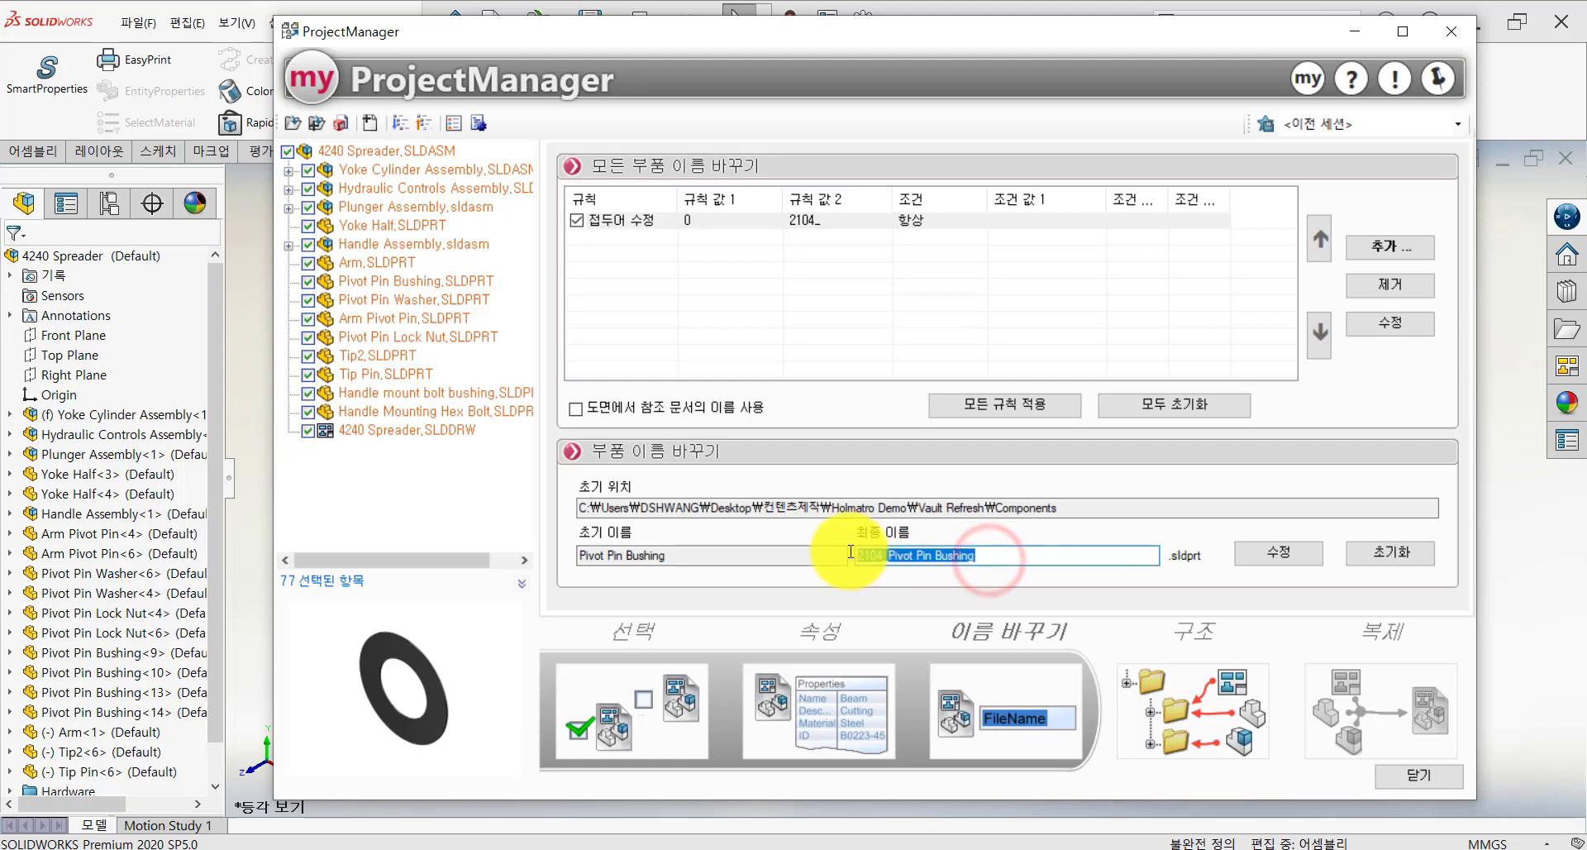
pyautogui.click(855, 219)
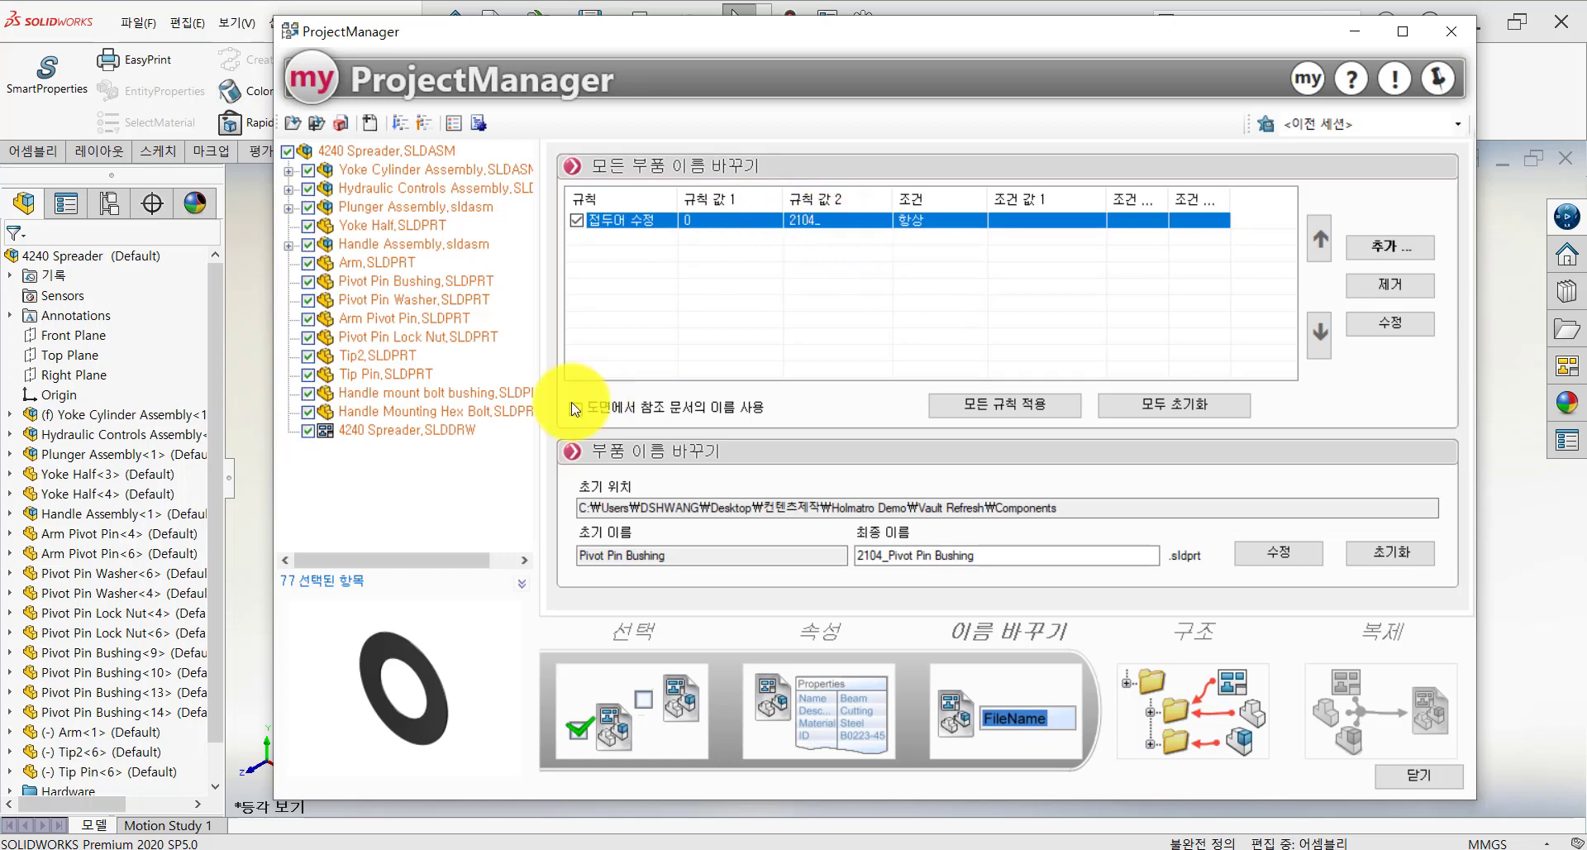
pyautogui.click(395, 357)
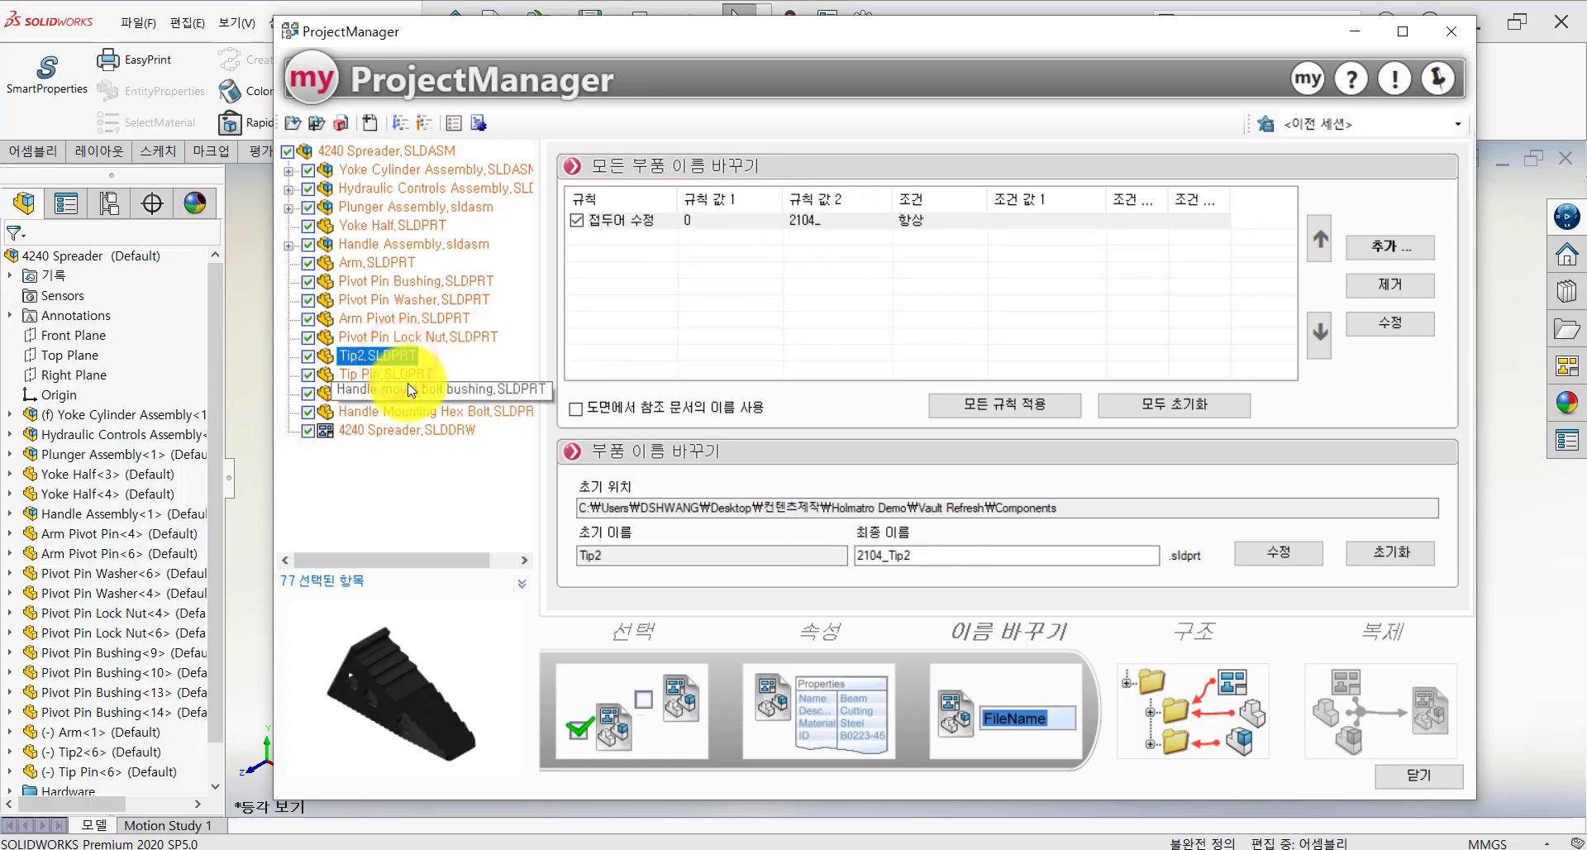
pyautogui.click(364, 319)
pyautogui.click(372, 281)
# Step: Change the final name of Arm Pivot Pin alone to 2104_Arm Pivot Pin_test
pyautogui.click(379, 320)
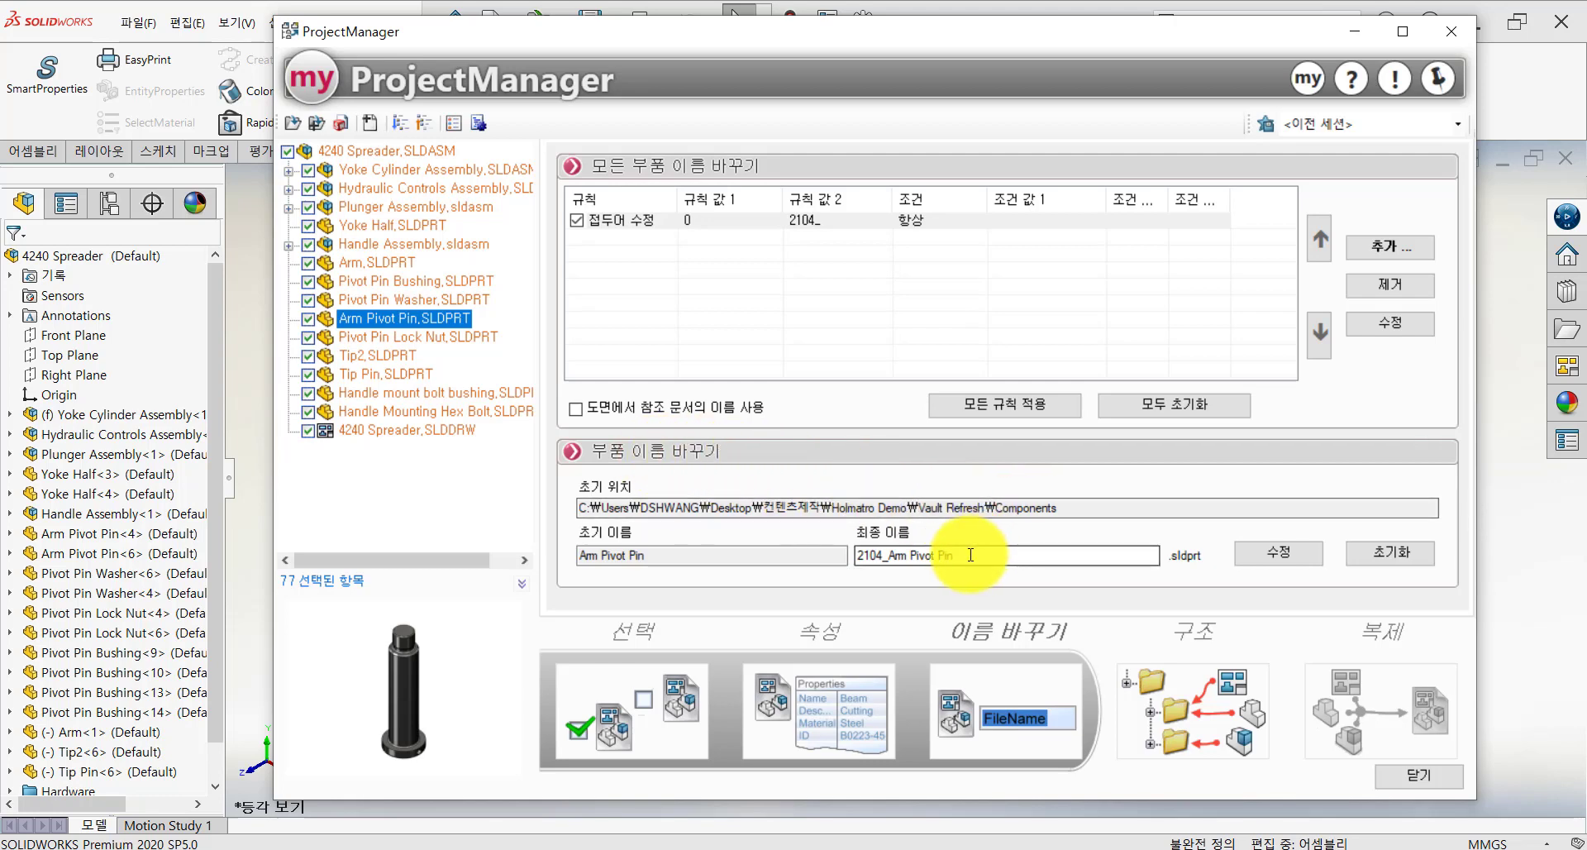
pyautogui.click(887, 555)
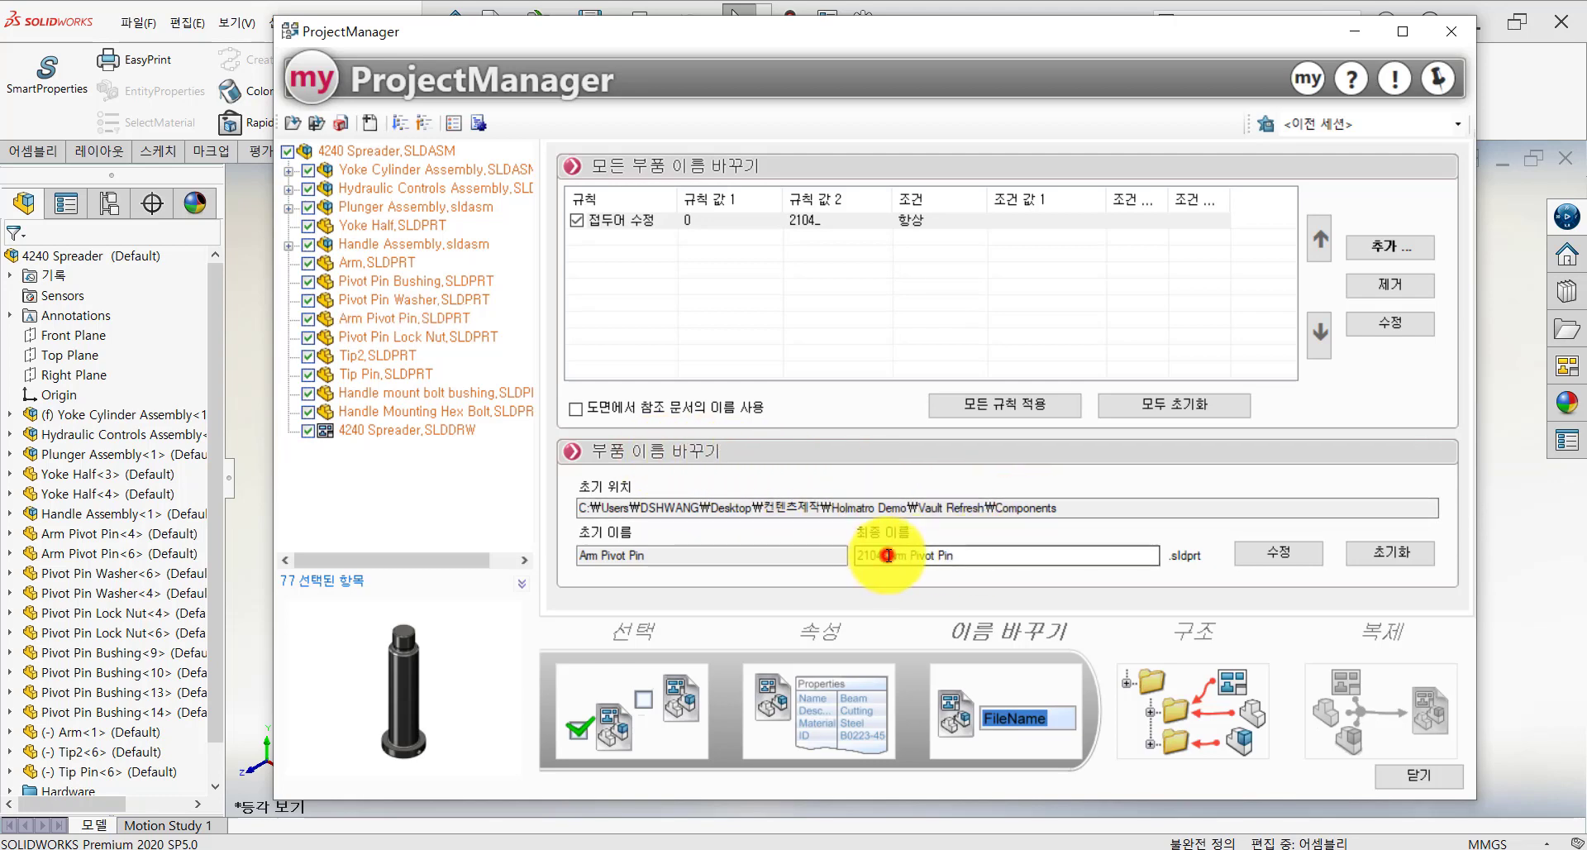
pyautogui.moveTo(881, 556); pyautogui.dragTo(900, 555)
pyautogui.click(989, 551)
pyautogui.write('_test')
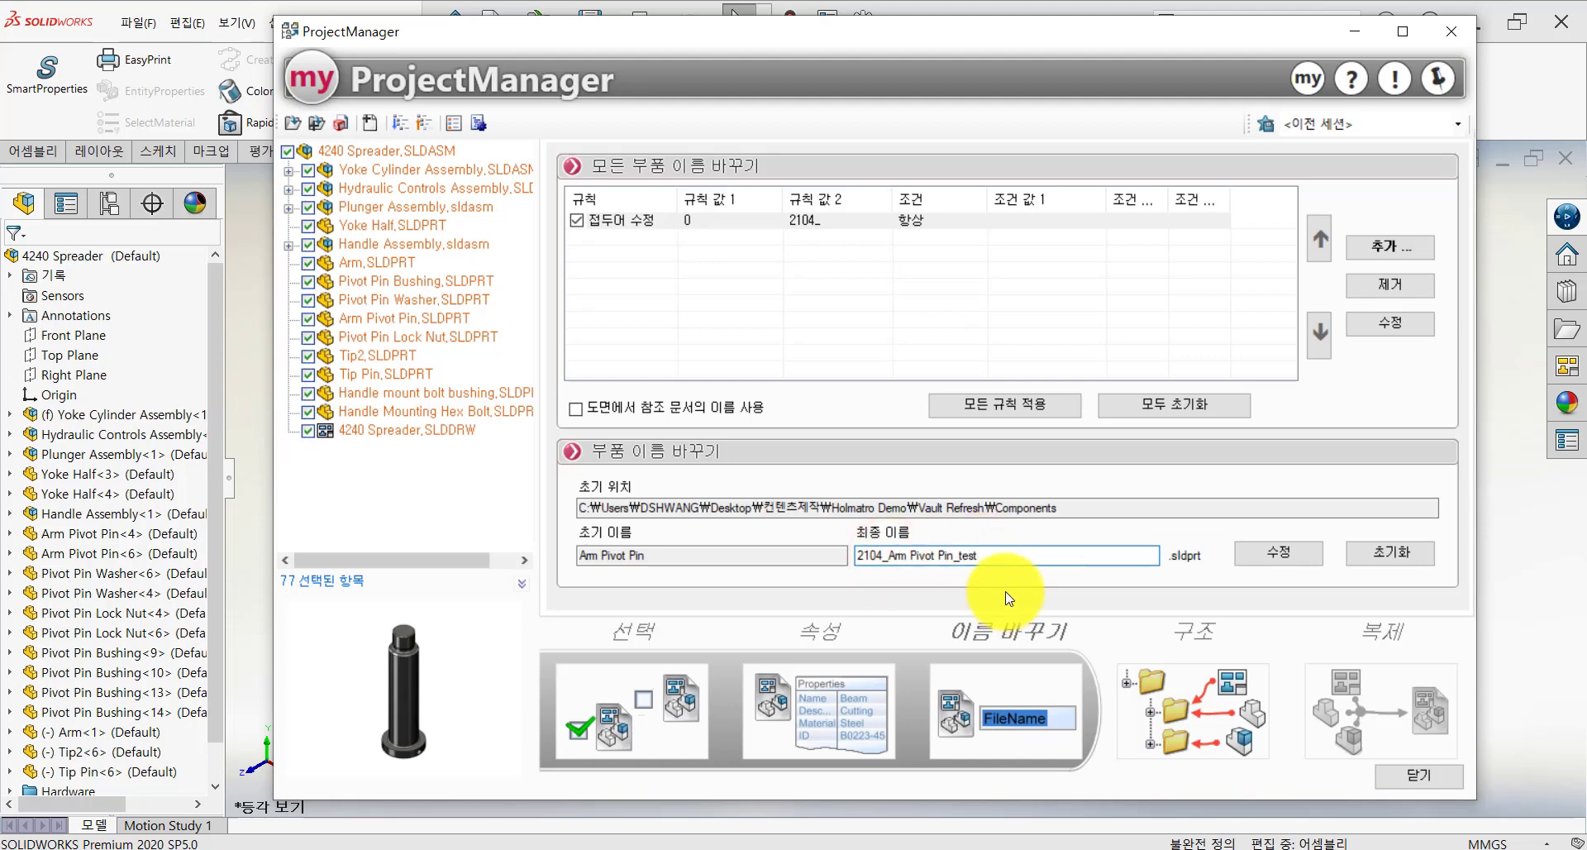
pyautogui.click(1271, 557)
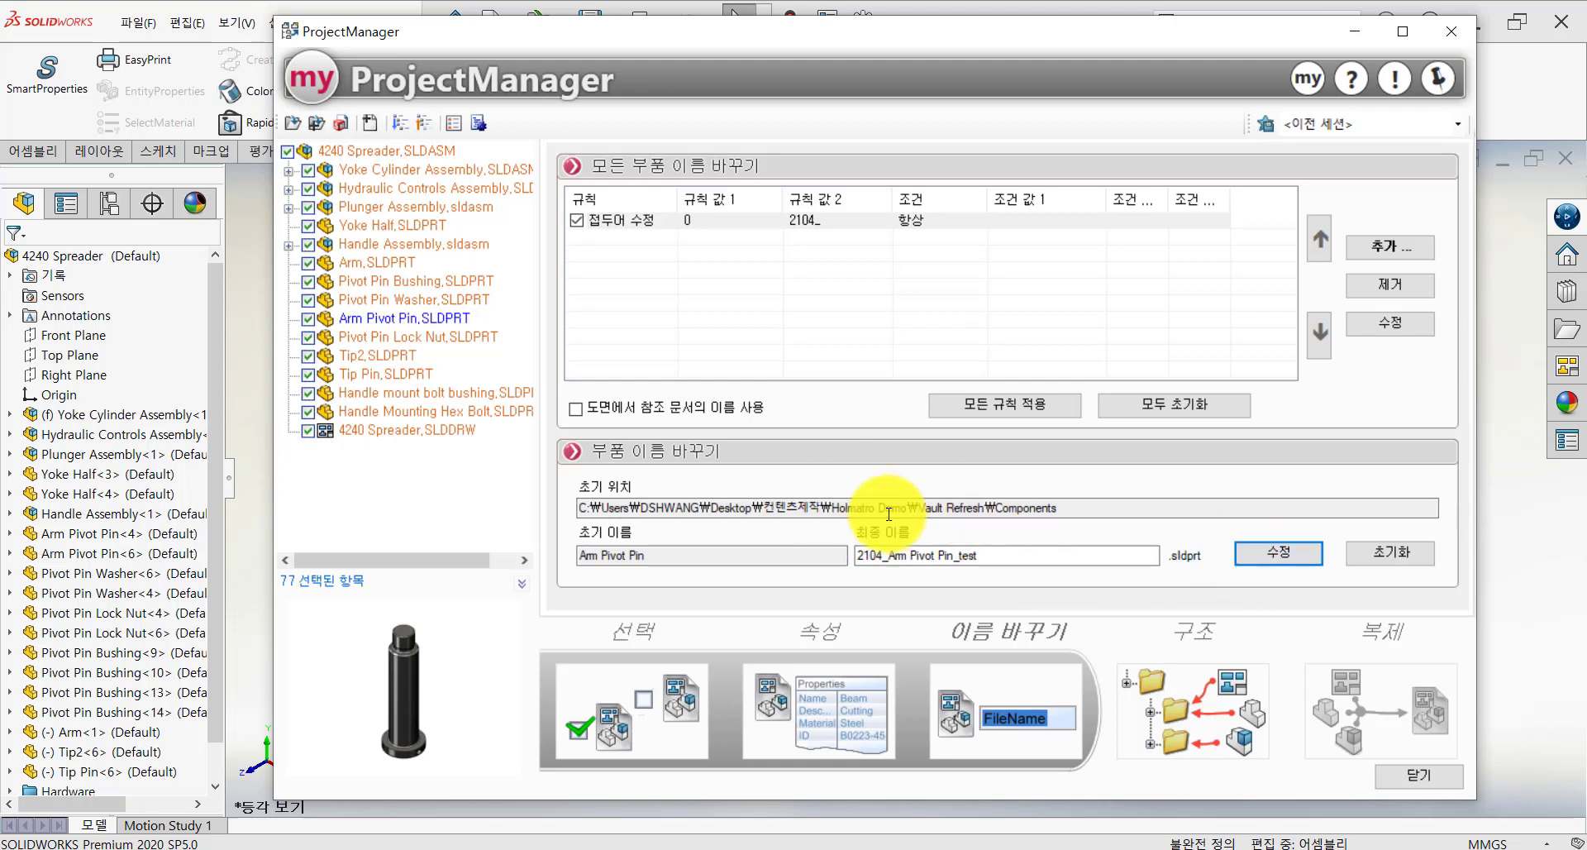
# Step: Compare the final name of Arm Pivot Pin with those of Pivot Pin Washer, Pivot Pin Lock Nut, Tip2 and Tip Pin
pyautogui.click(413, 300)
pyautogui.click(418, 318)
pyautogui.click(417, 337)
pyautogui.click(410, 355)
pyautogui.click(414, 374)
pyautogui.click(417, 319)
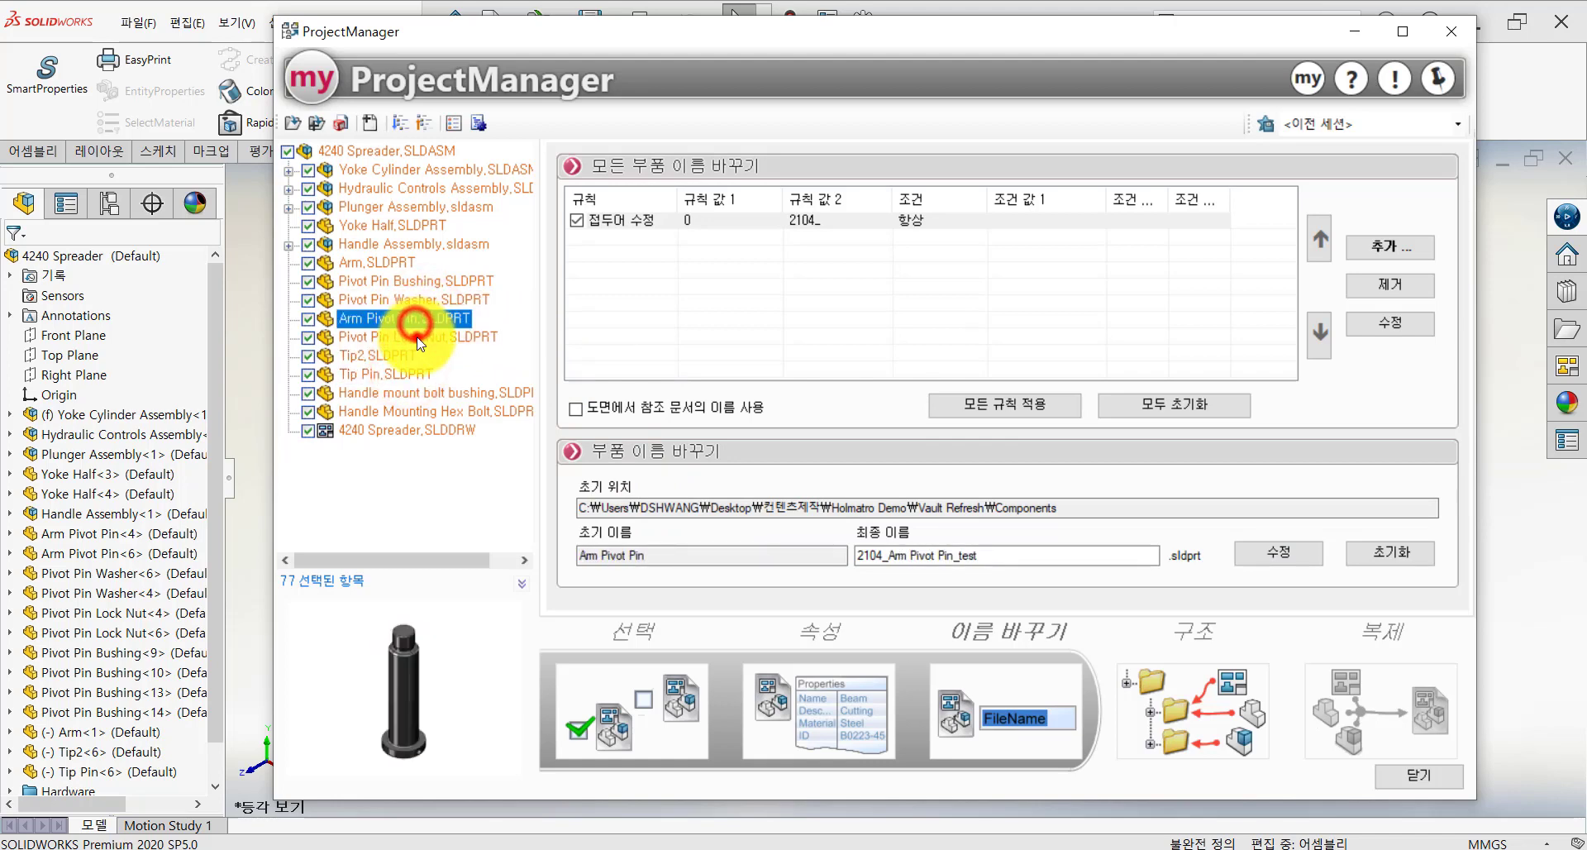
pyautogui.click(417, 337)
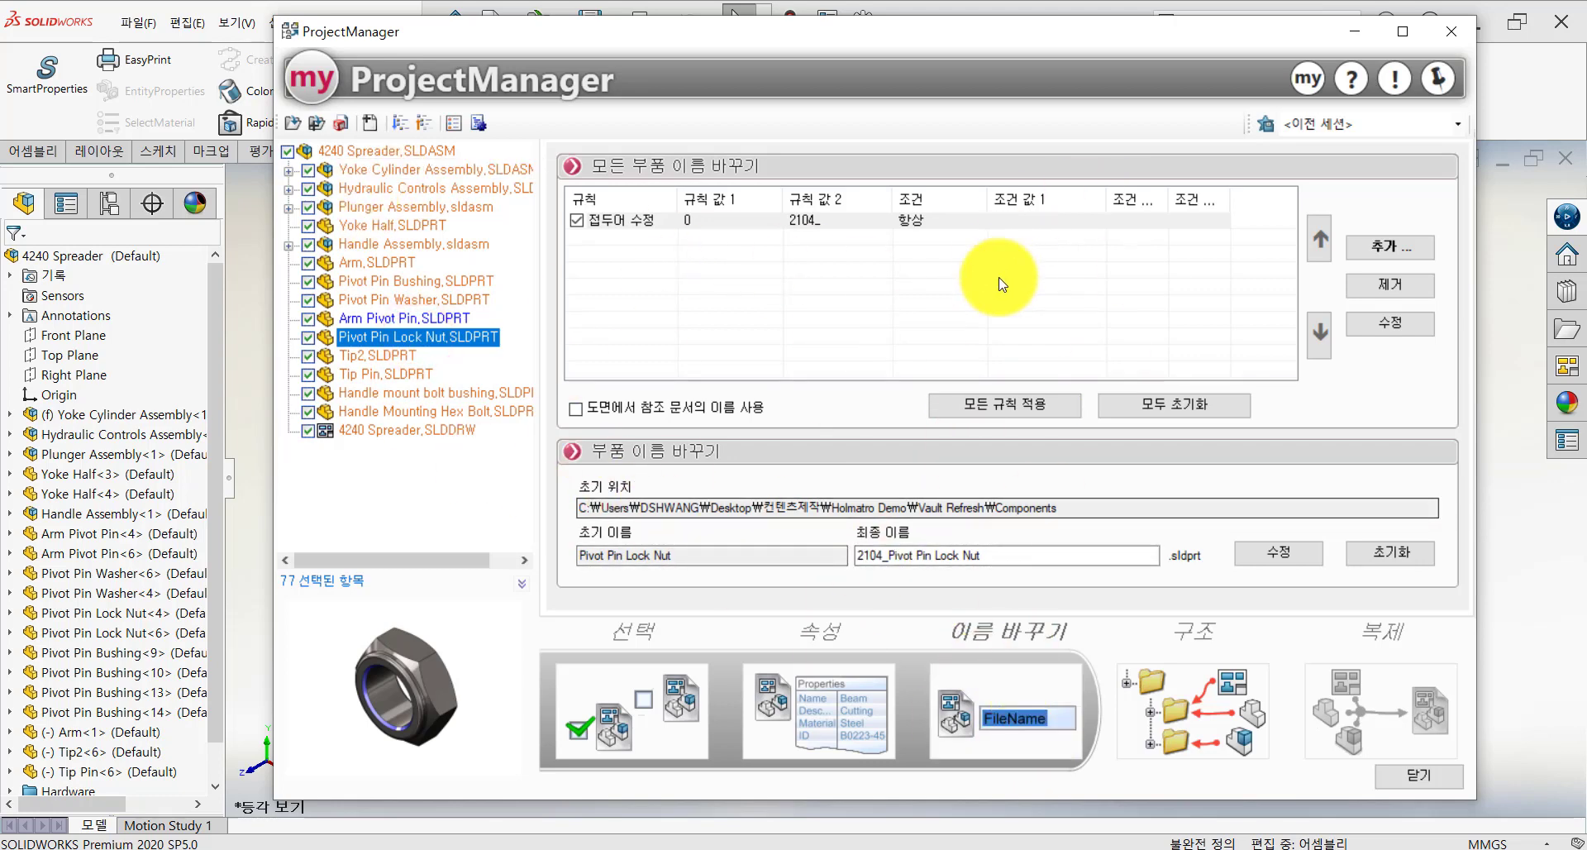
# Step: Go to the structure (구조) stage and remove the existing target location
pyautogui.click(1187, 681)
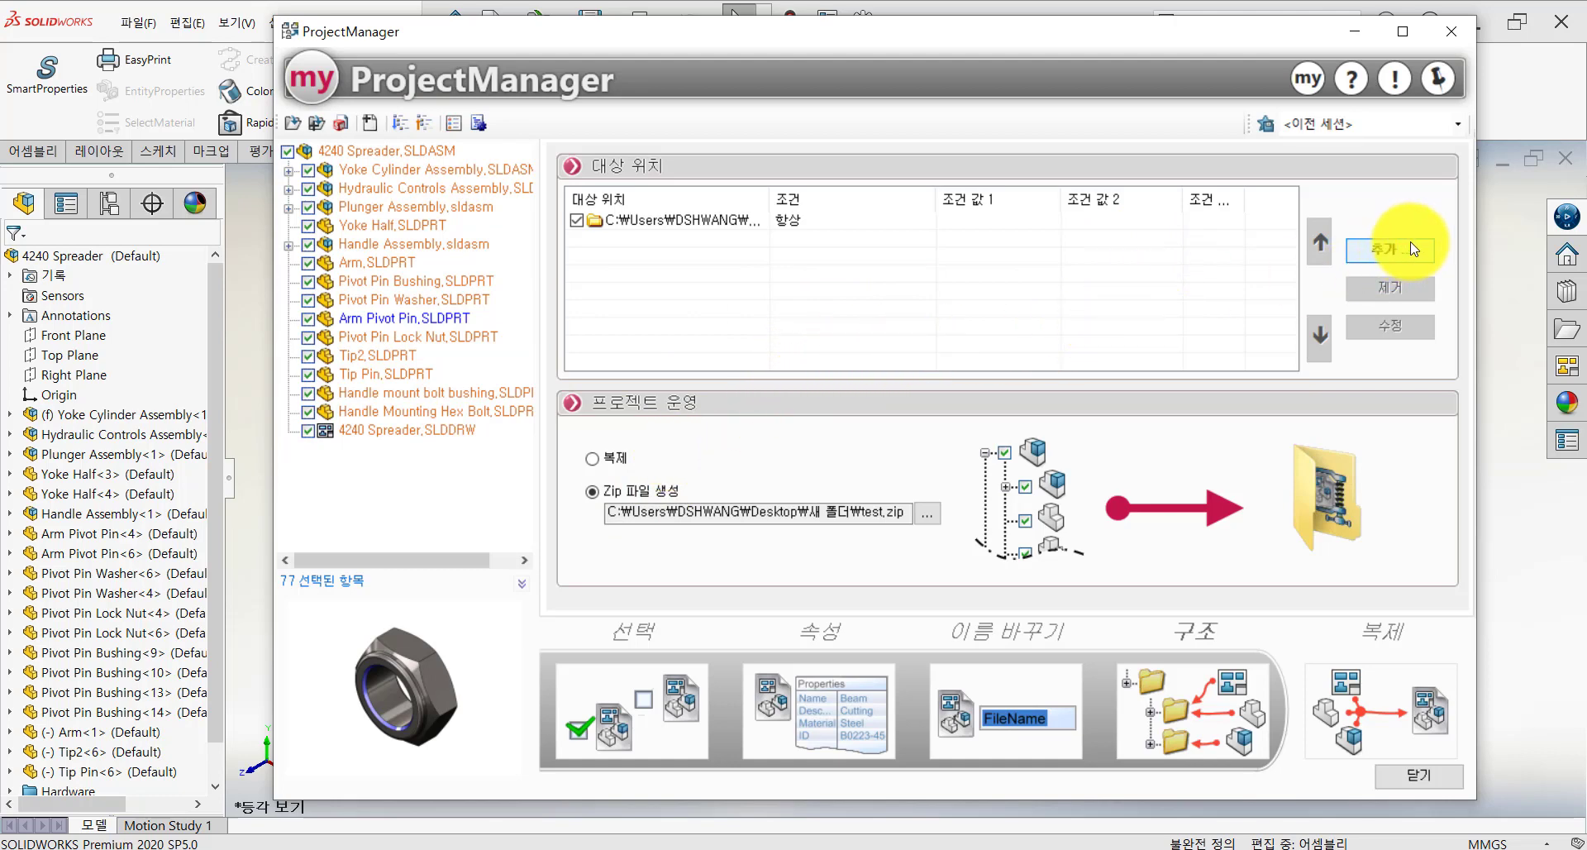
pyautogui.click(761, 220)
pyautogui.click(1387, 287)
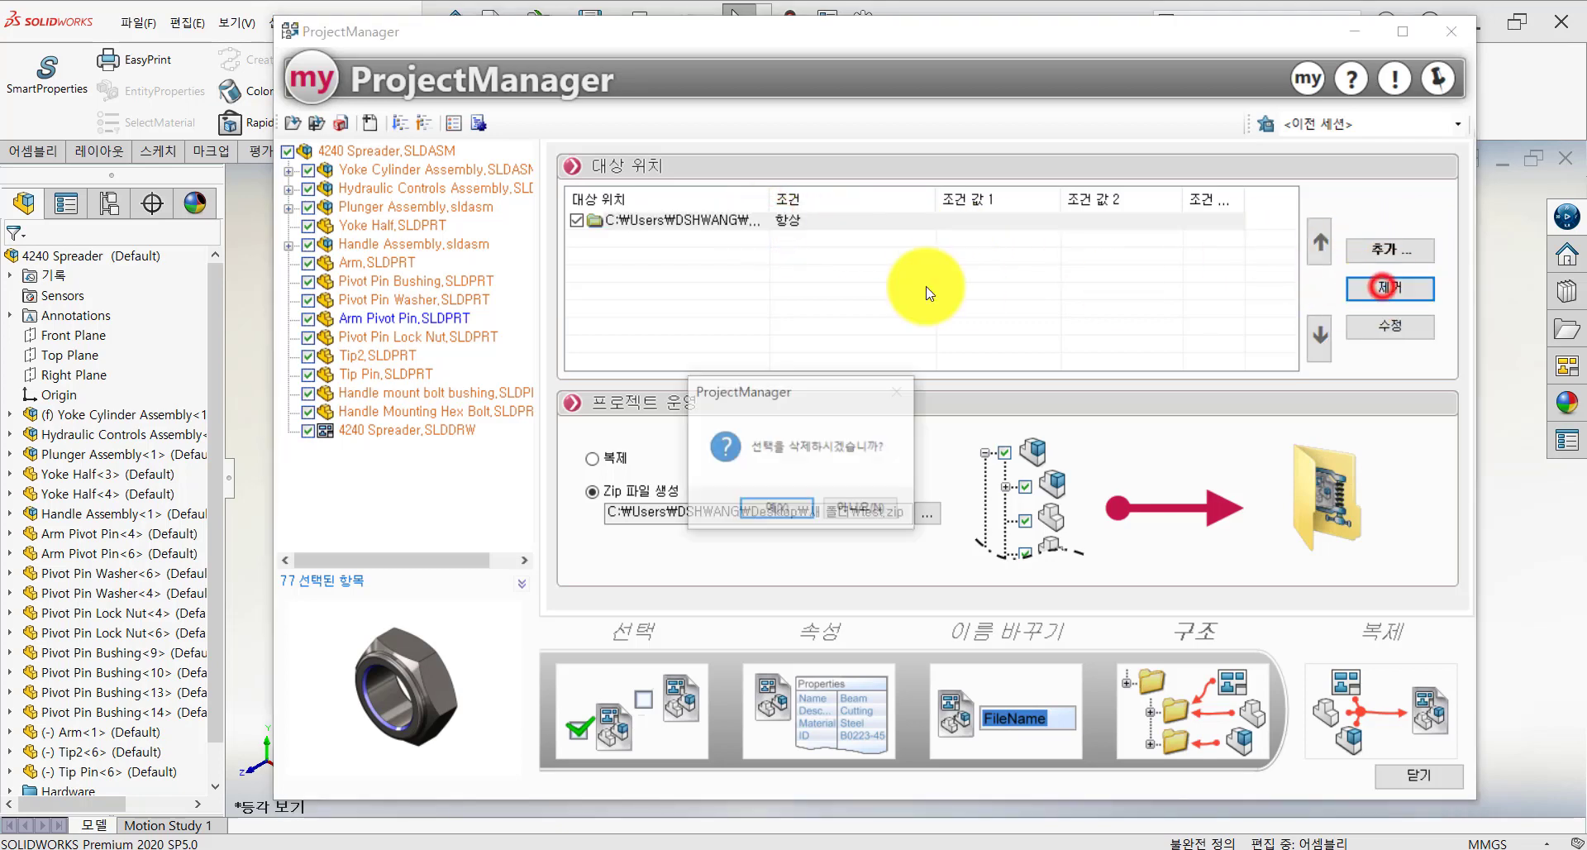
pyautogui.click(792, 513)
# Step: Start a new target location and choose a newly created desktop folder, 새 폴더, as its path
pyautogui.click(1389, 250)
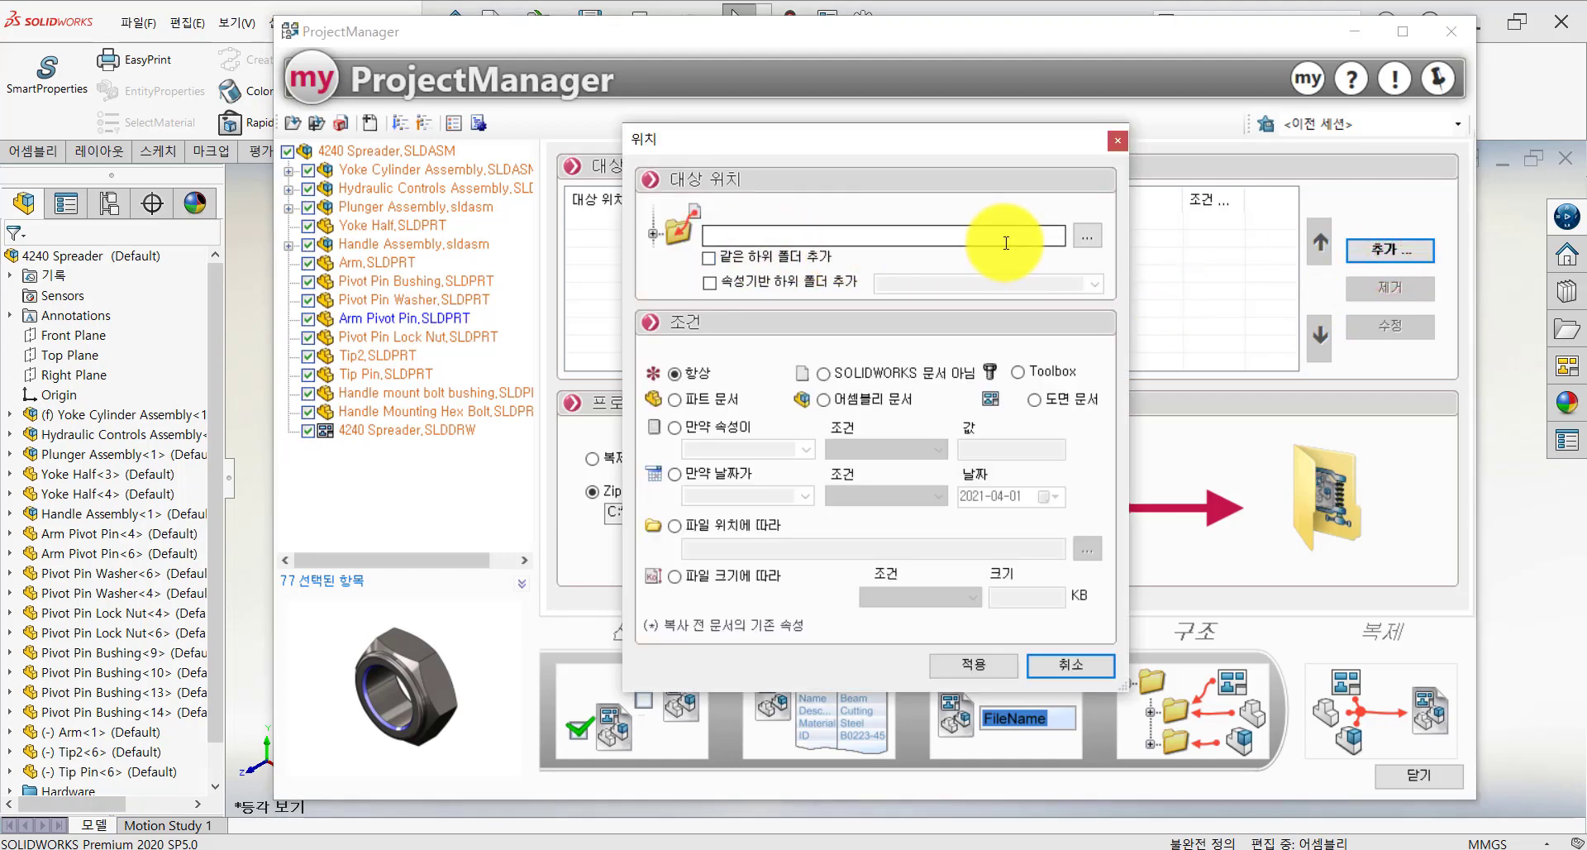
pyautogui.click(1088, 236)
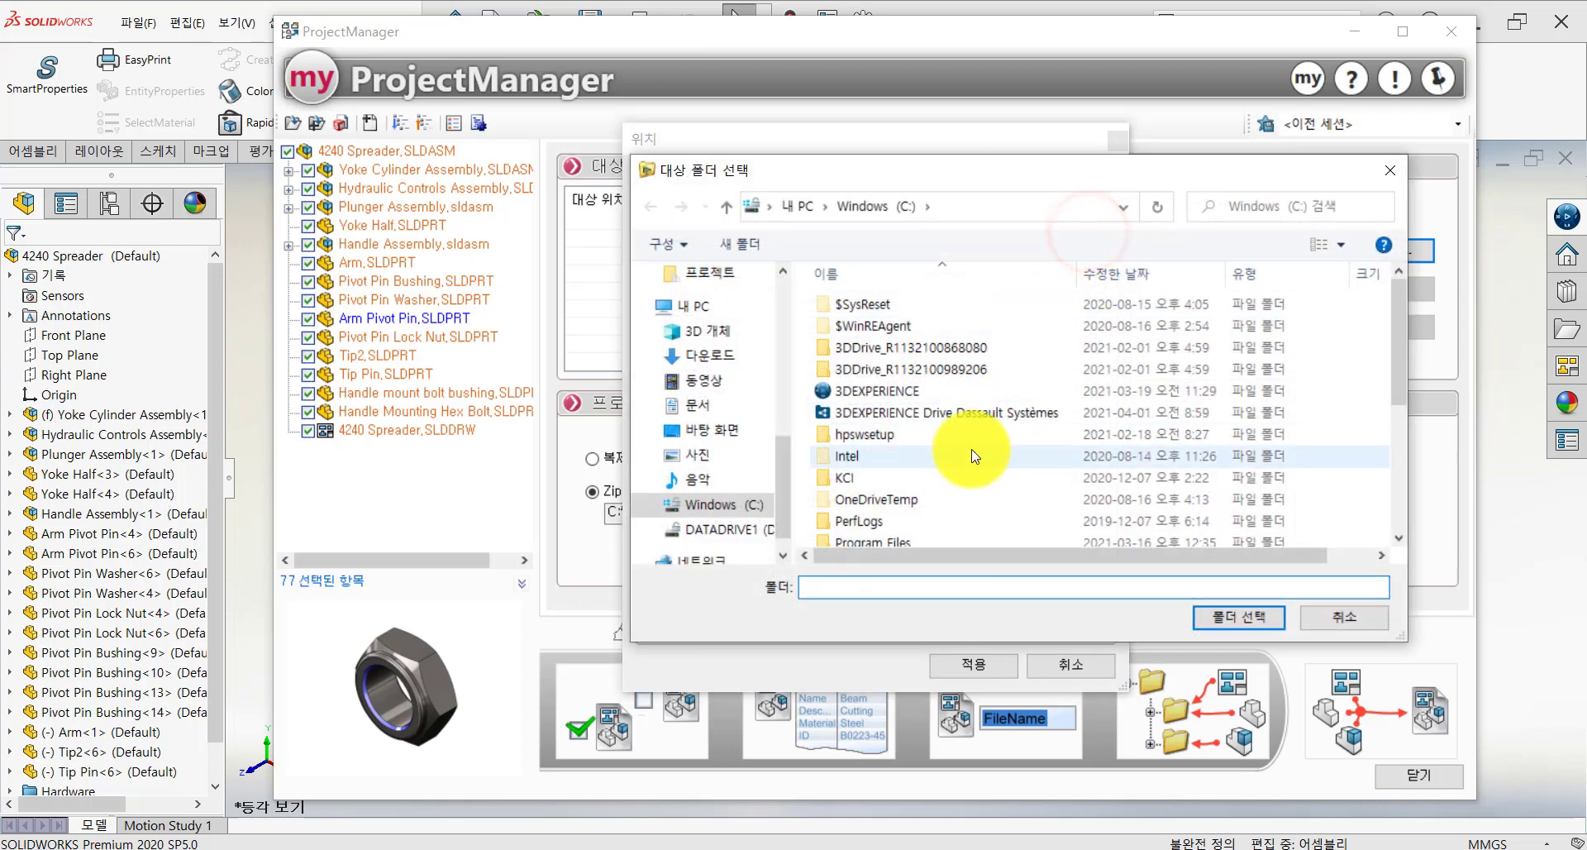
pyautogui.click(721, 429)
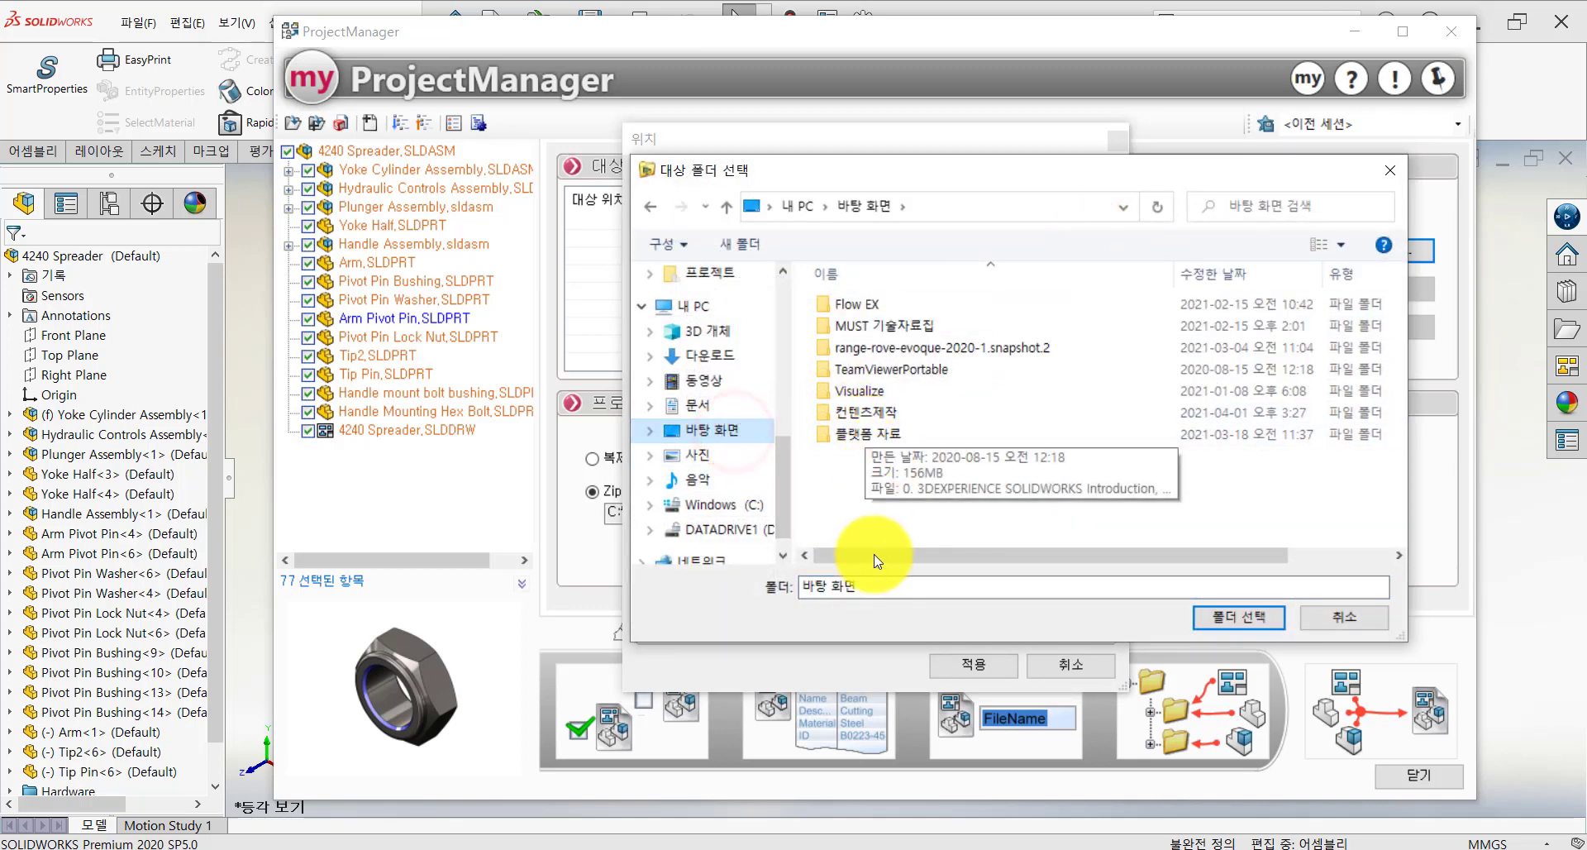
pyautogui.rightClick(1048, 513)
pyautogui.moveTo(1133, 460)
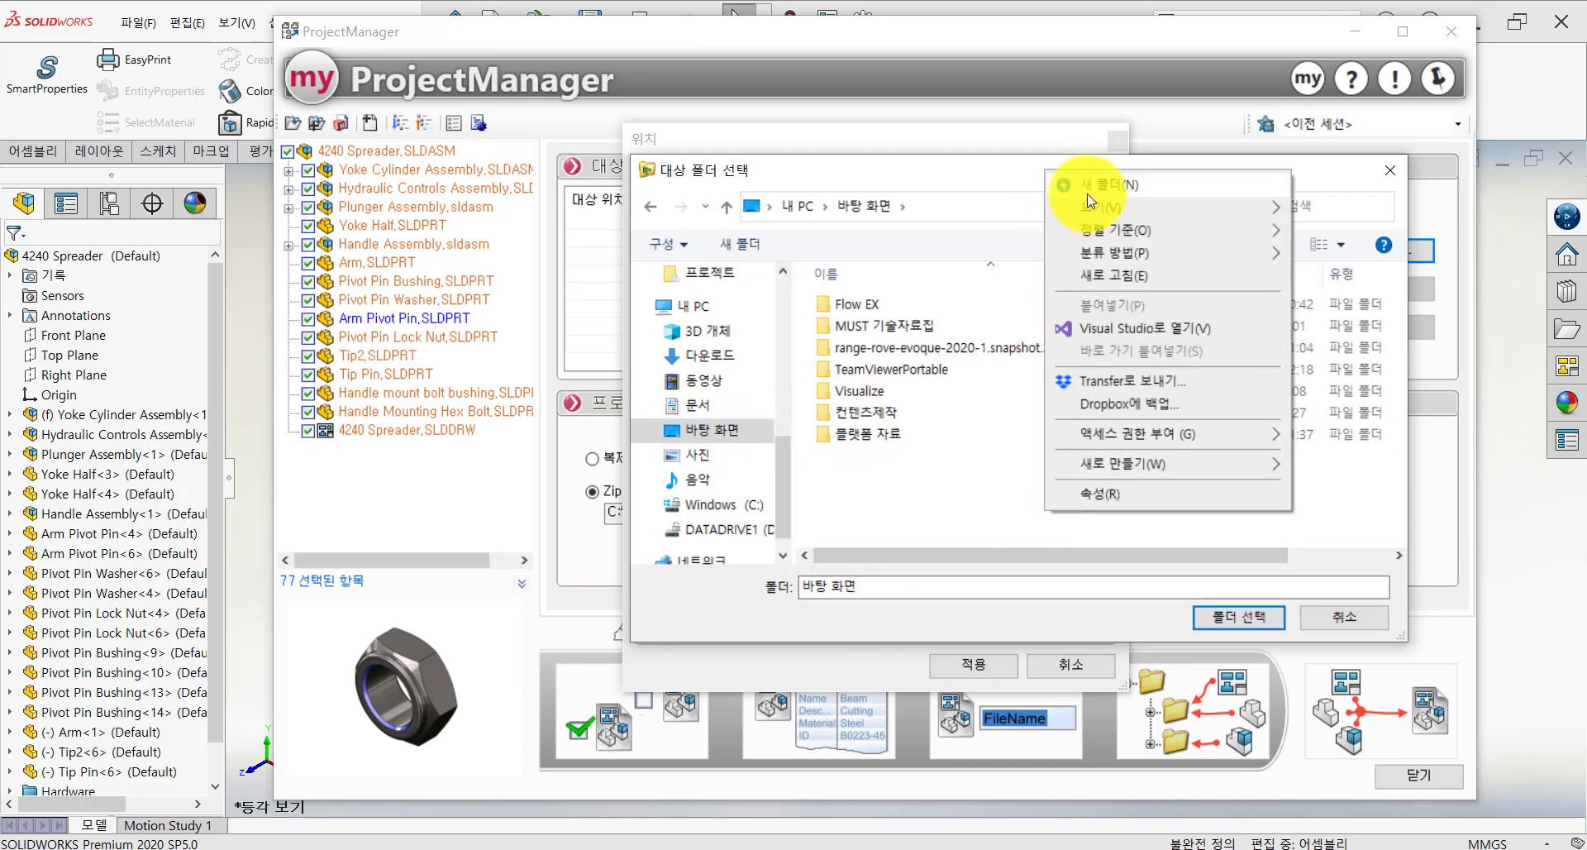
pyautogui.click(1090, 190)
pyautogui.click(1153, 498)
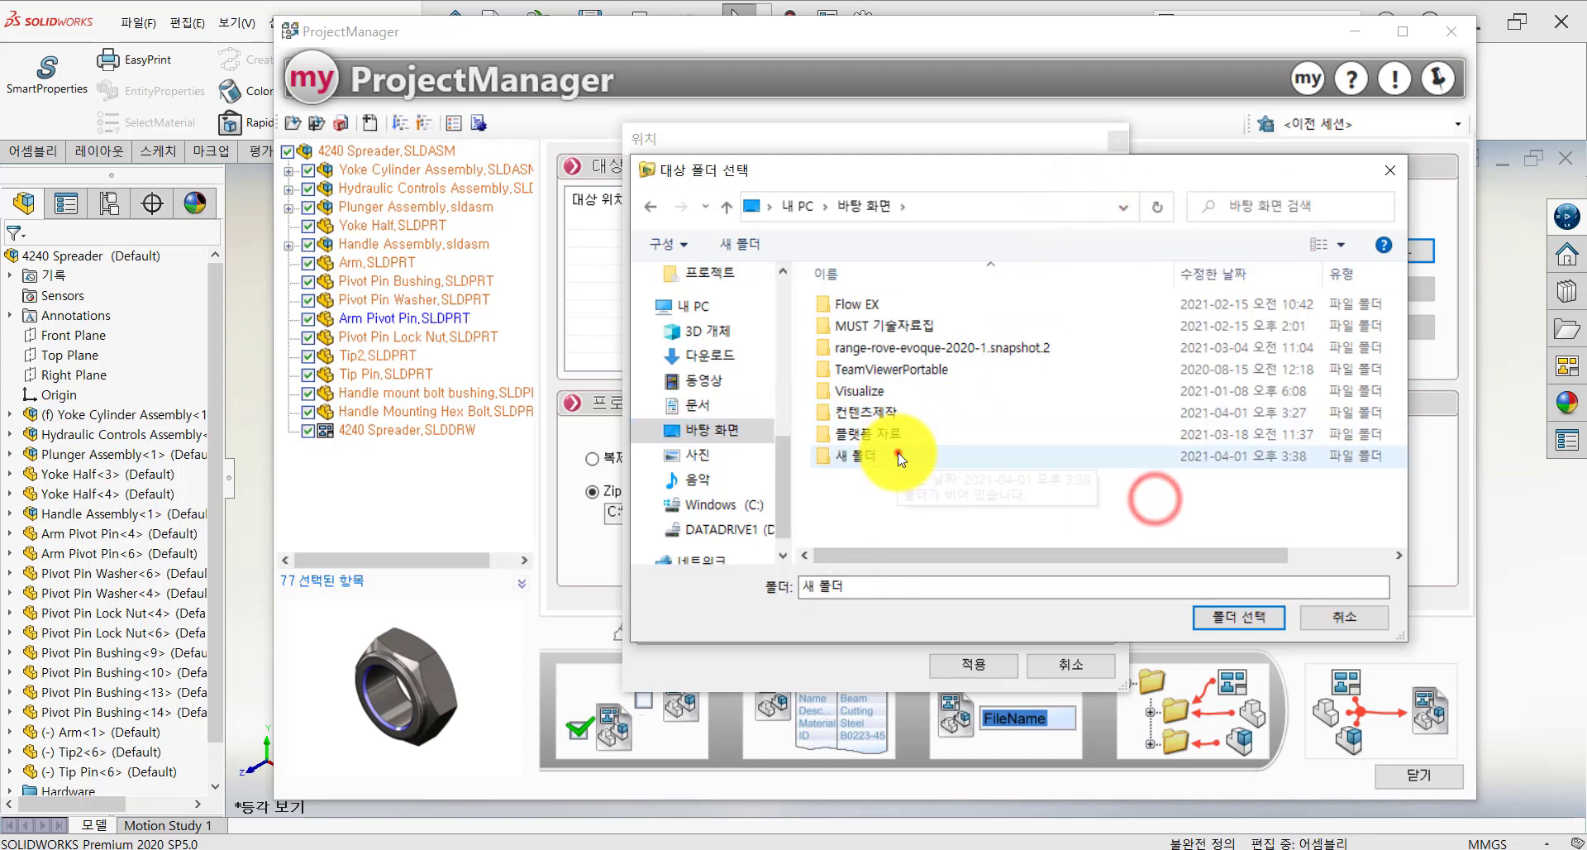
pyautogui.doubleClick(897, 454)
pyautogui.click(1262, 613)
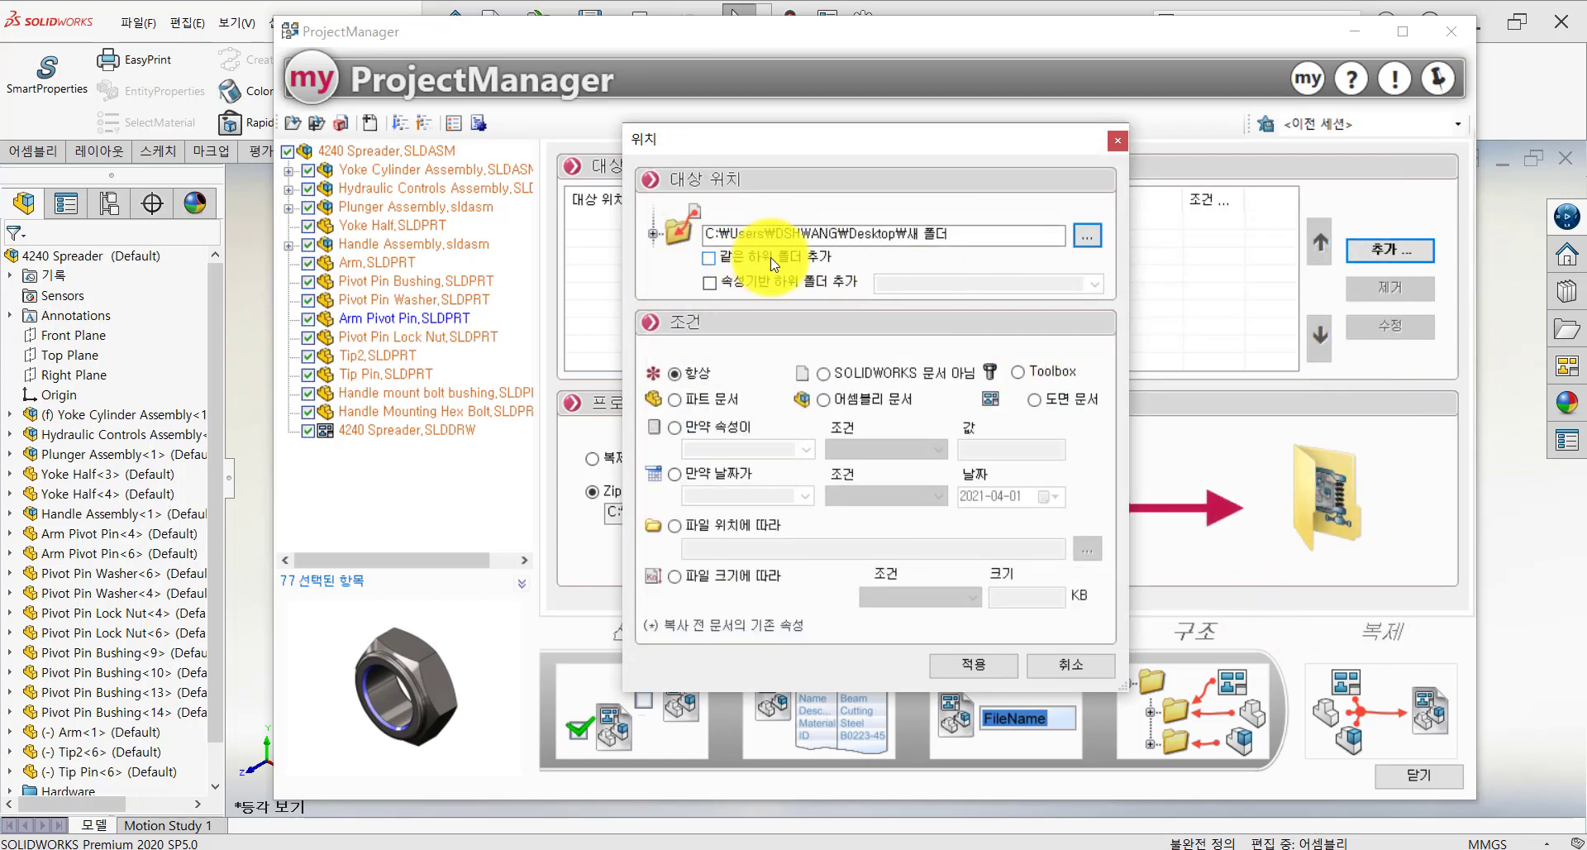
# Step: Add the target location with the condition 항상 and no subfolder options, and widen the column showing its path
pyautogui.click(757, 283)
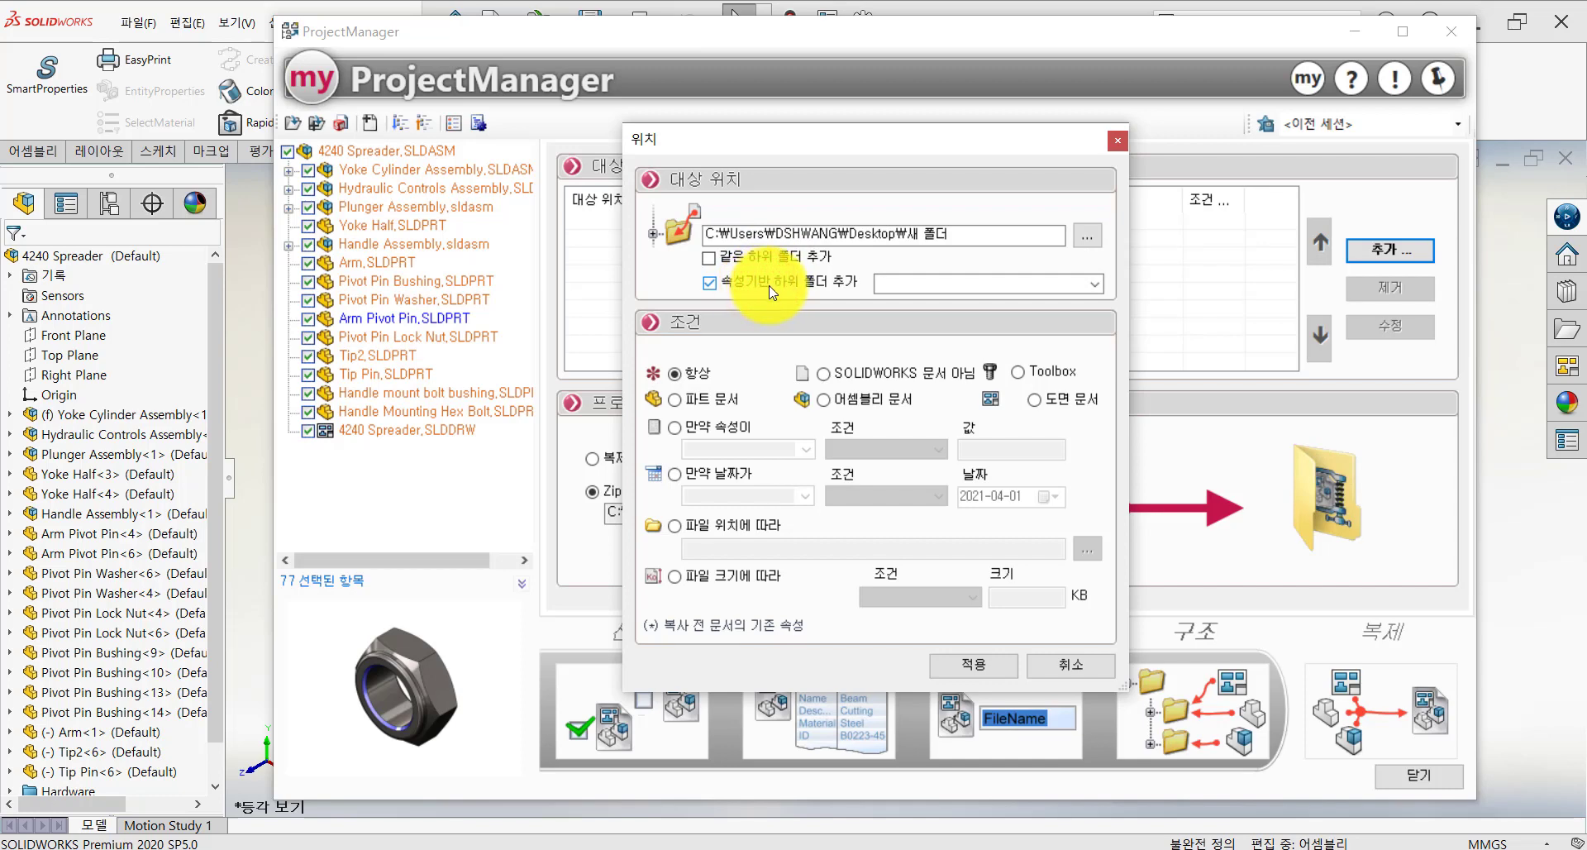
pyautogui.click(770, 285)
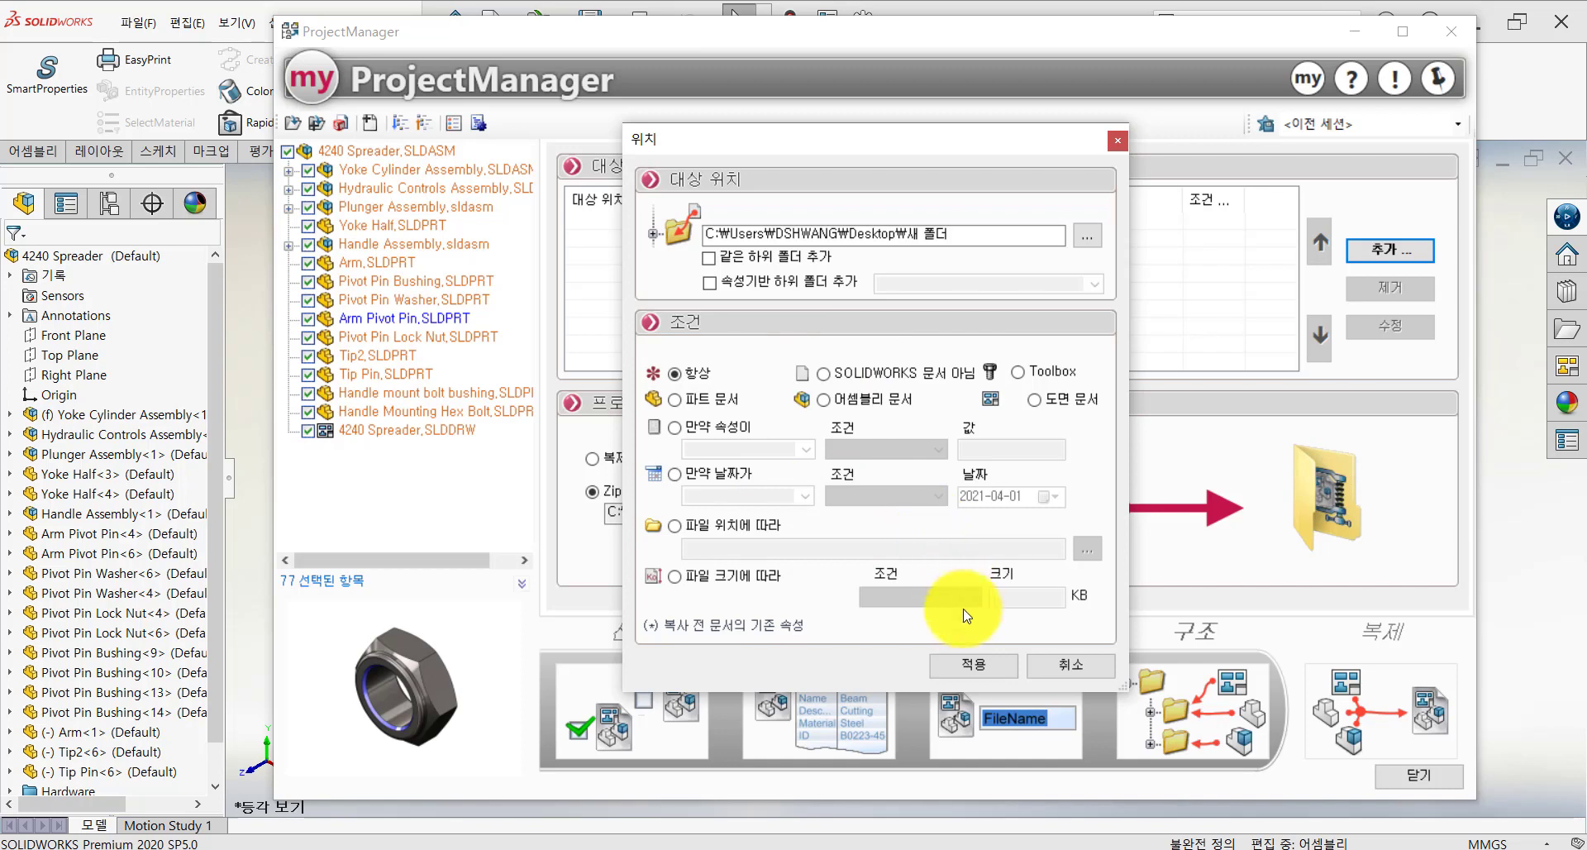
pyautogui.click(989, 667)
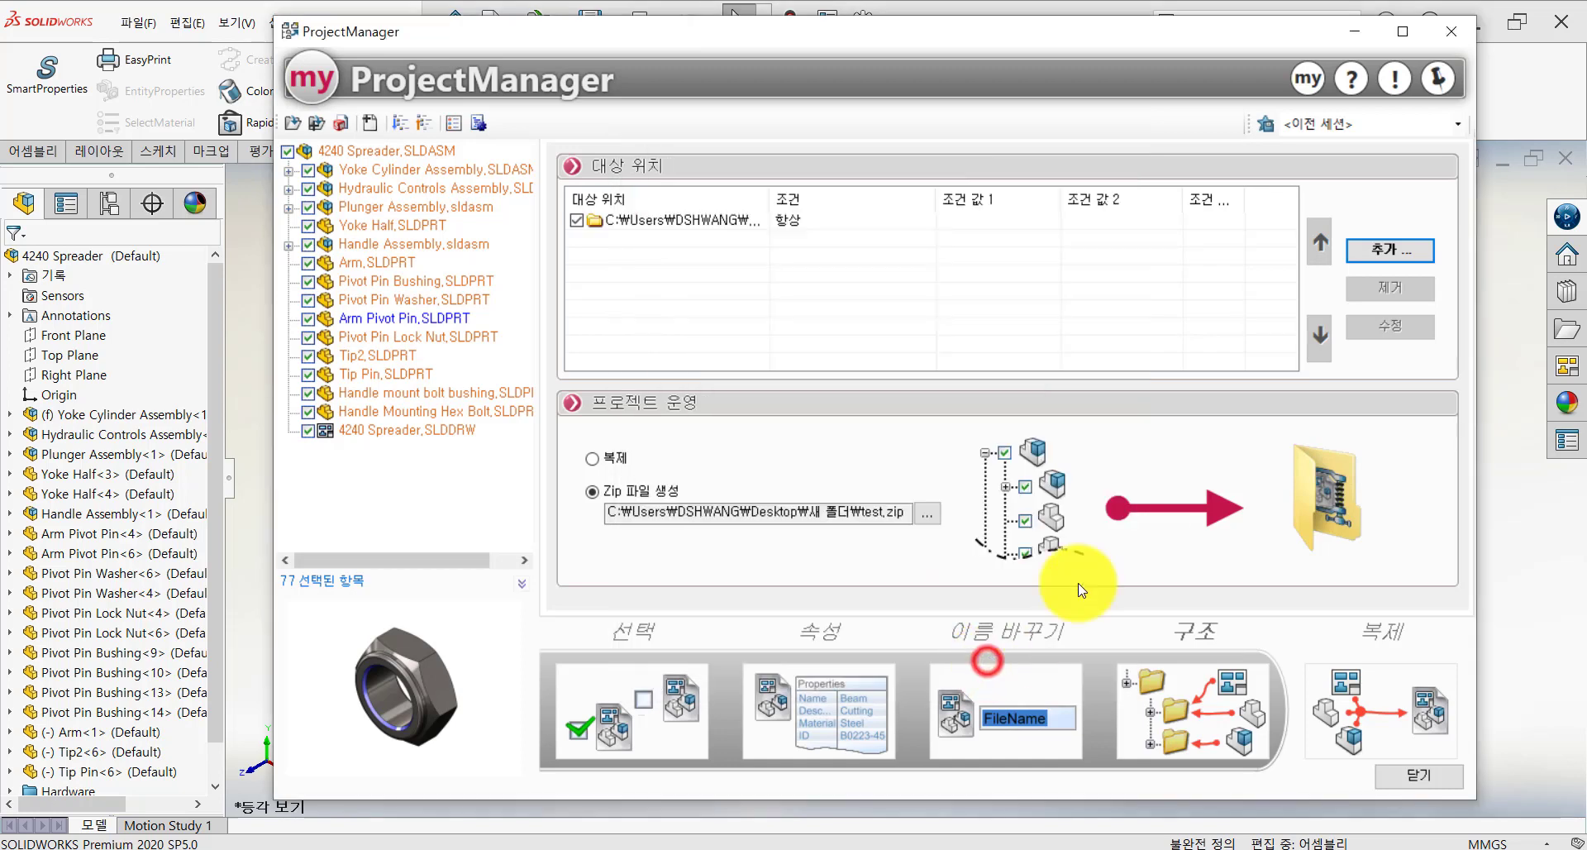
pyautogui.click(766, 220)
pyautogui.moveTo(769, 195); pyautogui.dragTo(868, 202)
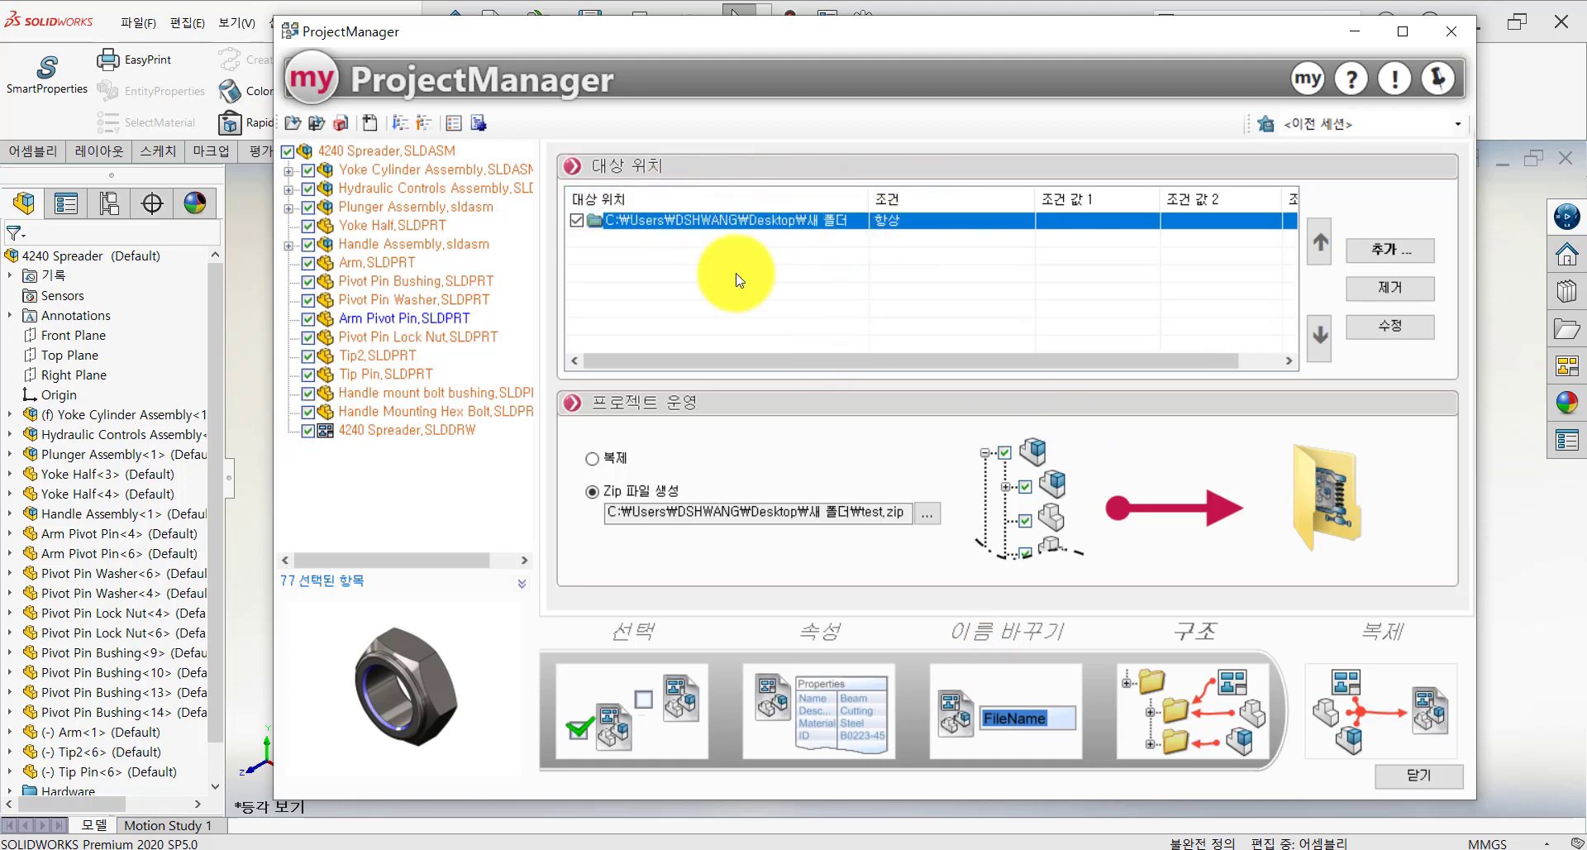
# Step: Choose zip file creation (Zip 파일 생성) as the project operation and save the archive as test in the 새 폴더 folder
pyautogui.click(595, 460)
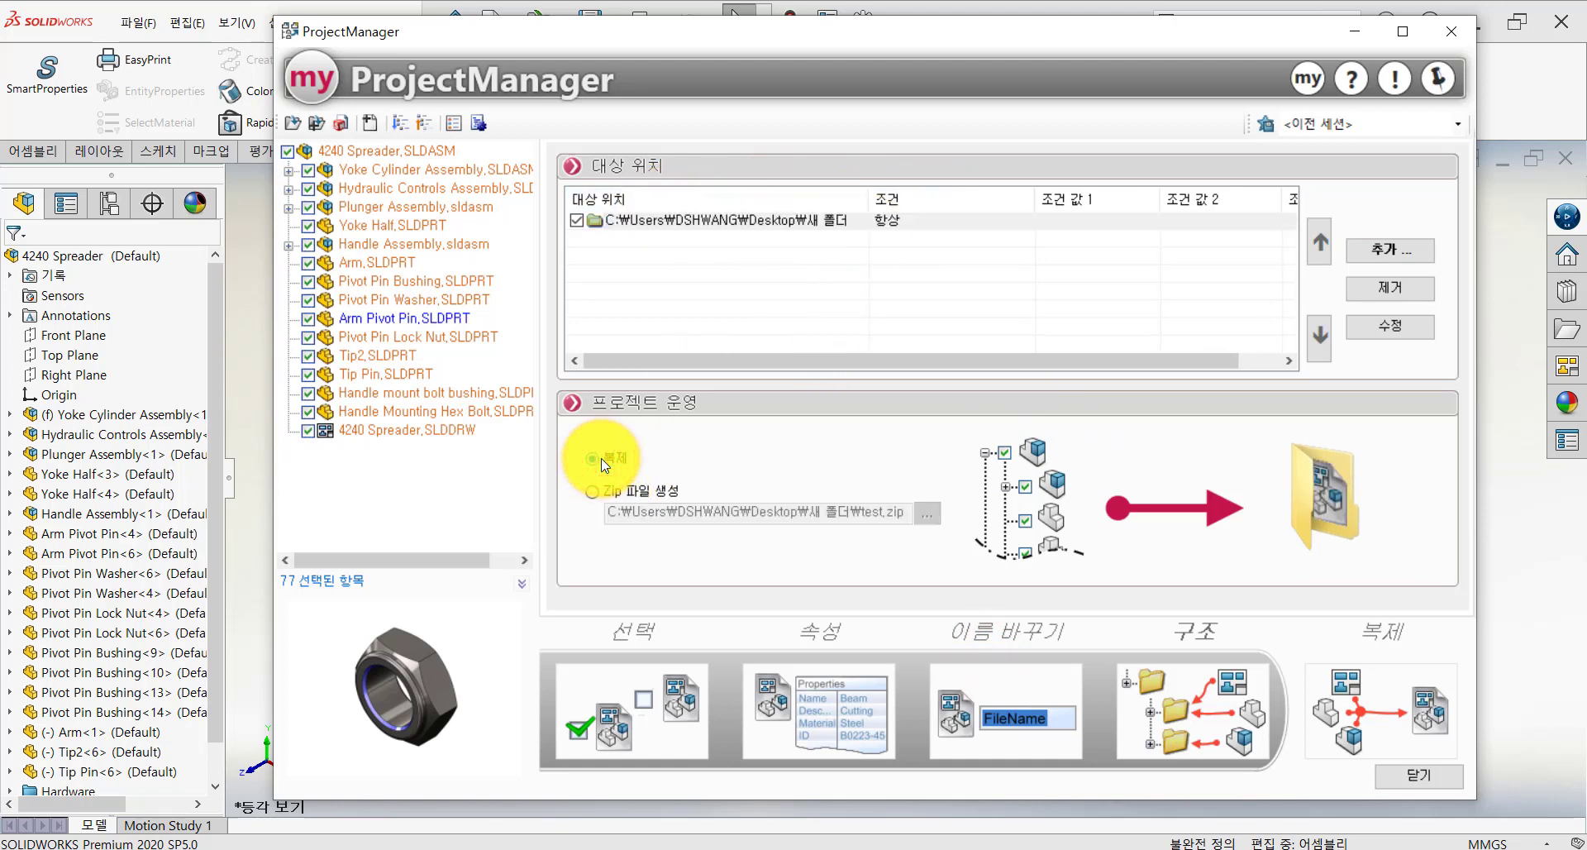
pyautogui.click(596, 492)
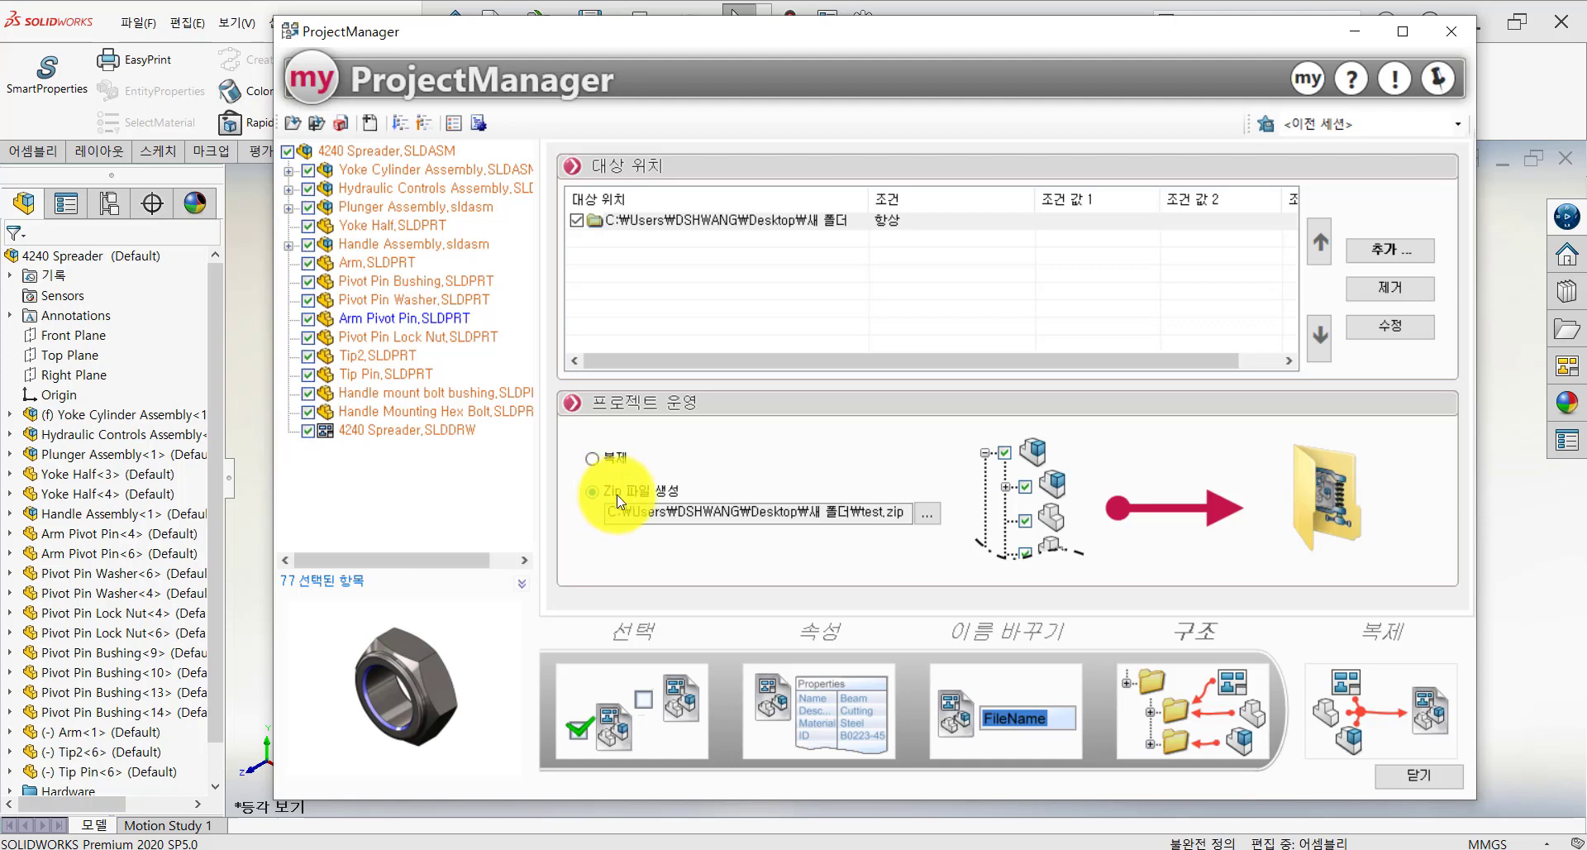
pyautogui.click(926, 518)
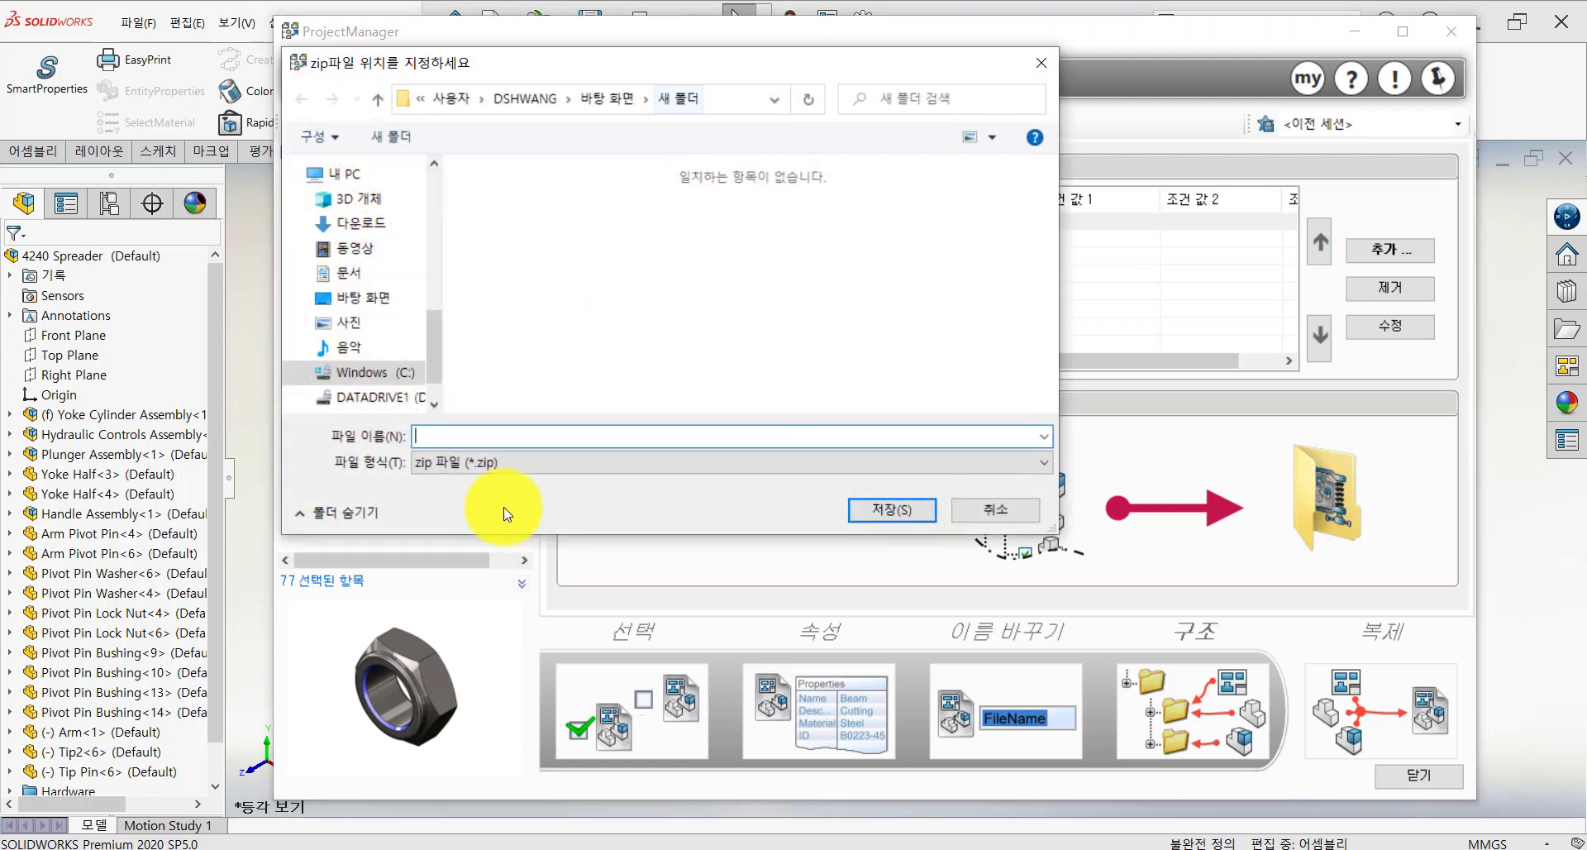
pyautogui.click(481, 434)
pyautogui.write('test')
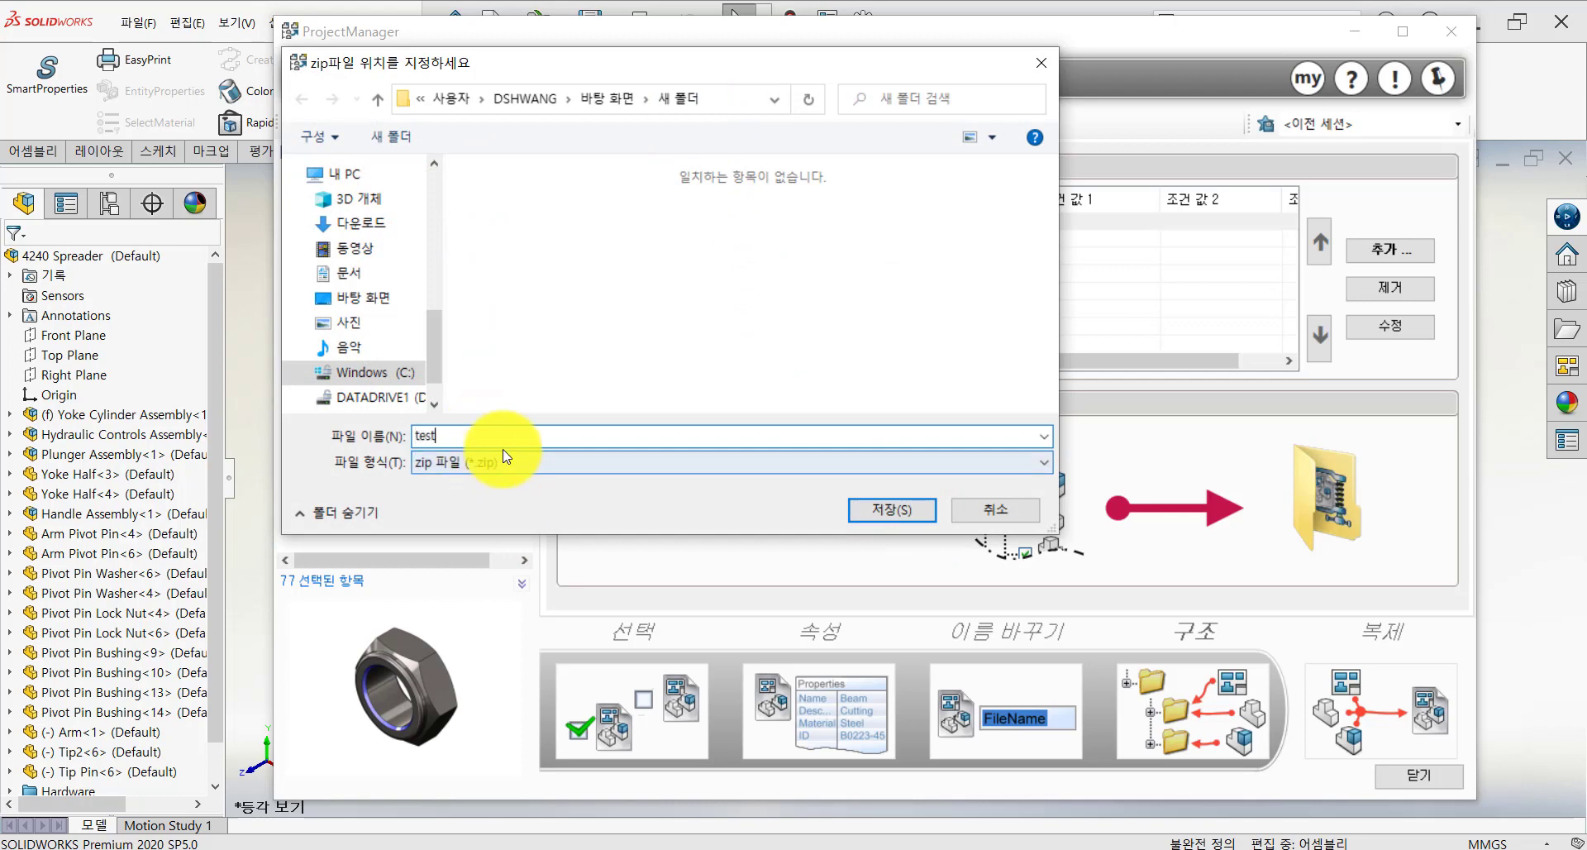
pyautogui.click(866, 512)
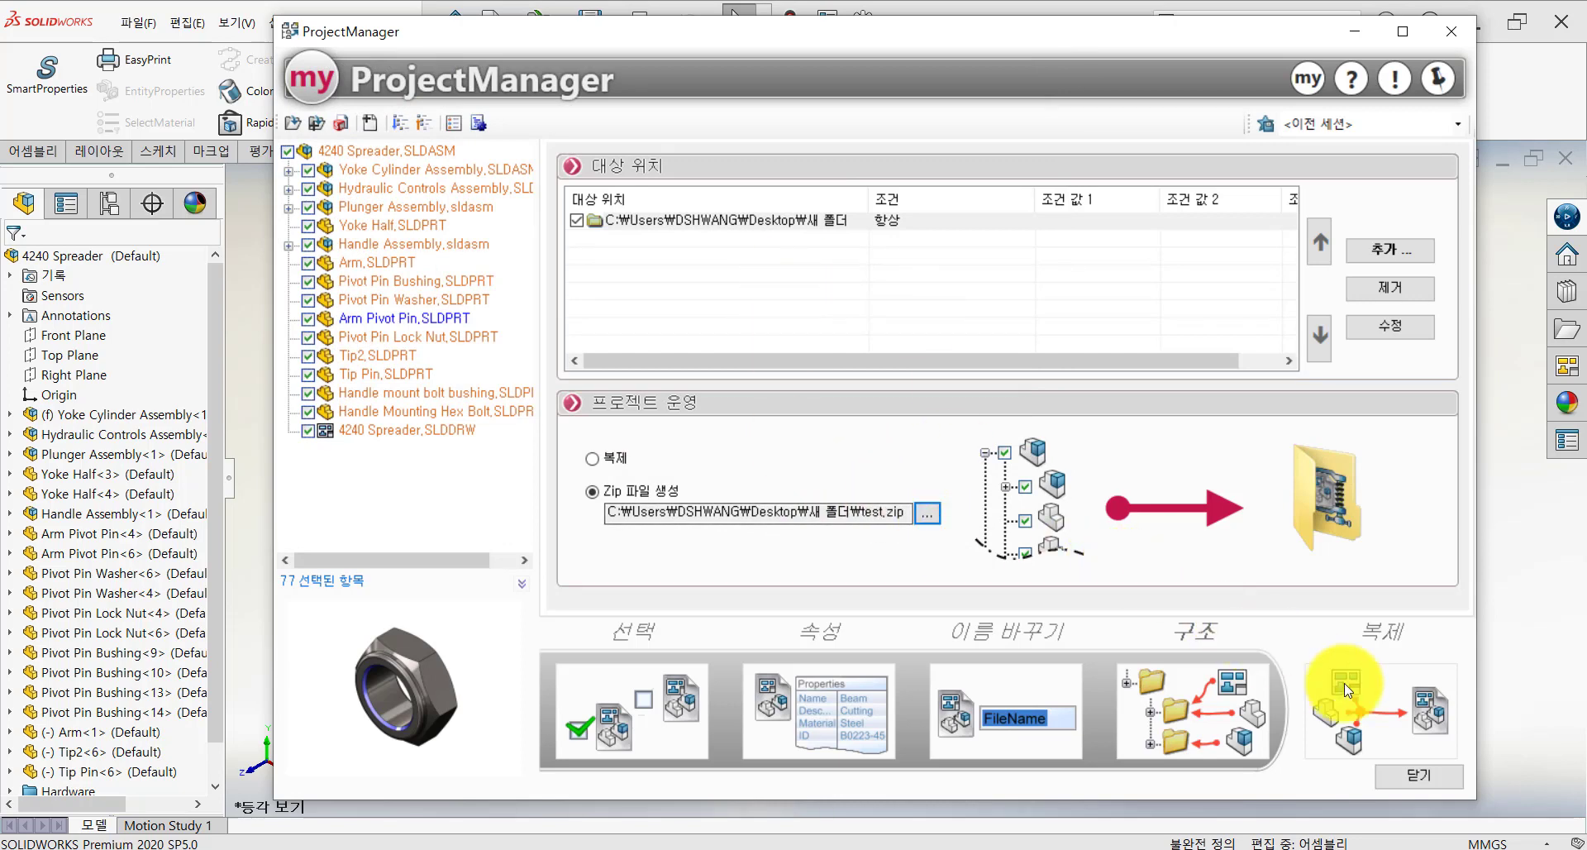
# Step: Go to the duplication (복제) stage, recalculate the final structure and review the 2104_ files listed under 새 폴더
pyautogui.click(1394, 700)
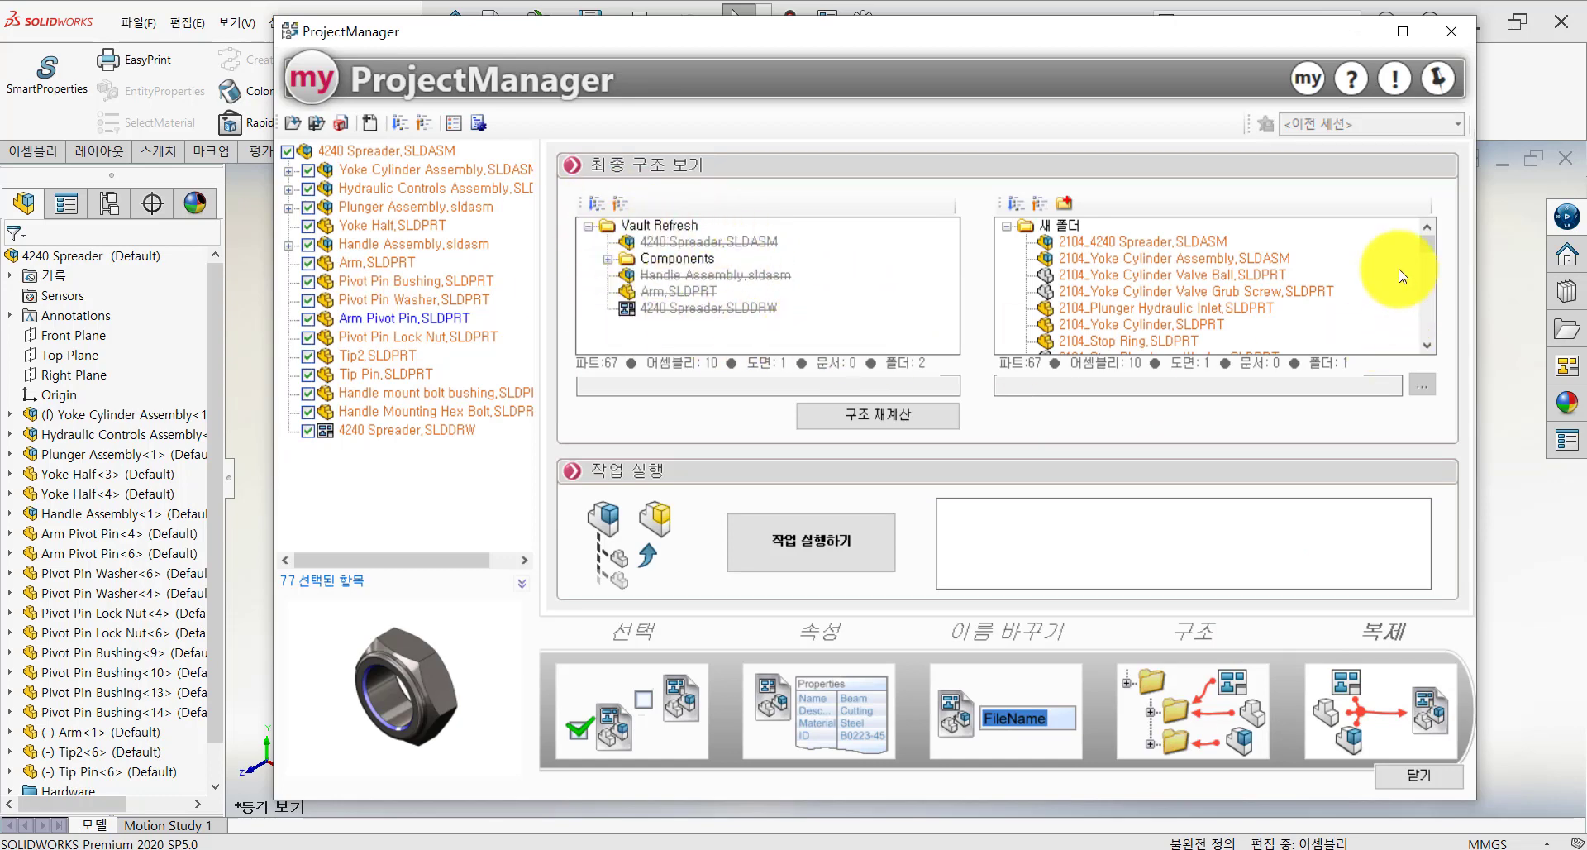
pyautogui.click(1422, 246)
pyautogui.moveTo(1422, 245); pyautogui.dragTo(1360, 231)
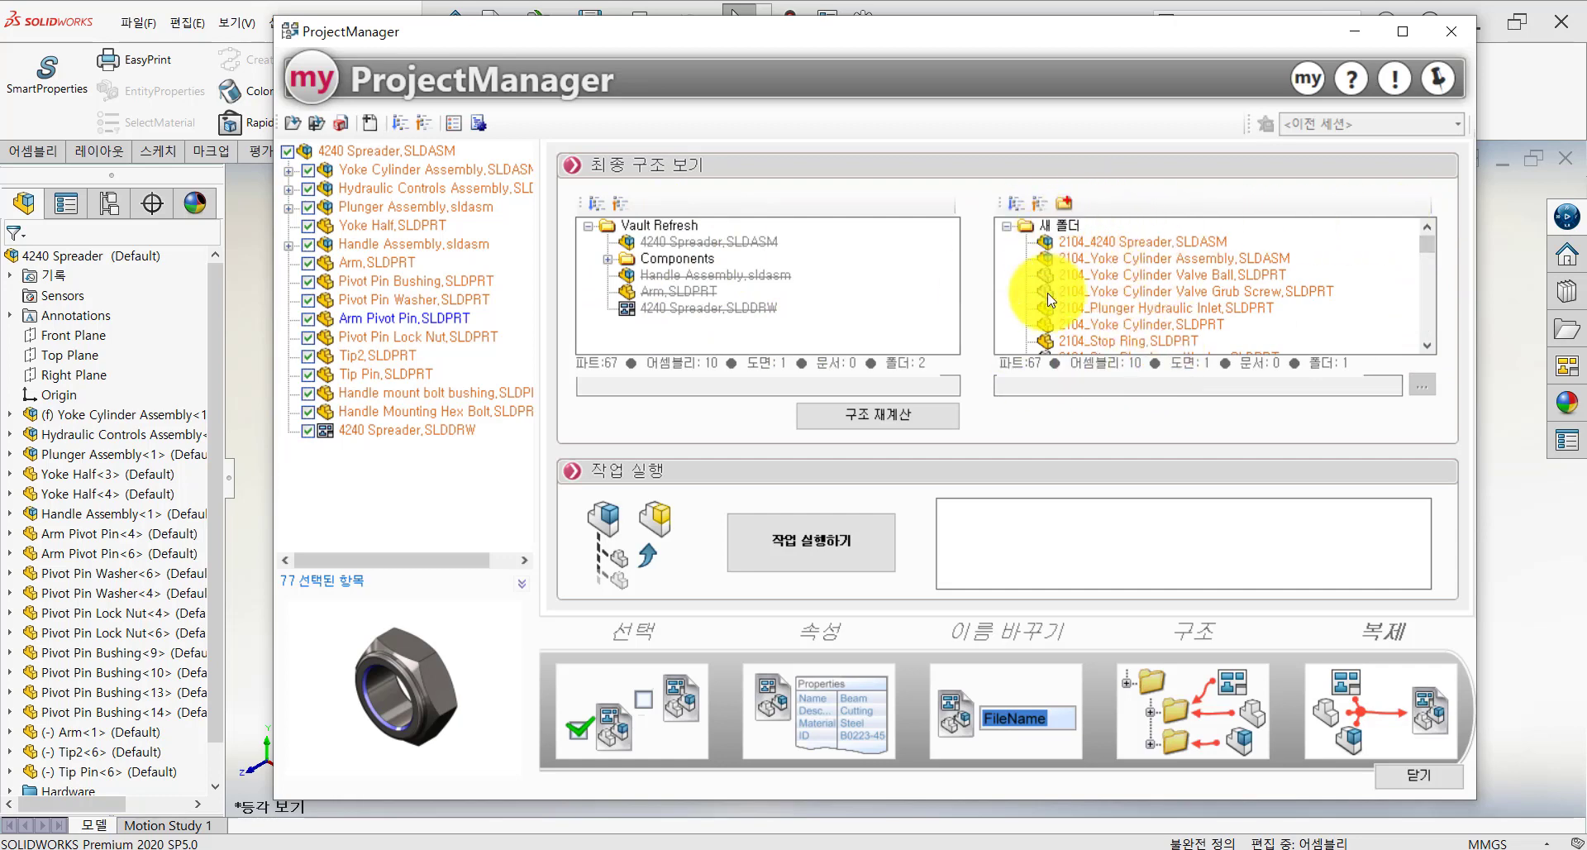
pyautogui.click(943, 417)
pyautogui.click(944, 419)
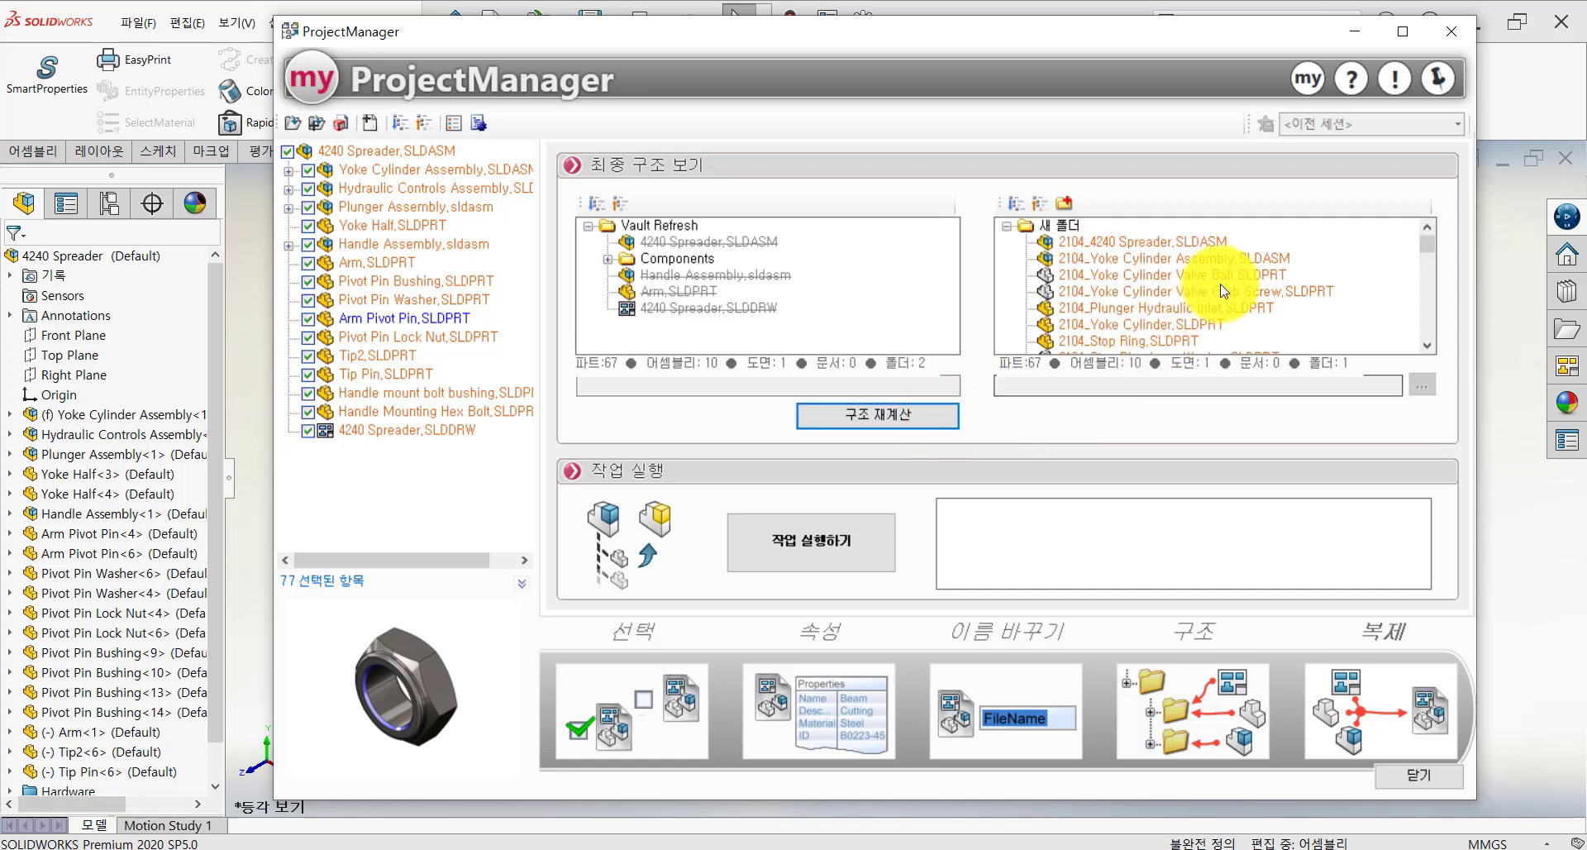
pyautogui.moveTo(1427, 244); pyautogui.dragTo(1411, 205)
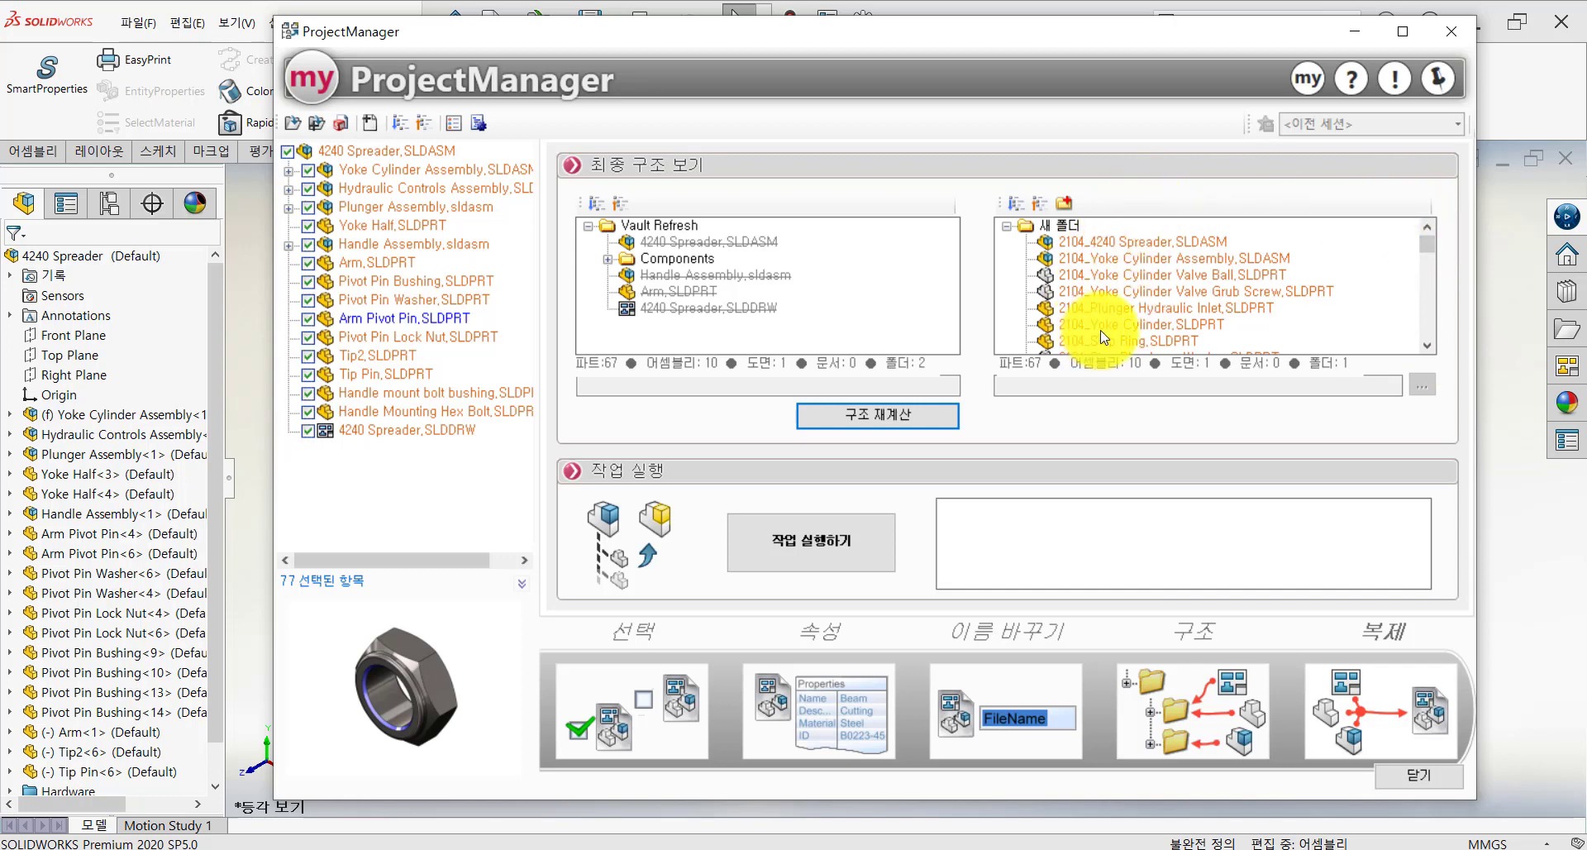
# Step: Run the copy job, check the source and final file paths through the end of the preview, and apply it
pyautogui.click(838, 549)
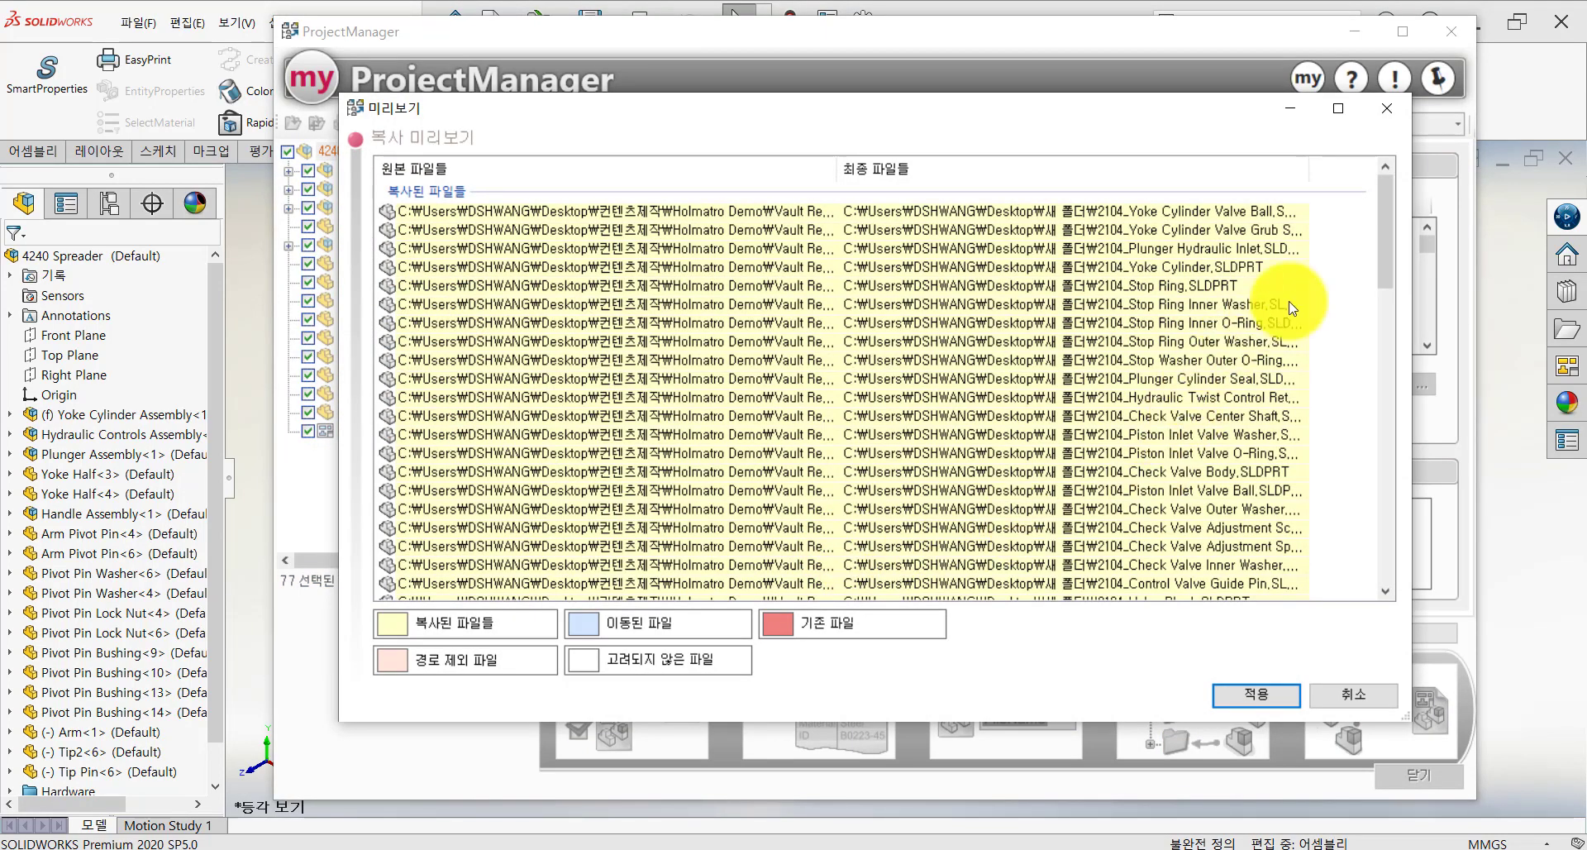
pyautogui.moveTo(1386, 209); pyautogui.dragTo(1407, 543)
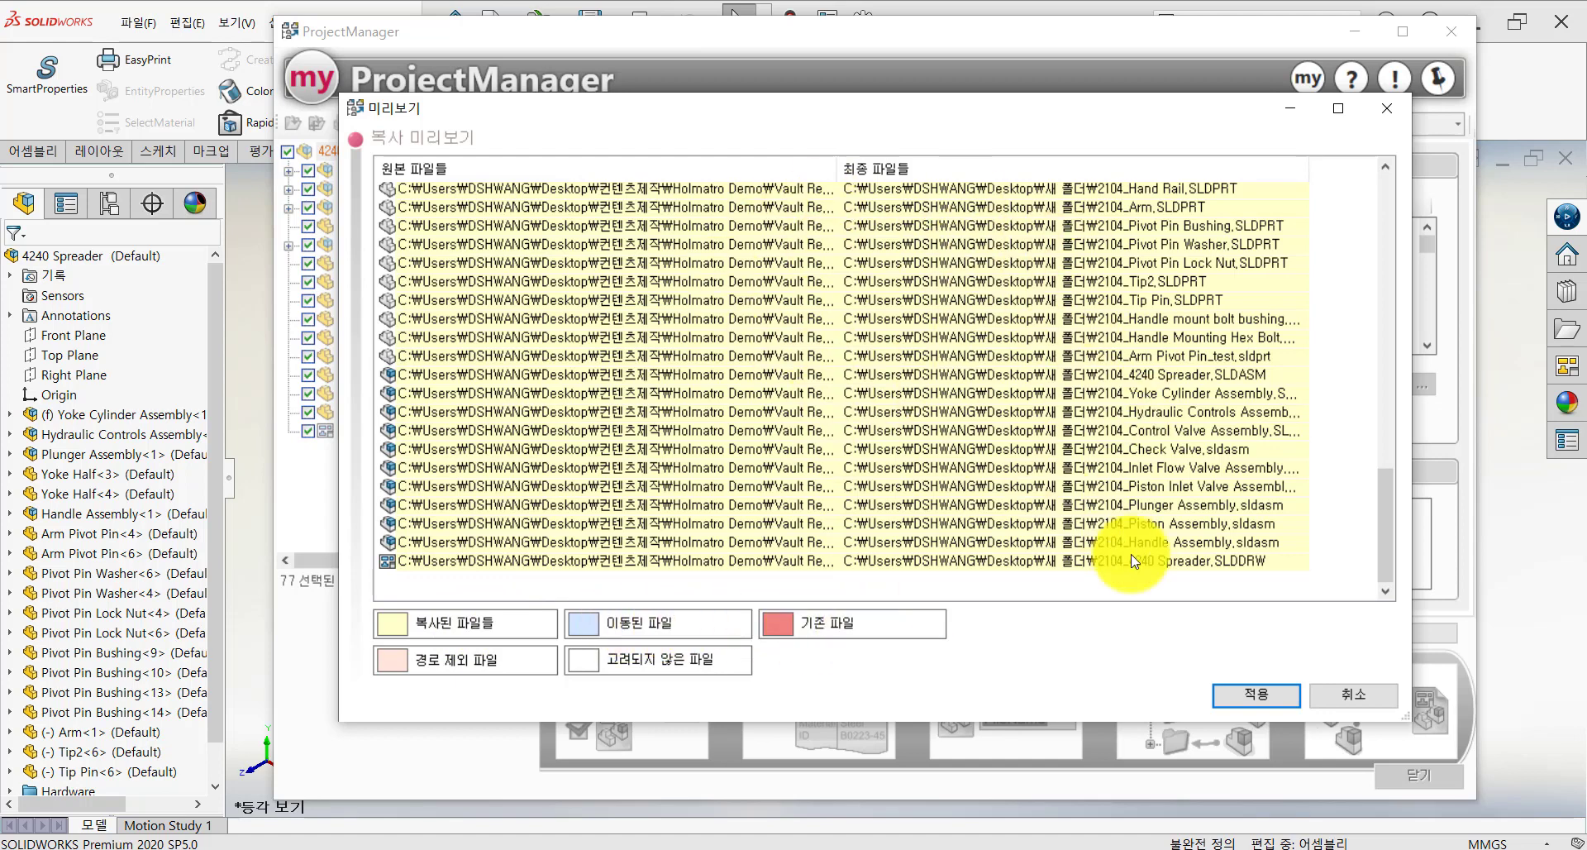
pyautogui.click(1254, 696)
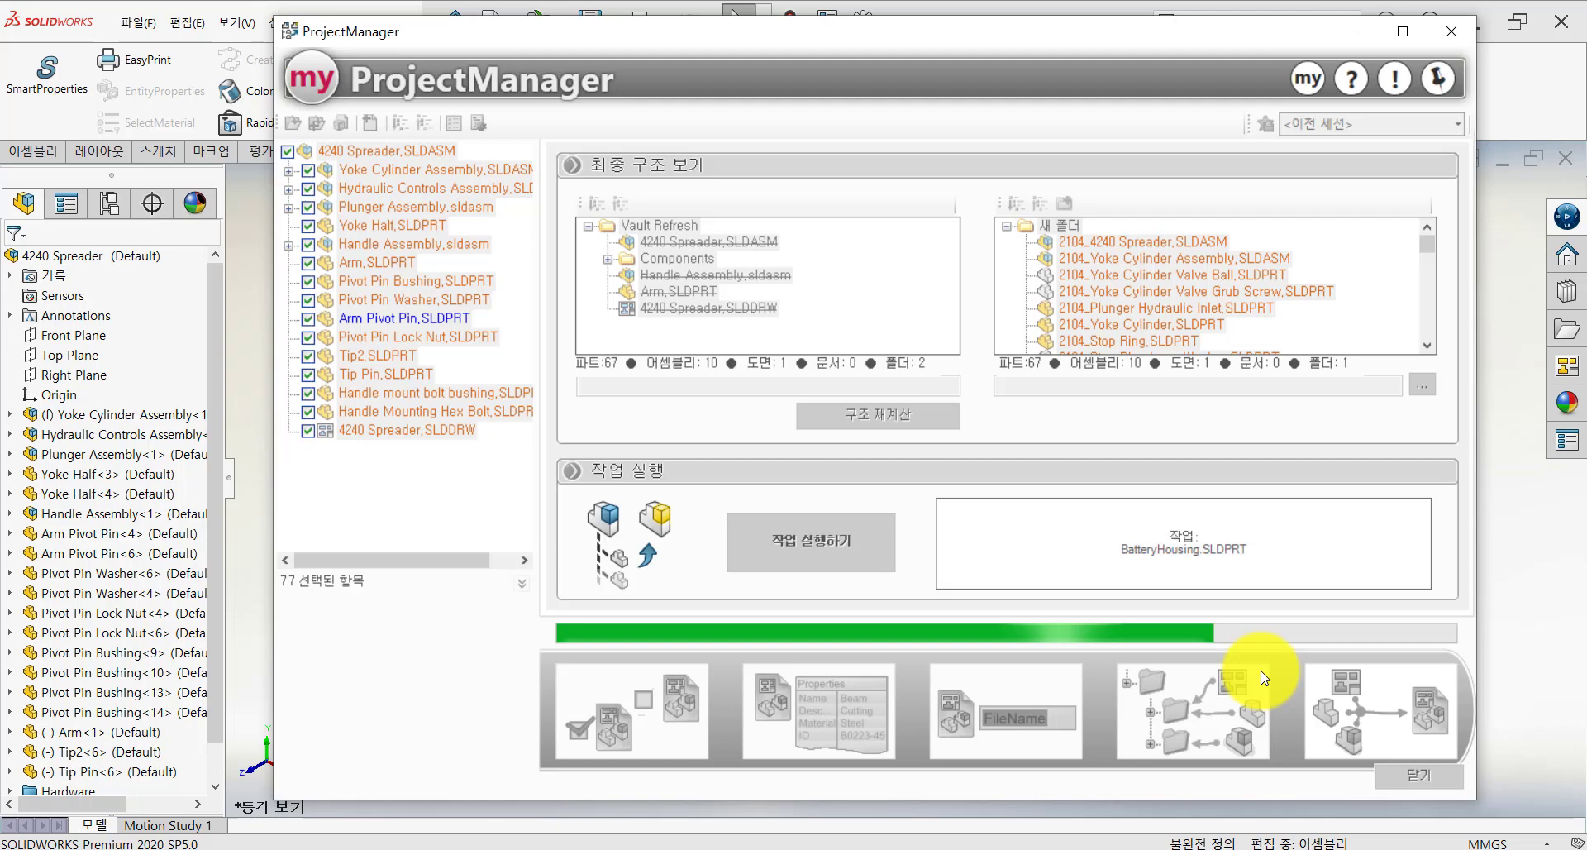
# Step: Switch to File Explorer, open 새 폴더 on the desktop and look through the 2104_ files being generated
pyautogui.click(341, 849)
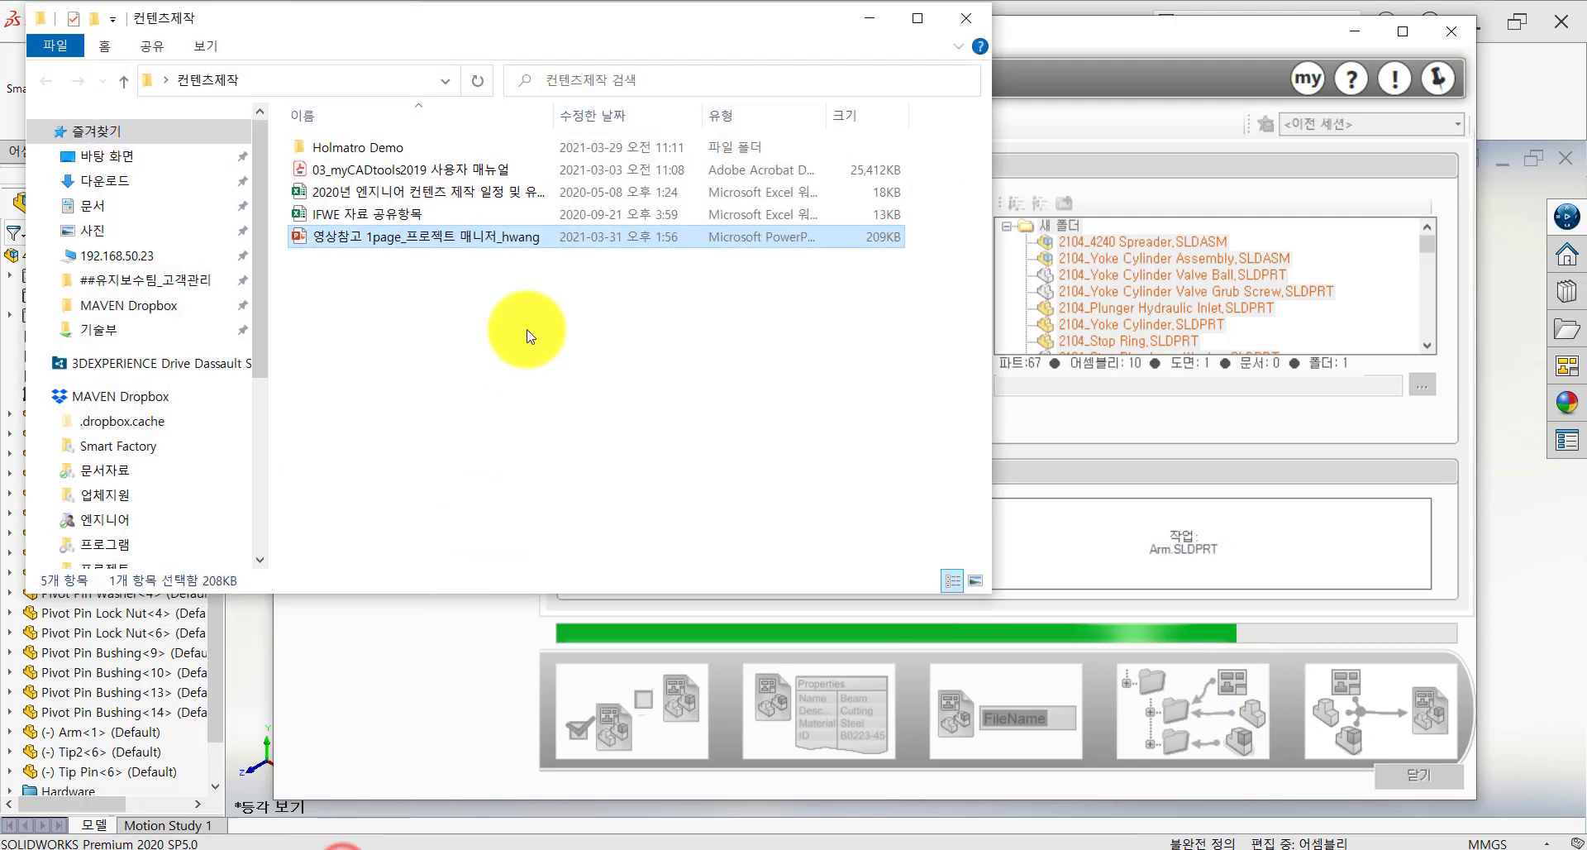
pyautogui.moveTo(577, 17); pyautogui.dragTo(728, 126)
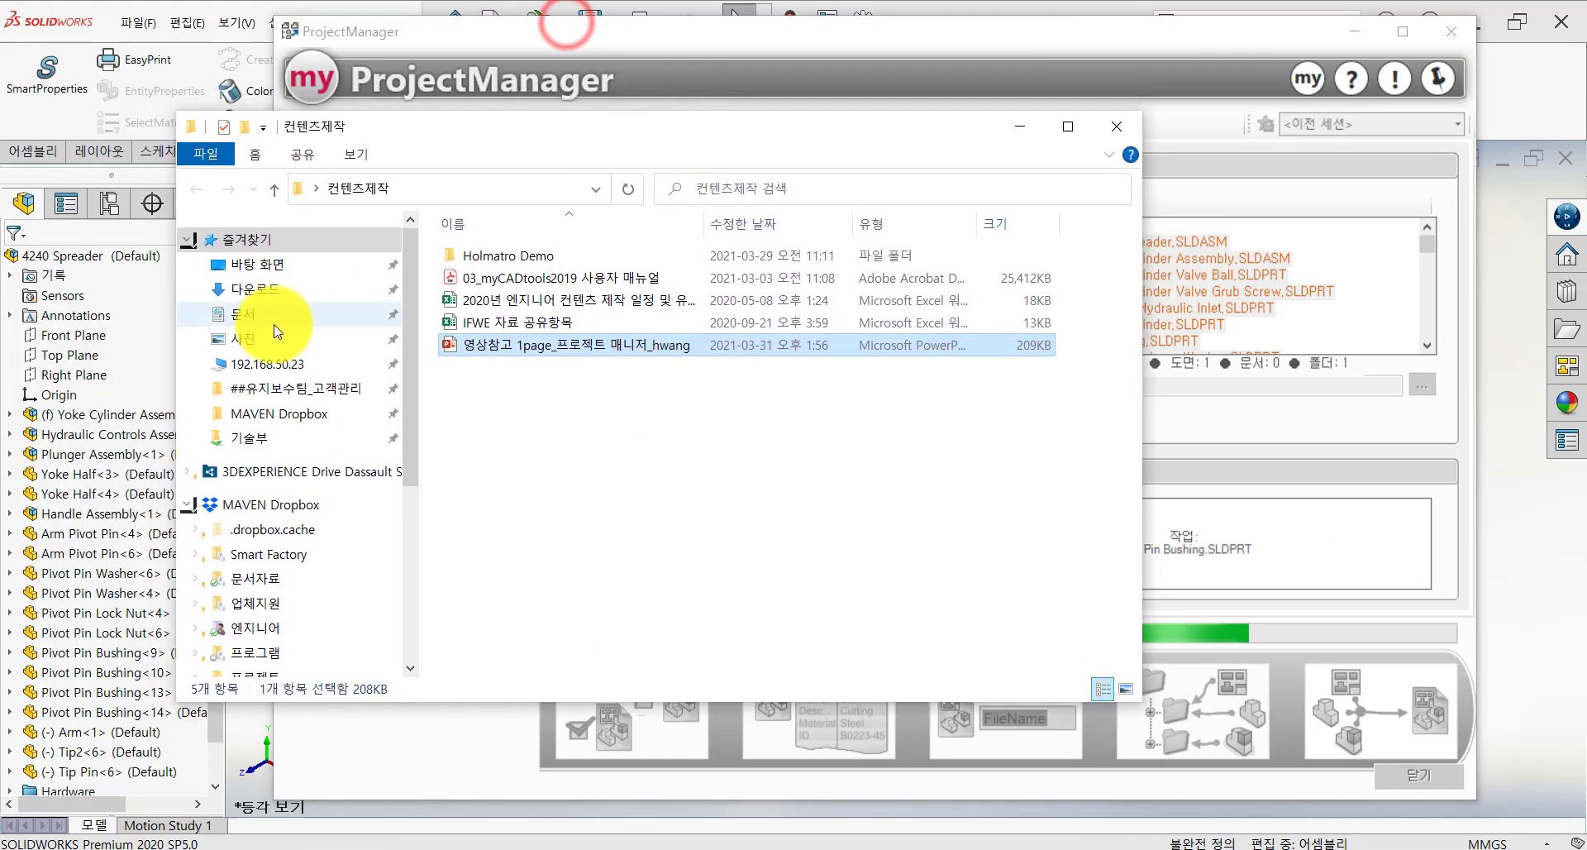
pyautogui.click(278, 270)
pyautogui.doubleClick(490, 367)
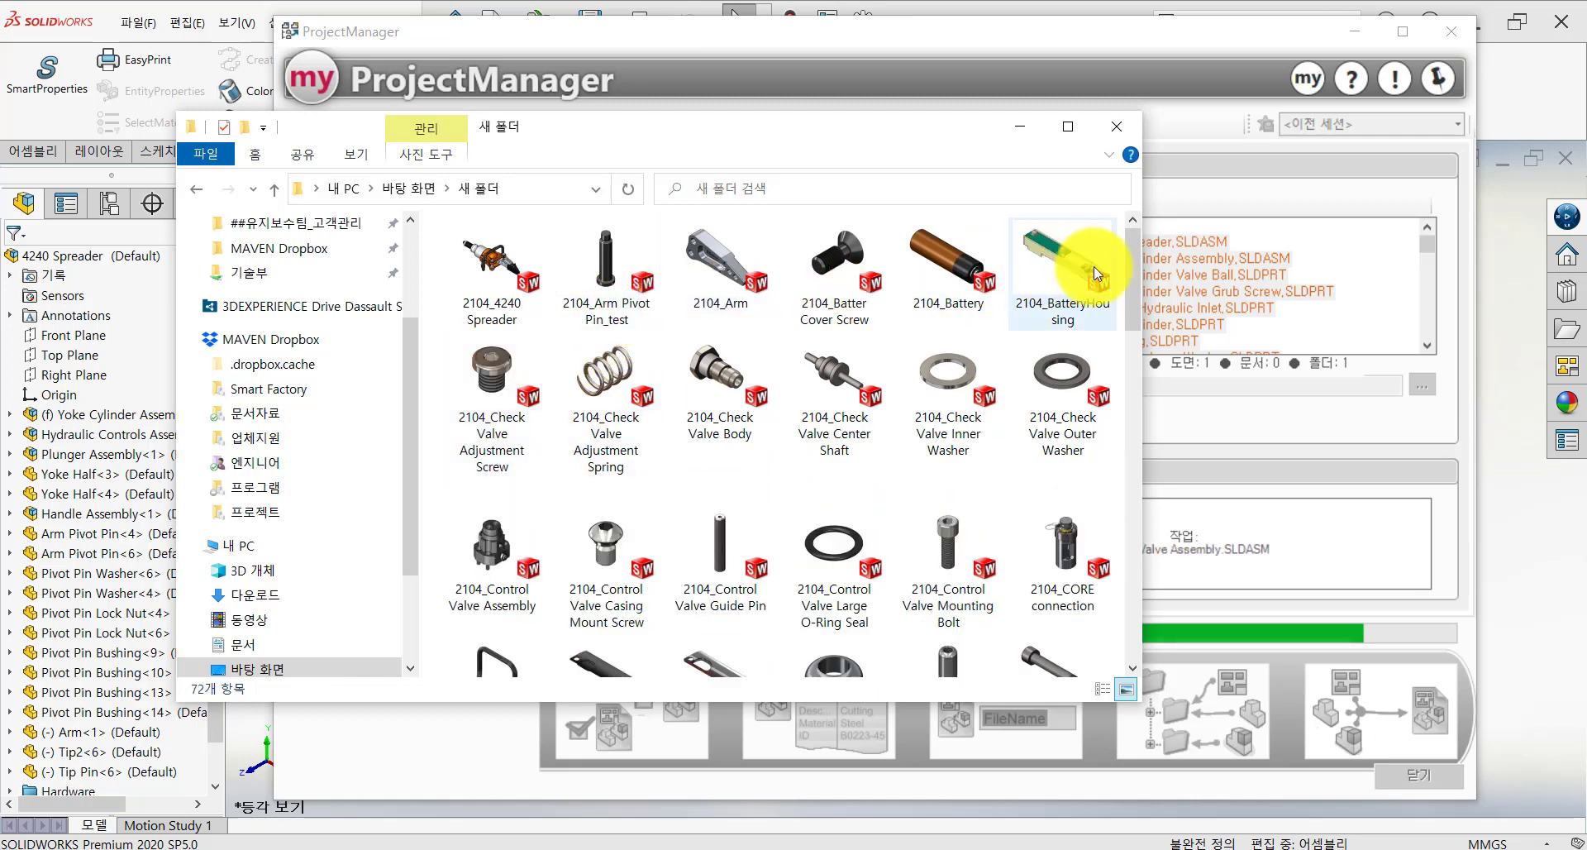
pyautogui.moveTo(1127, 251); pyautogui.dragTo(1108, 609)
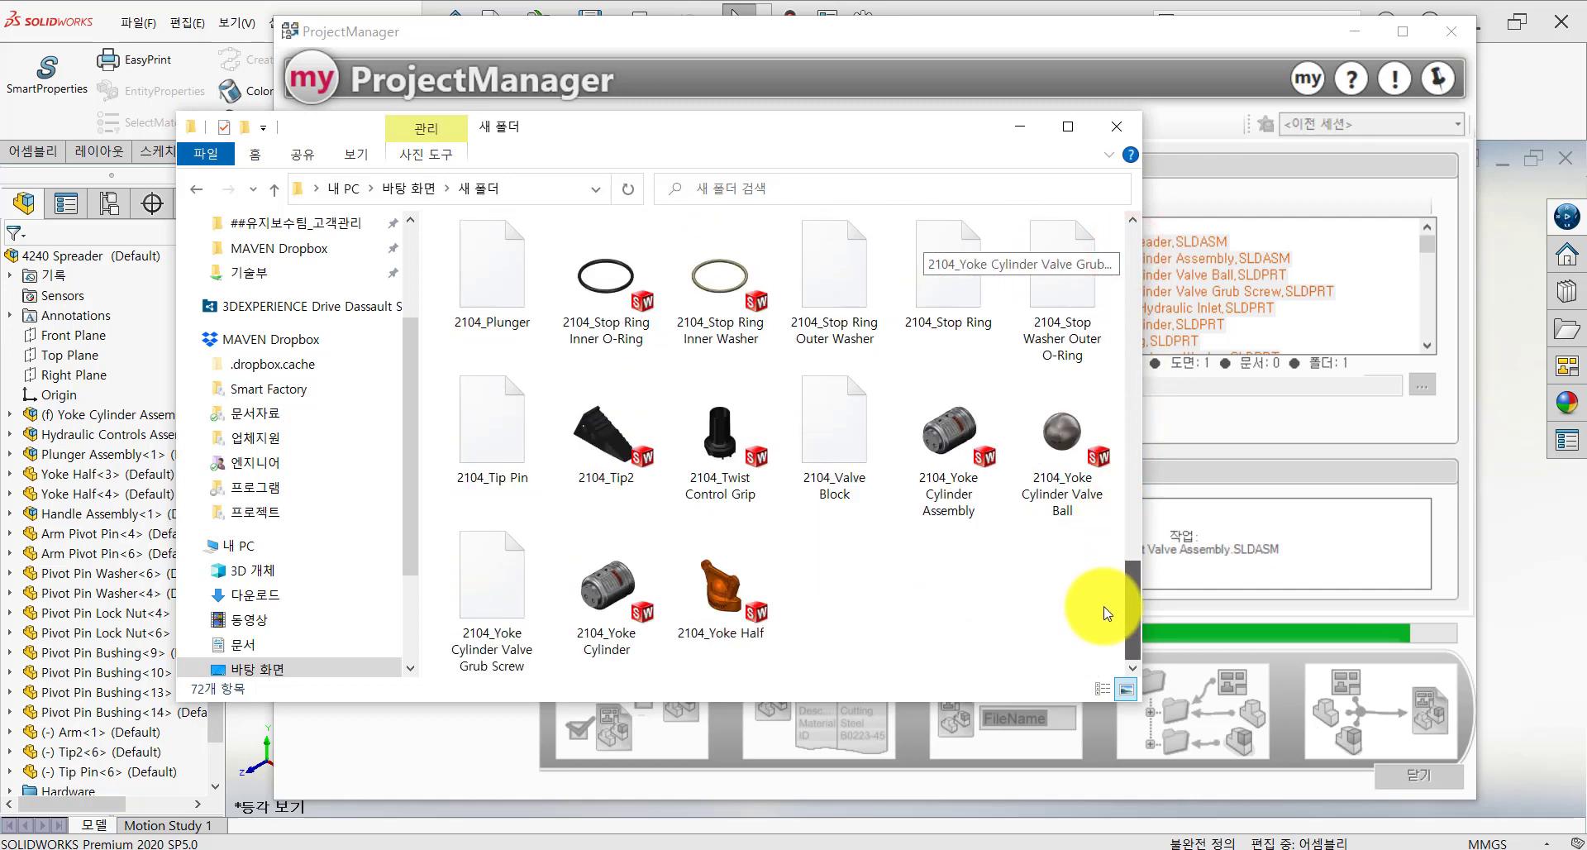
pyautogui.moveTo(935, 121); pyautogui.dragTo(808, 60)
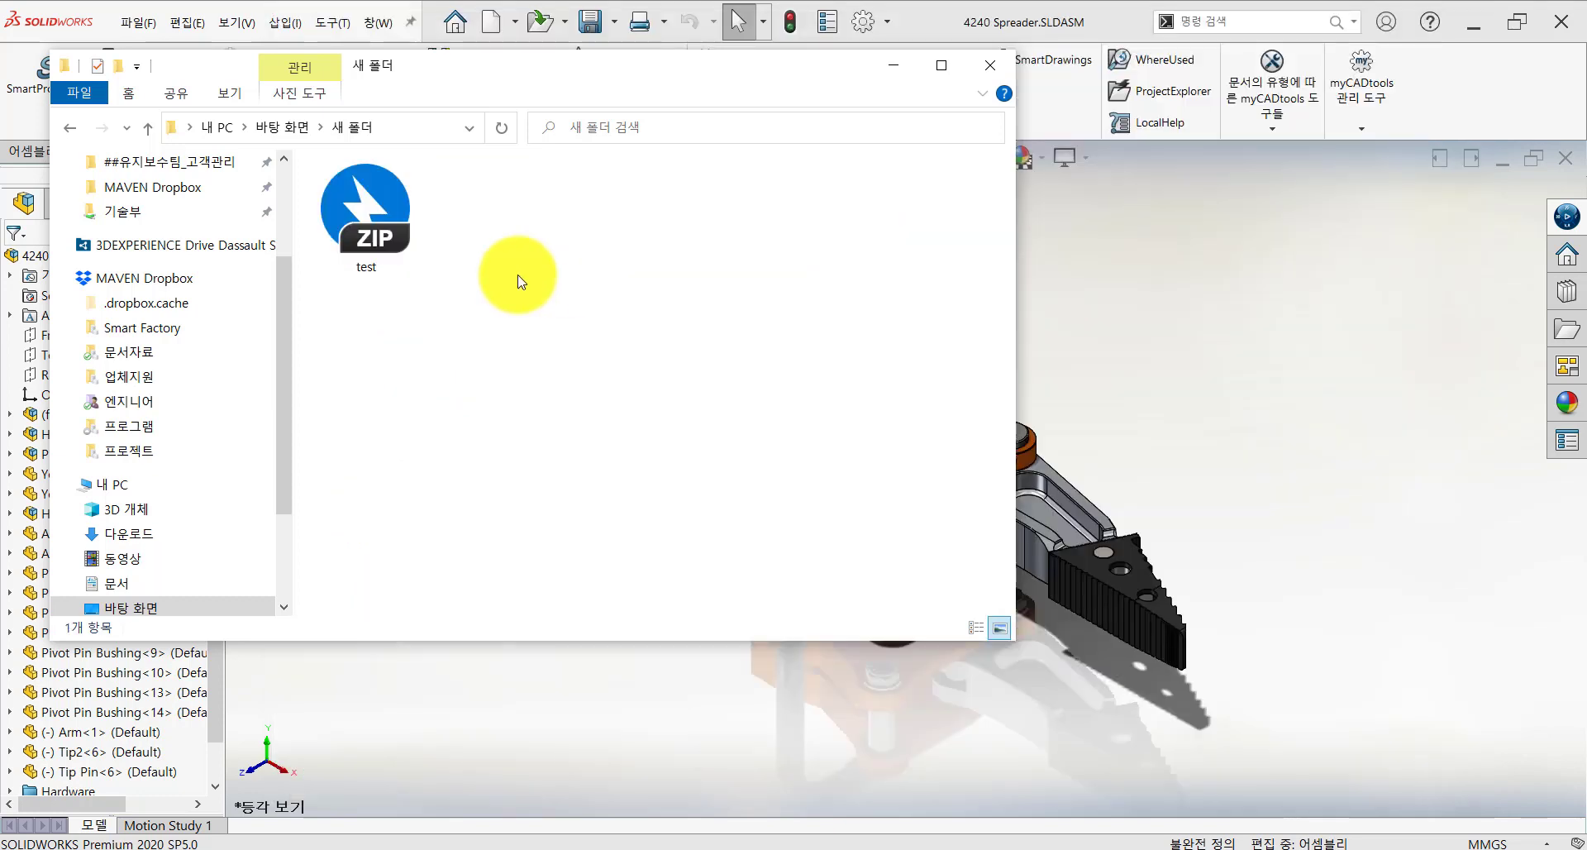
# Step: Open the test zip archive in 반디집 and go into the folder holding the copied SOLIDWORKS files
pyautogui.click(354, 208)
pyautogui.rightClick(393, 222)
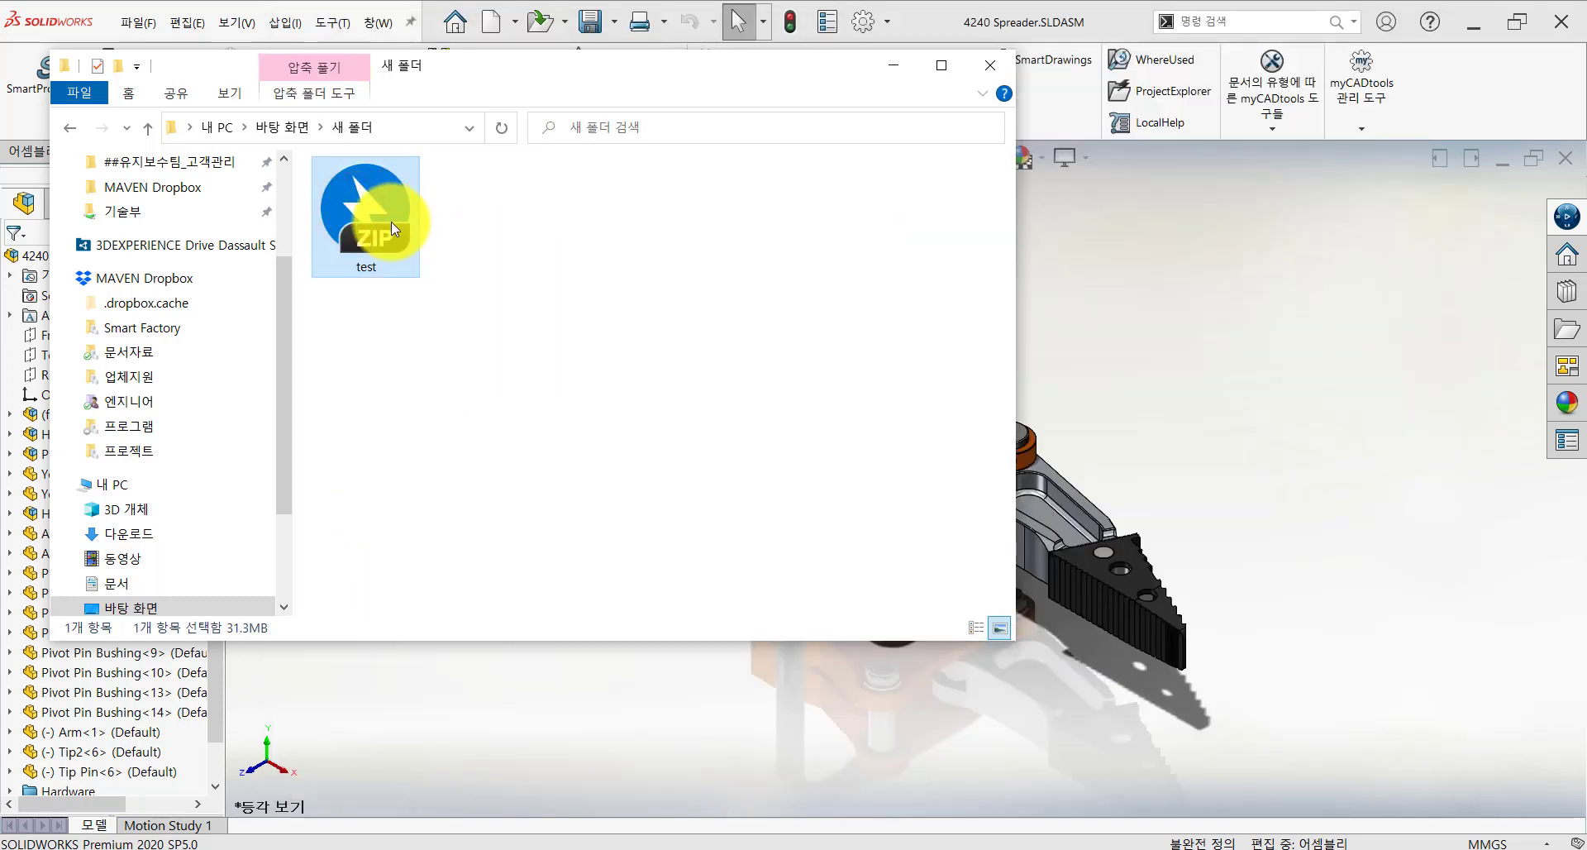
pyautogui.click(496, 180)
pyautogui.press('Return')
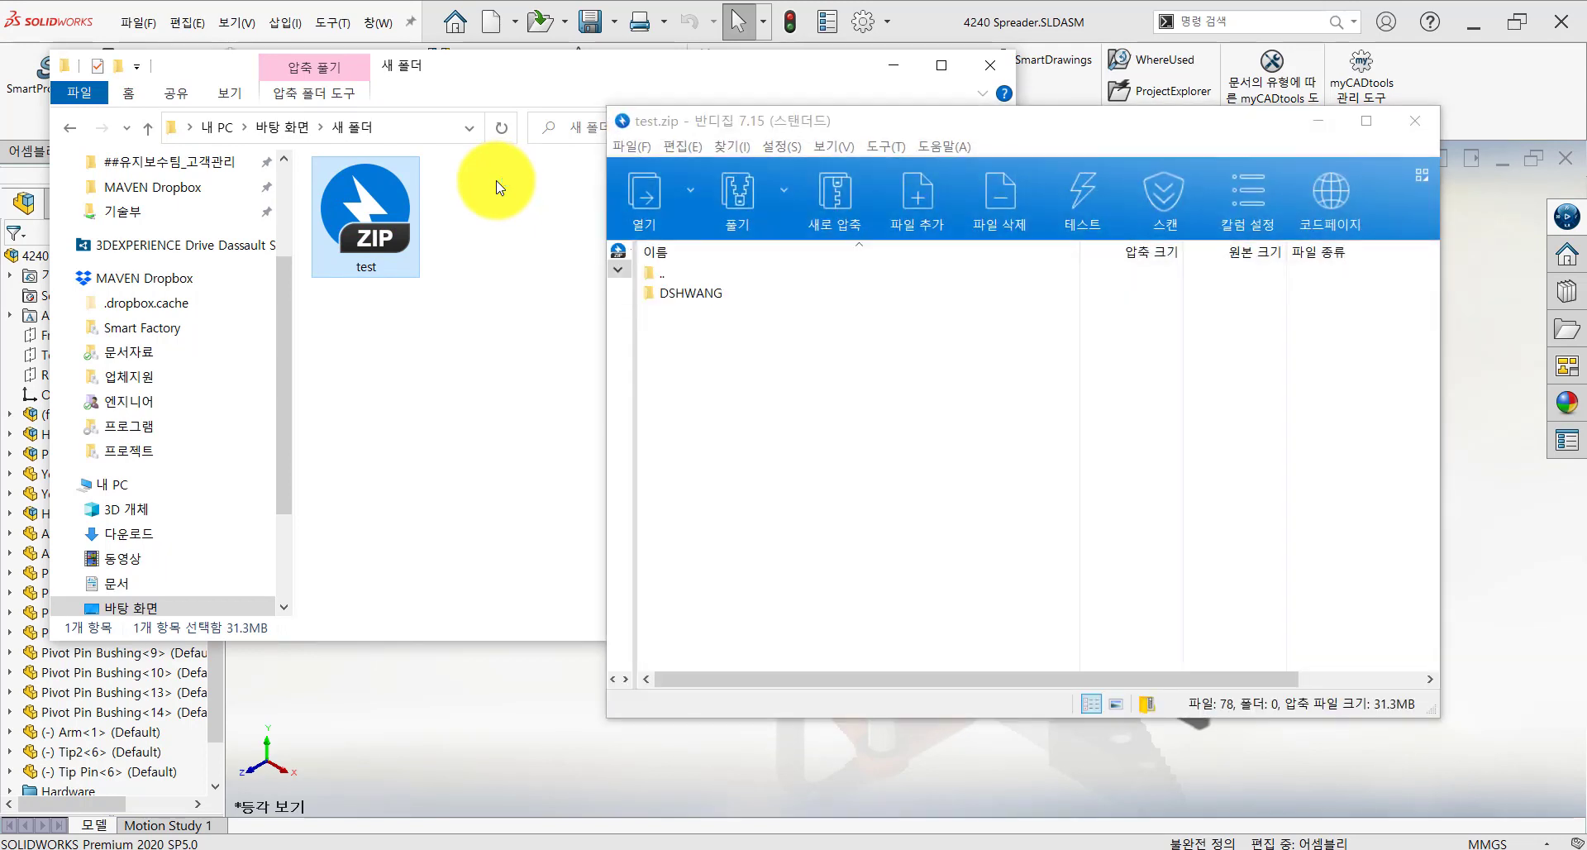
pyautogui.click(703, 294)
pyautogui.doubleClick(723, 299)
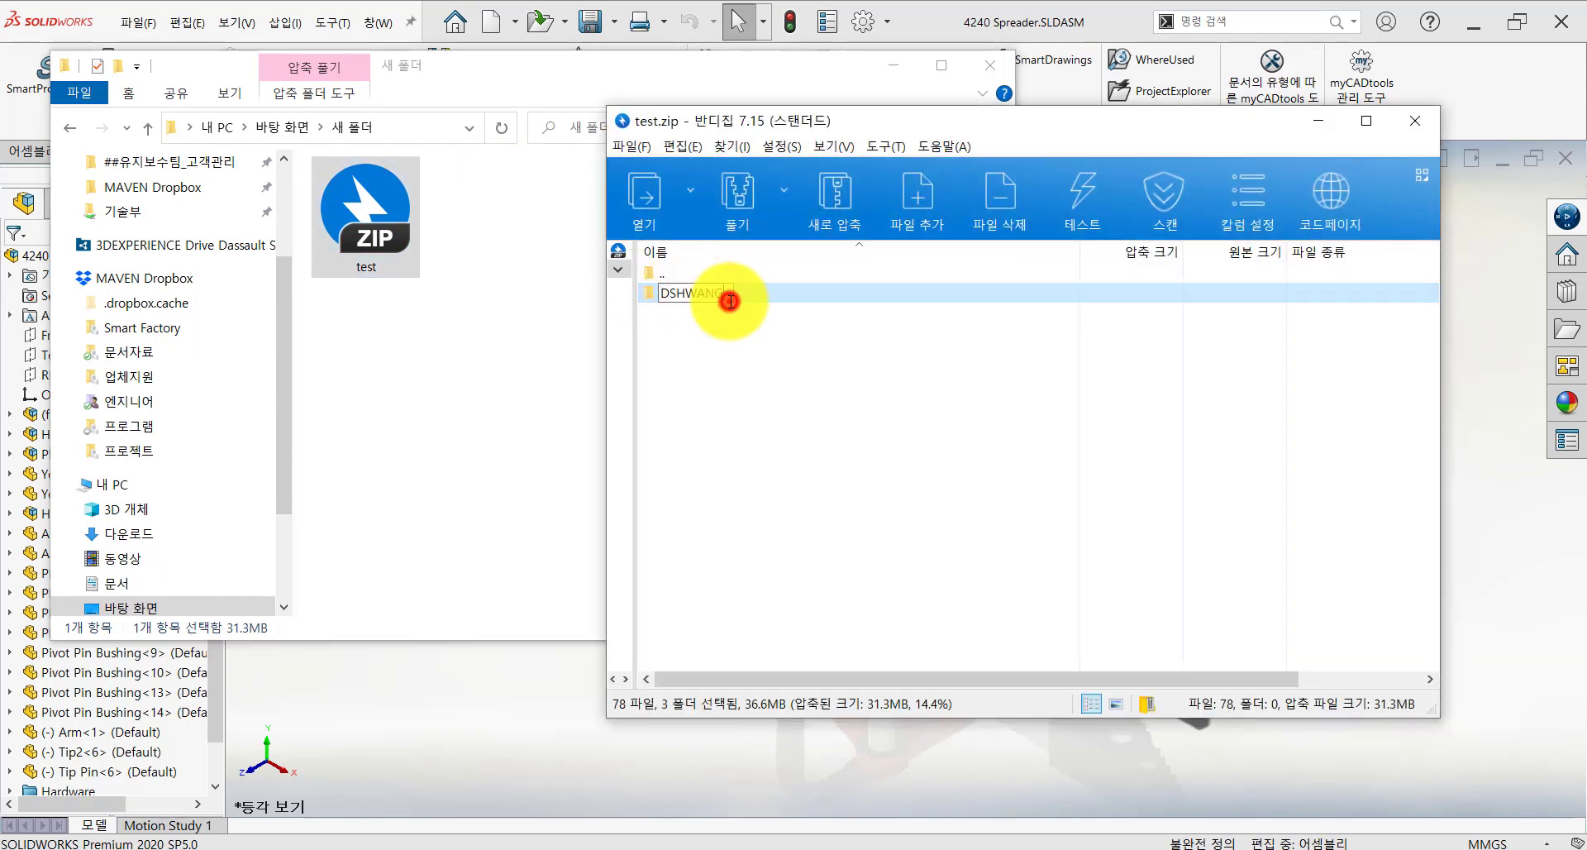
pyautogui.doubleClick(726, 296)
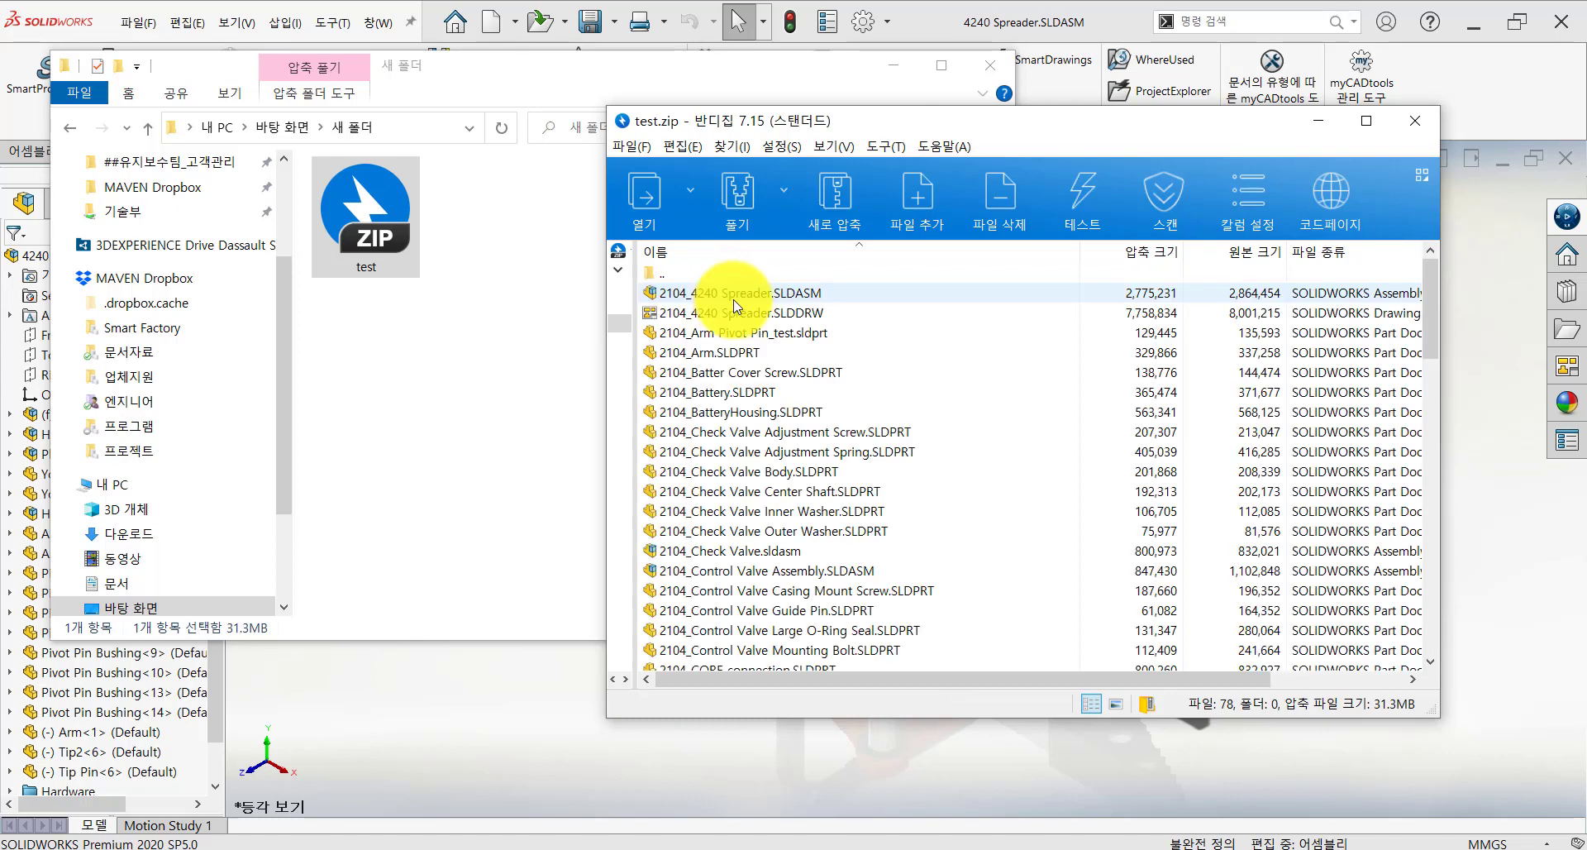
# Step: Examine the 2104_ file names throughout the archive's list, and return to the 4240 Spreader assembly in SOLIDWORKS
pyautogui.scroll(-20, 744, 331)
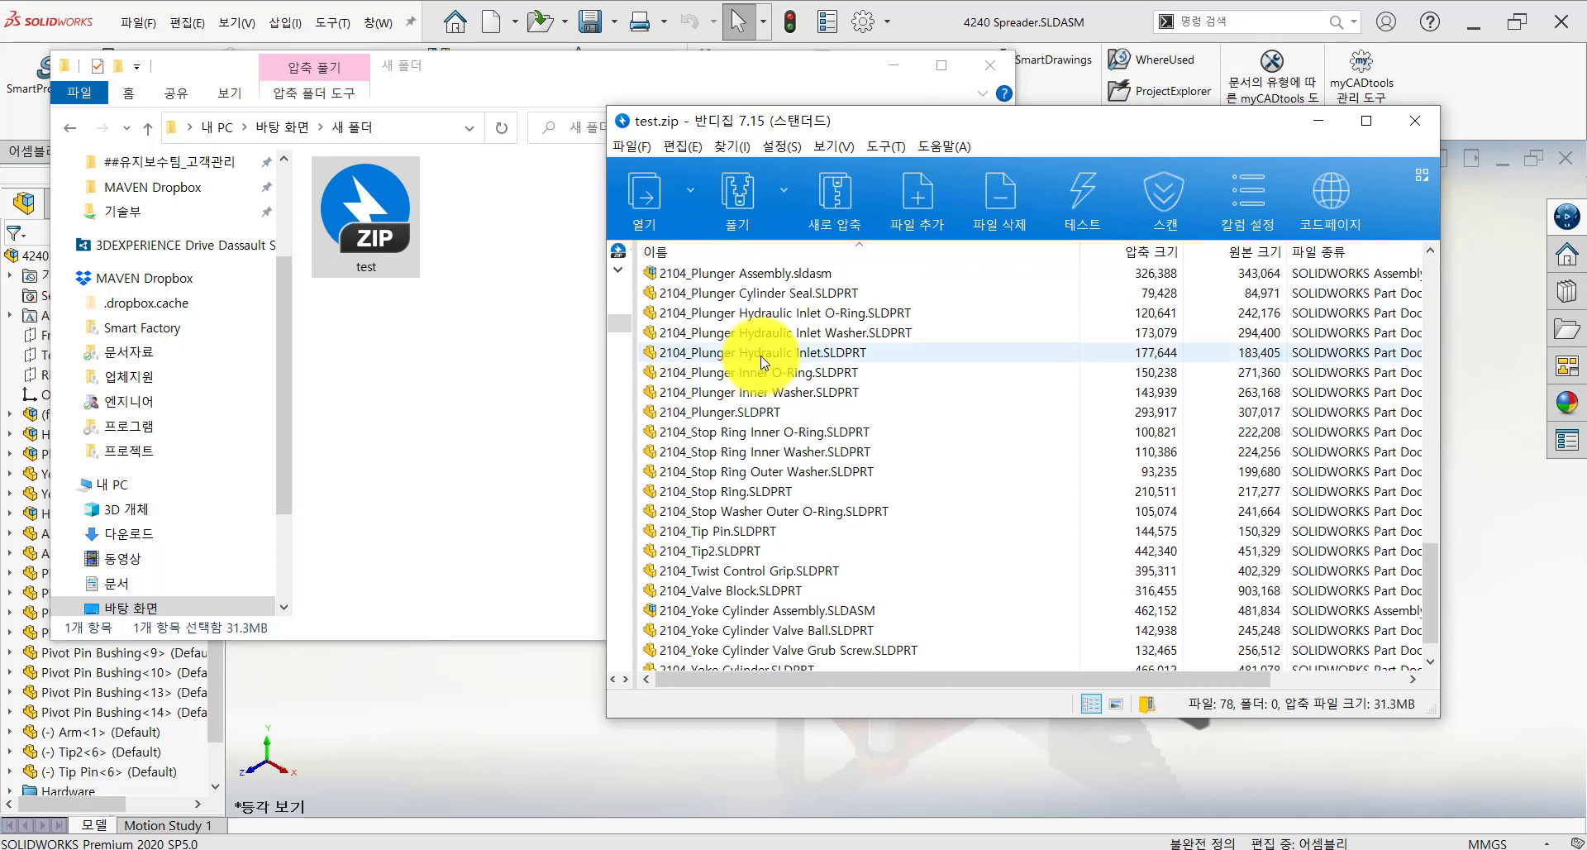
pyautogui.scroll(20, 760, 359)
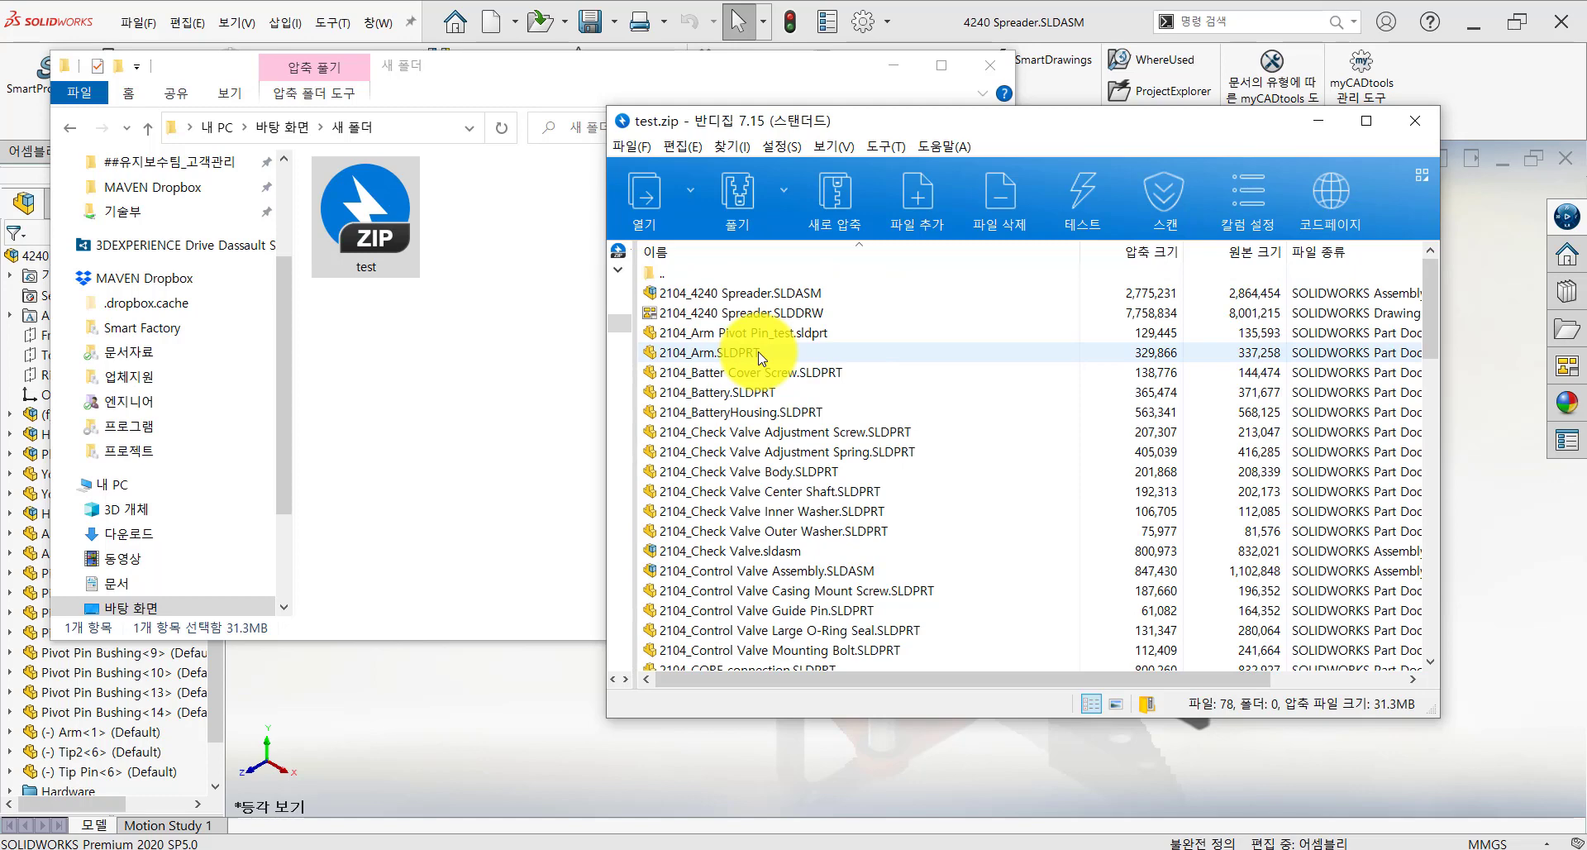
pyautogui.scroll(-20, 761, 357)
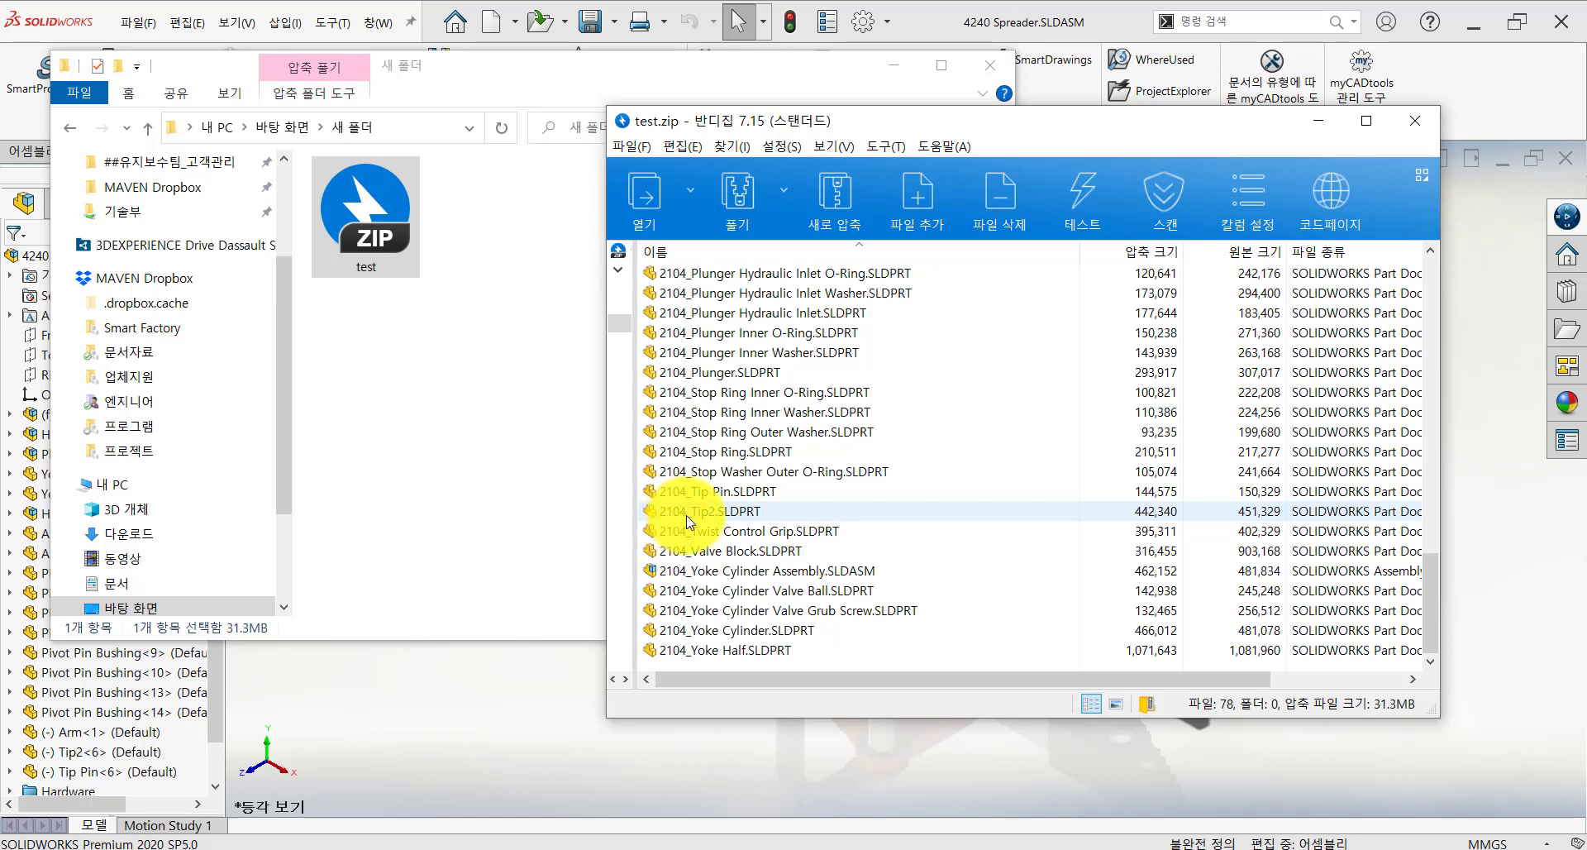
pyautogui.click(530, 728)
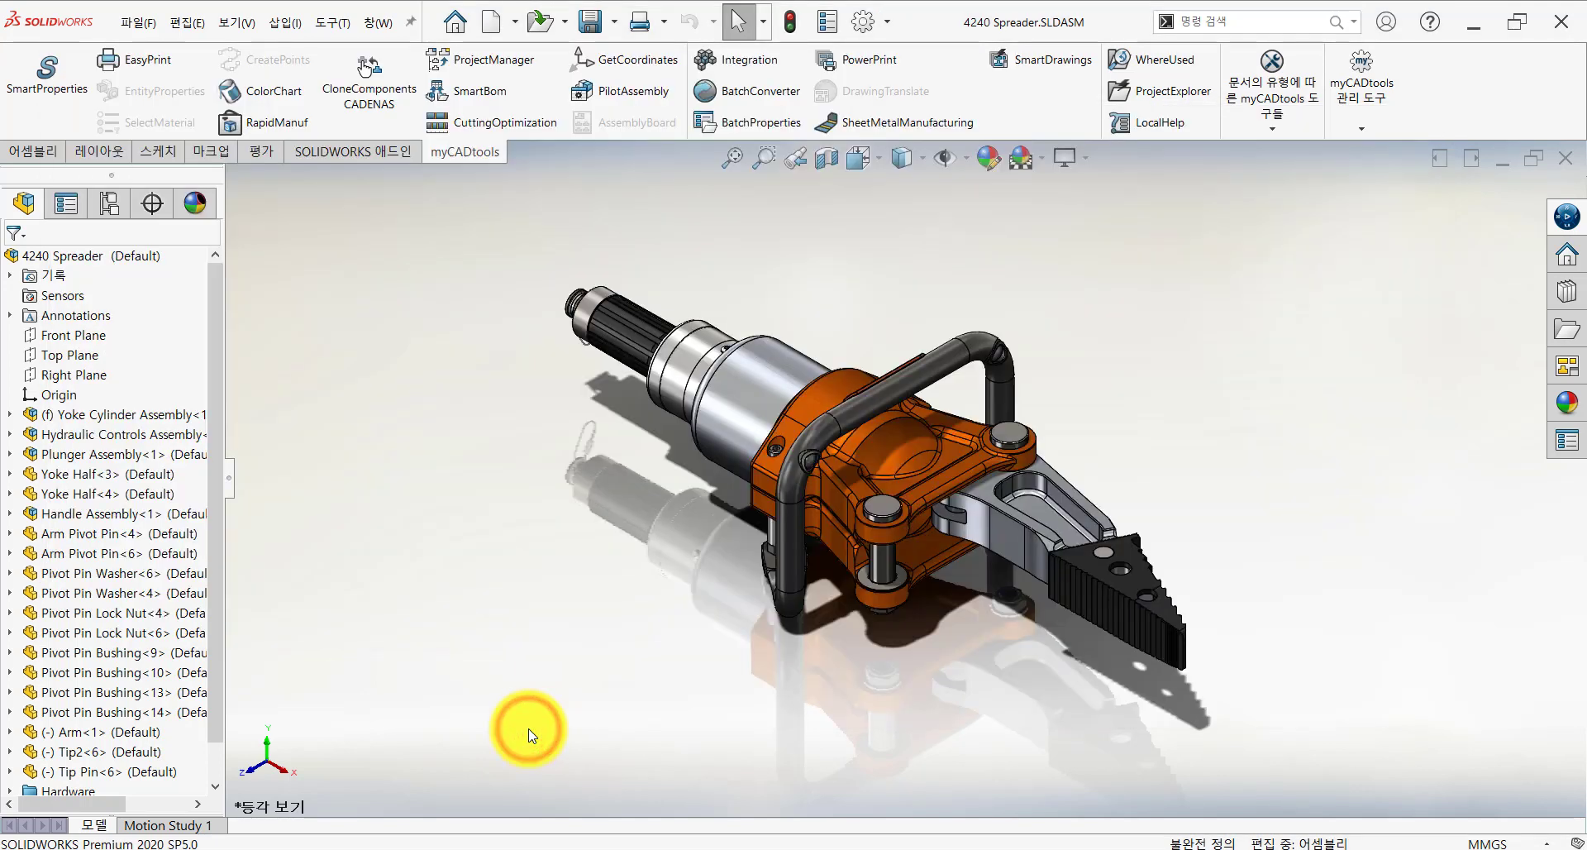